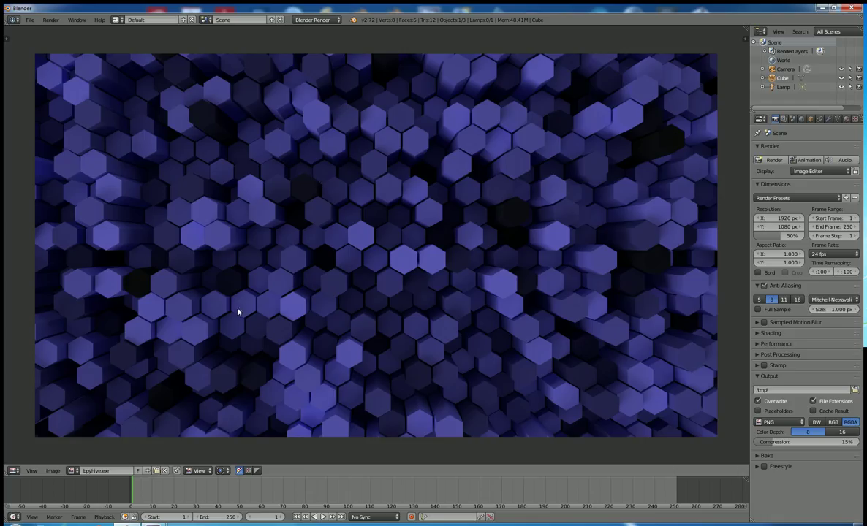
- Switch the main area to the 3D View and delete the default cube and lamp
left_click(13, 471)
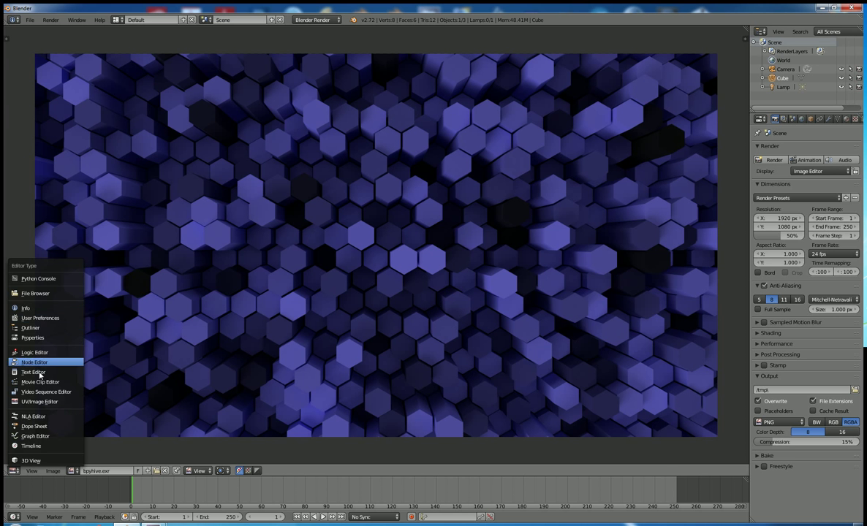
left_click(31, 460)
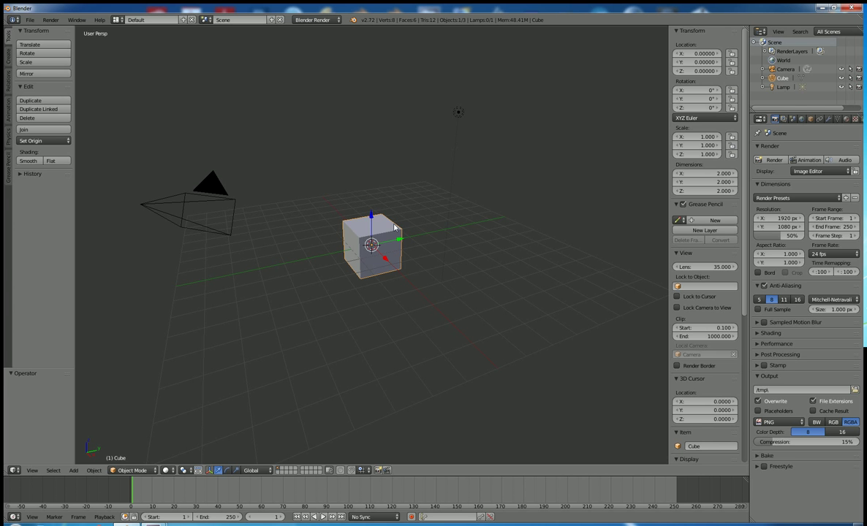
key("x")
left_click(394, 228)
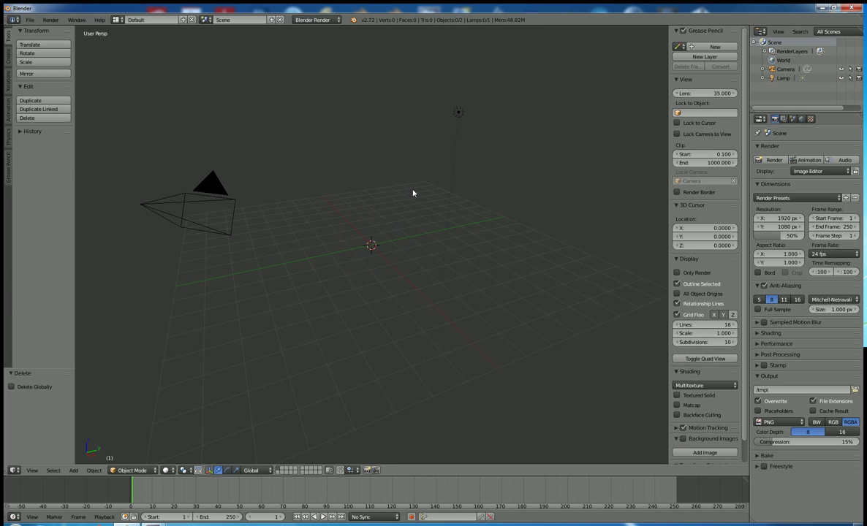
right_click(459, 114)
key("x")
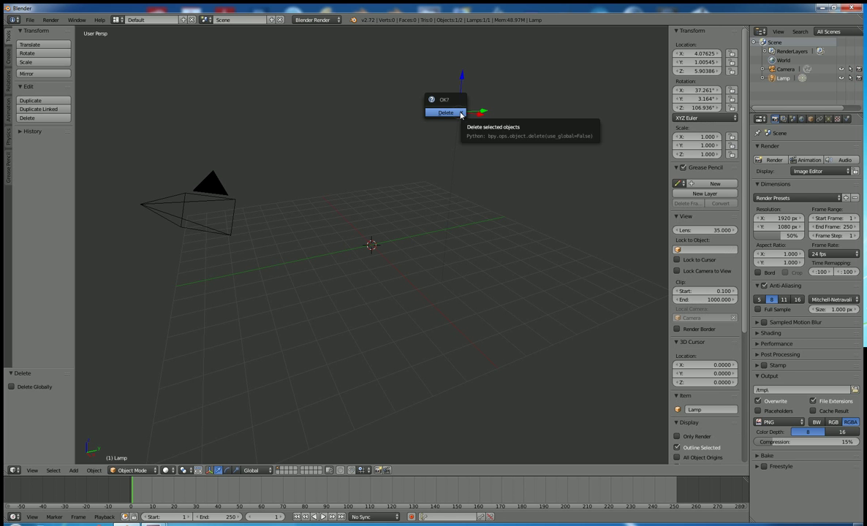
left_click(460, 114)
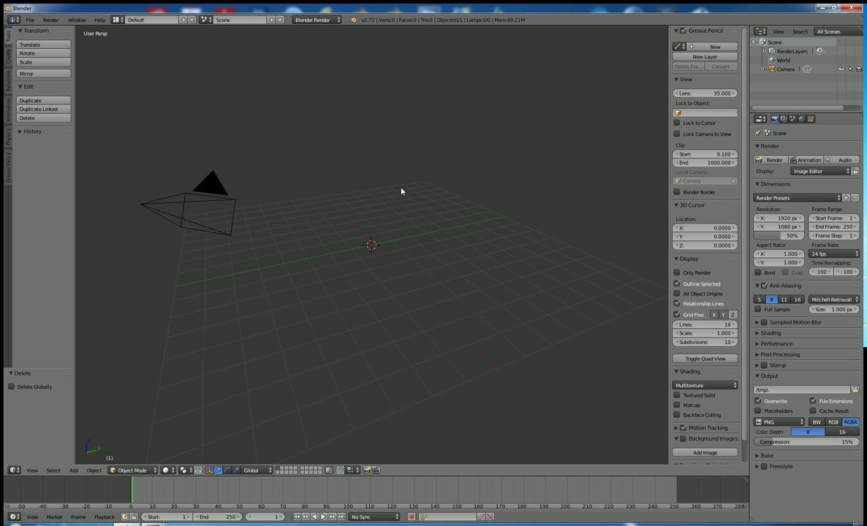
- Add a cylinder mesh with 6 vertices and a radius of 0.2
key("shift+a")
mouse_move(396, 203)
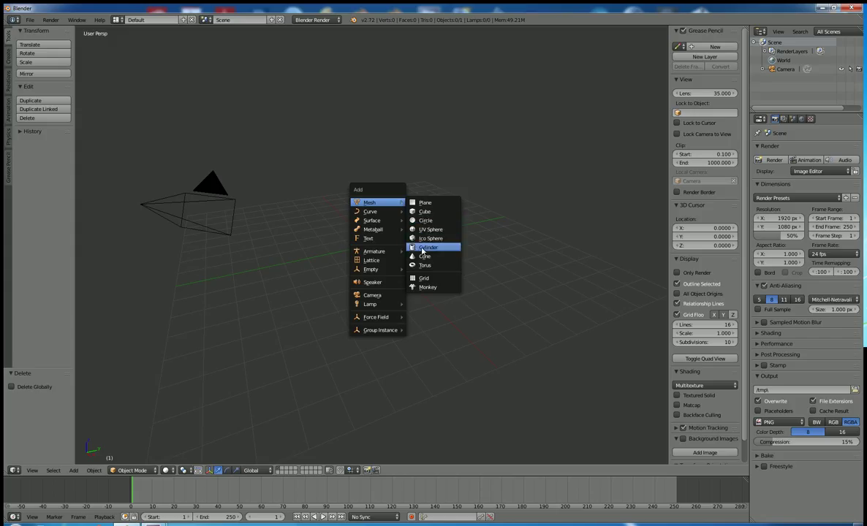
left_click(424, 248)
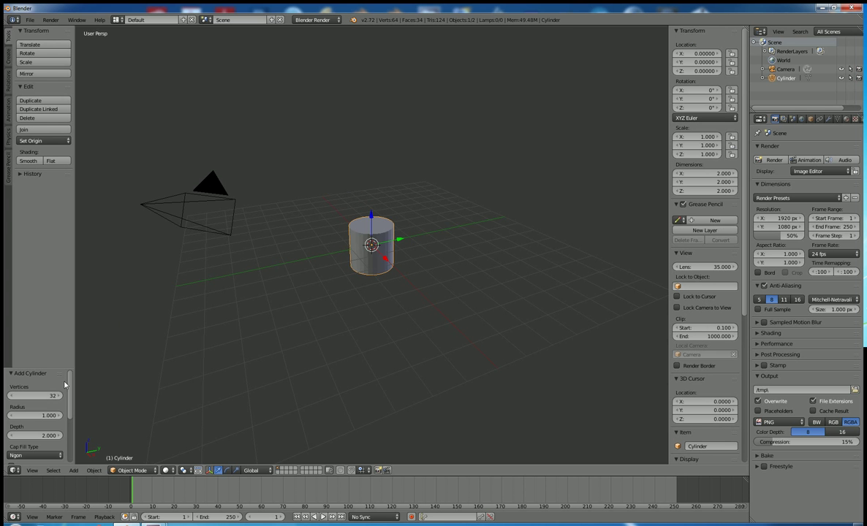
left_click(45, 395)
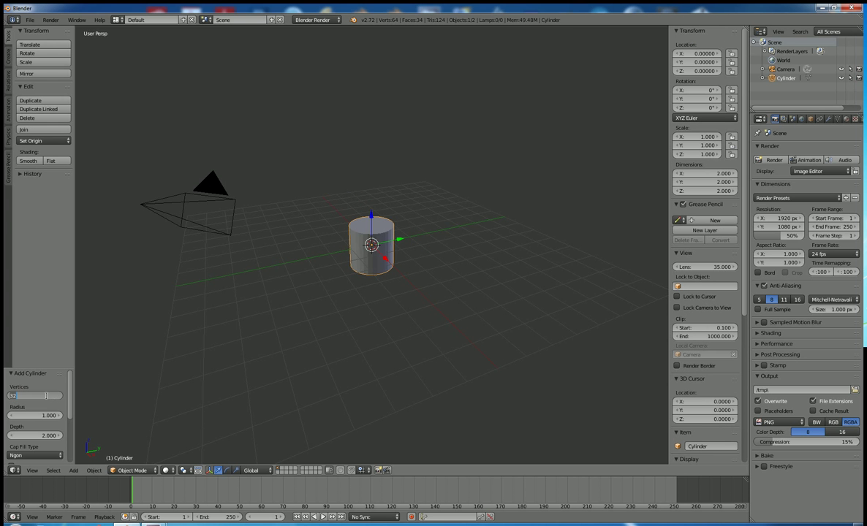
type("6")
key("Return")
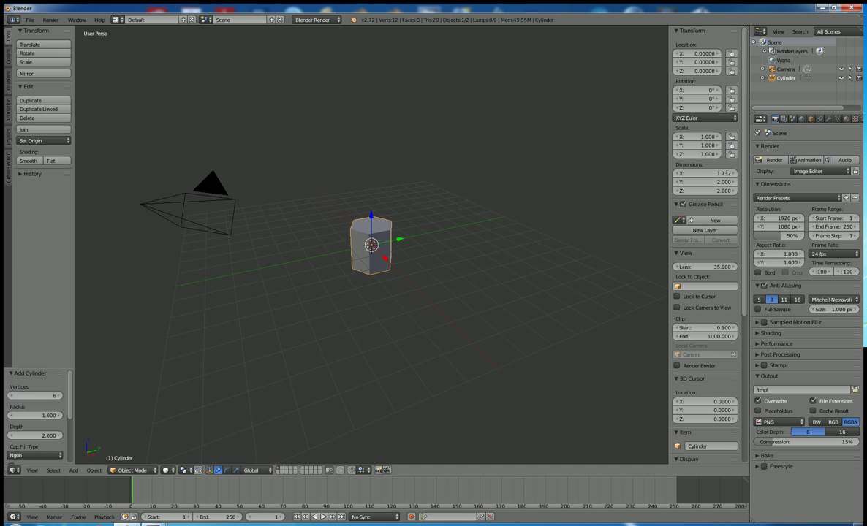
left_click(43, 415)
key("BackSpace")
type(".2")
key("Return")
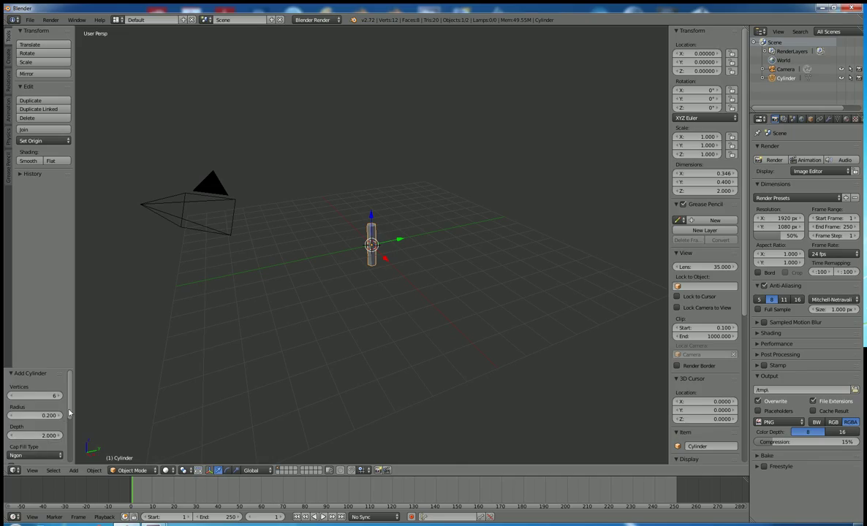
- Show the hexagonal cylinder close up in the top orthographic view
scroll(70, 429, "down", 2)
scroll(69, 439, "down", 3)
scroll(67, 423, "up", 5)
key("KP_7")
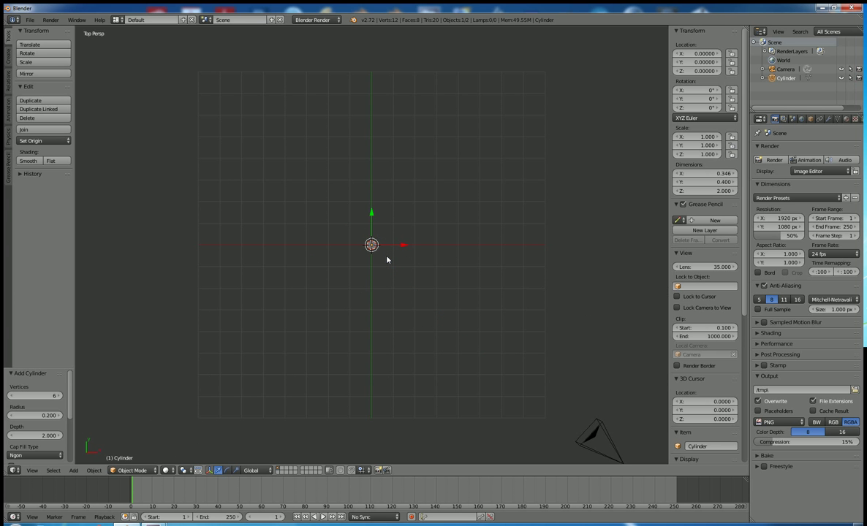
key("KP_5")
scroll(385, 251, "up", 8)
scroll(384, 253, "down", 3)
scroll(384, 254, "down", 1)
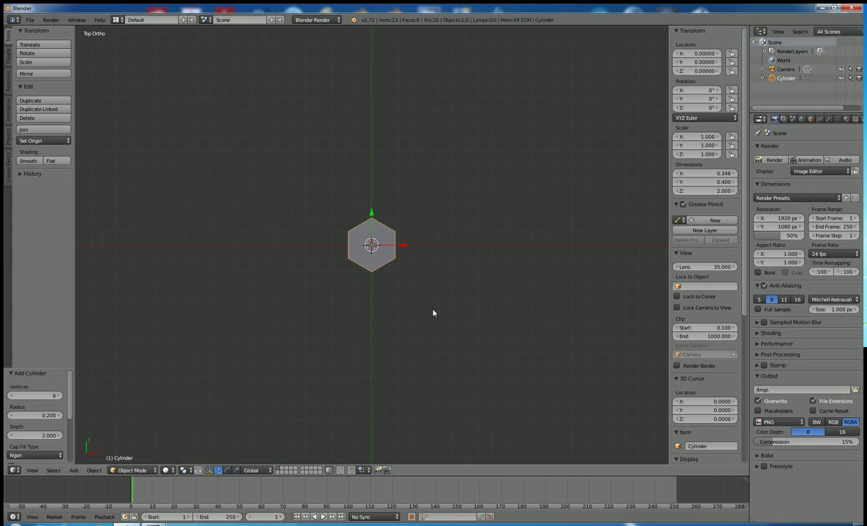
- Try rotating the hexagonal cylinder by -30 degrees in the top view, and undo the rotation
key("r")
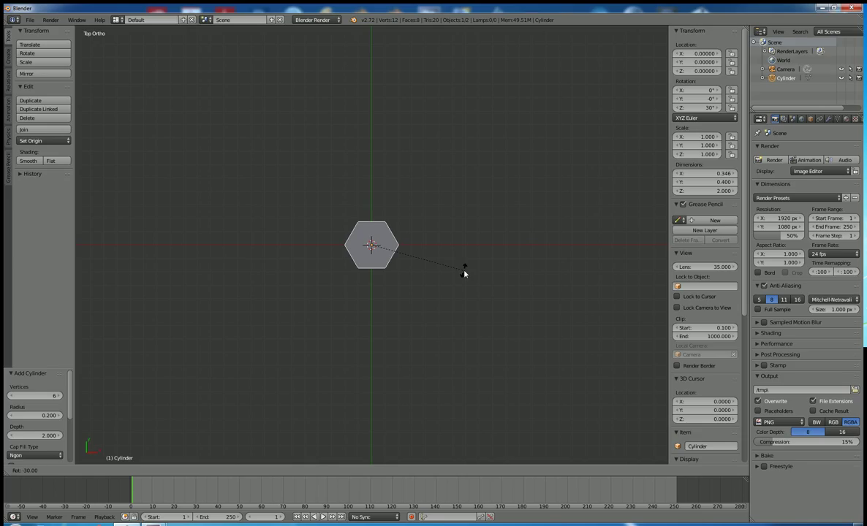
left_click(464, 274)
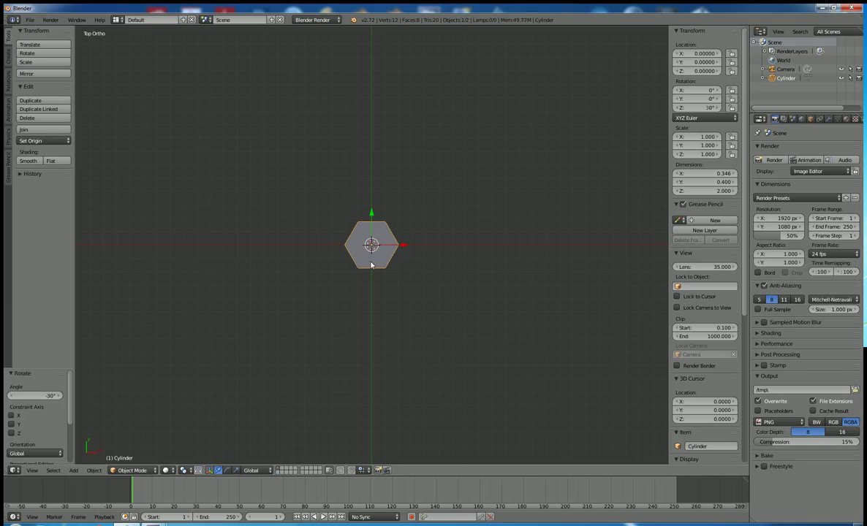
key("ctrl+z")
- Rotate the hexagonal cylinder so its Z rotation is 30°, and apply its rotation and scale
key("r")
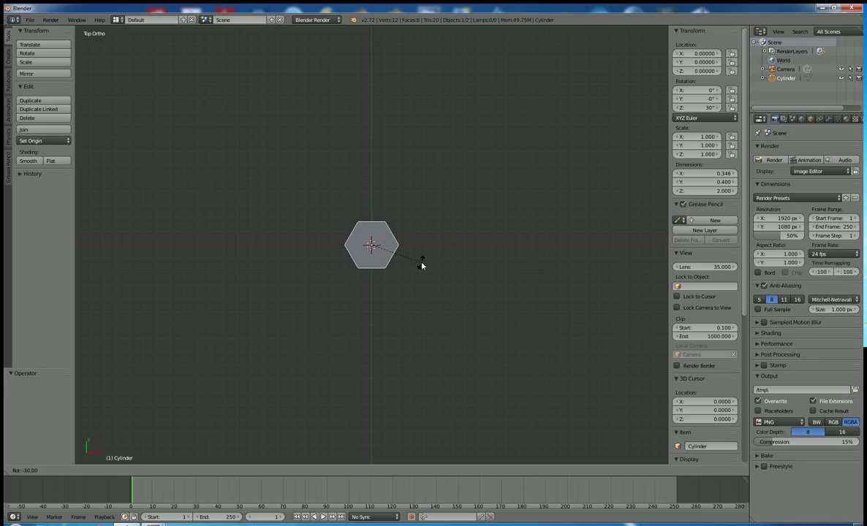
left_click(422, 266)
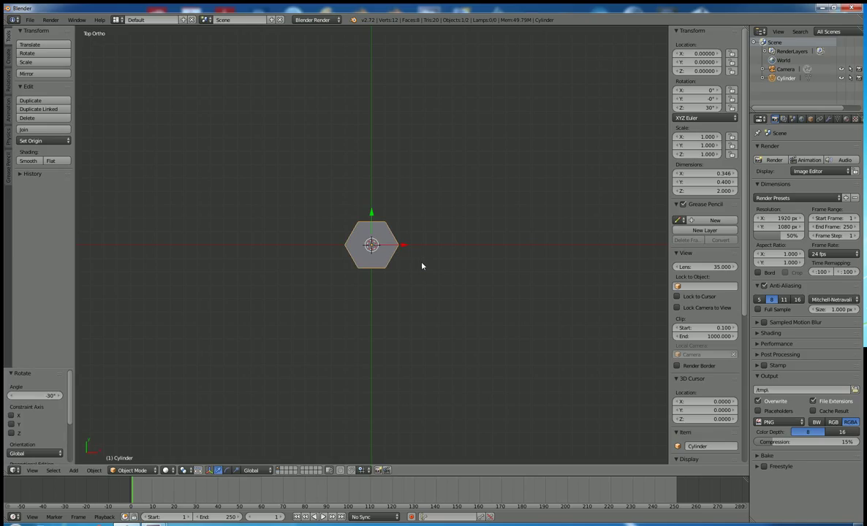
left_click(693, 108)
type("30d")
key("Return")
key("ctrl+a")
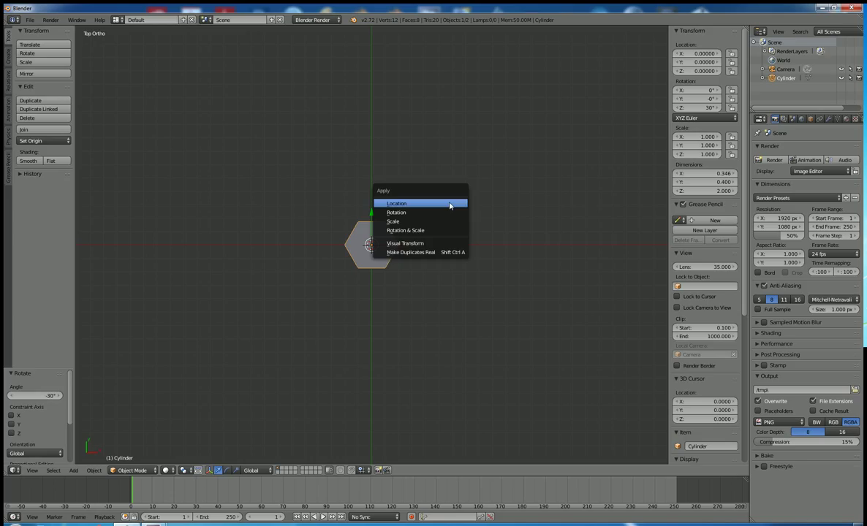
left_click(420, 231)
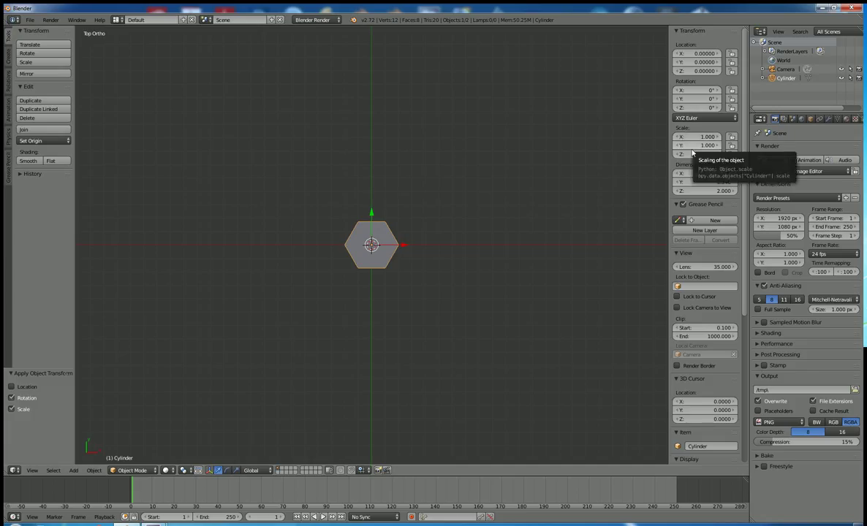
key("n")
key("n")
key("n")
key("n")
key("n")
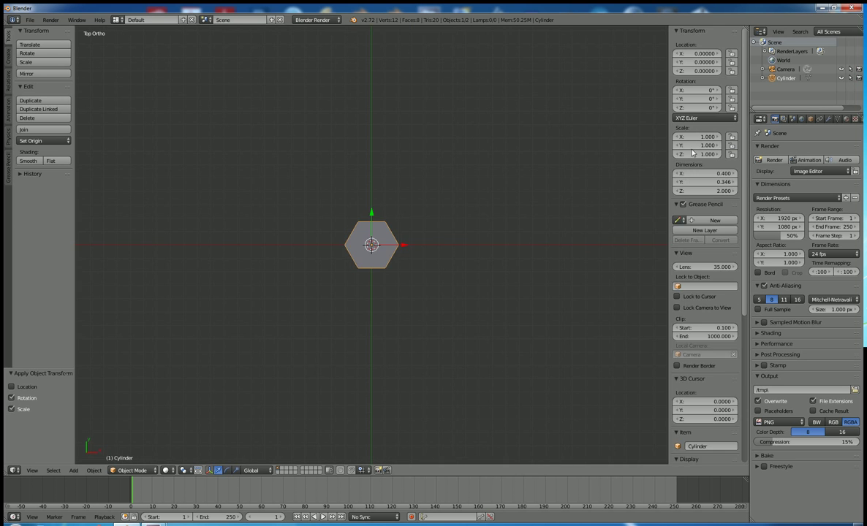
key("n")
left_click(33, 470)
- Add an Array modifier to the cylinder, disabling Relative Offset and enabling Constant Offset
left_click(828, 120)
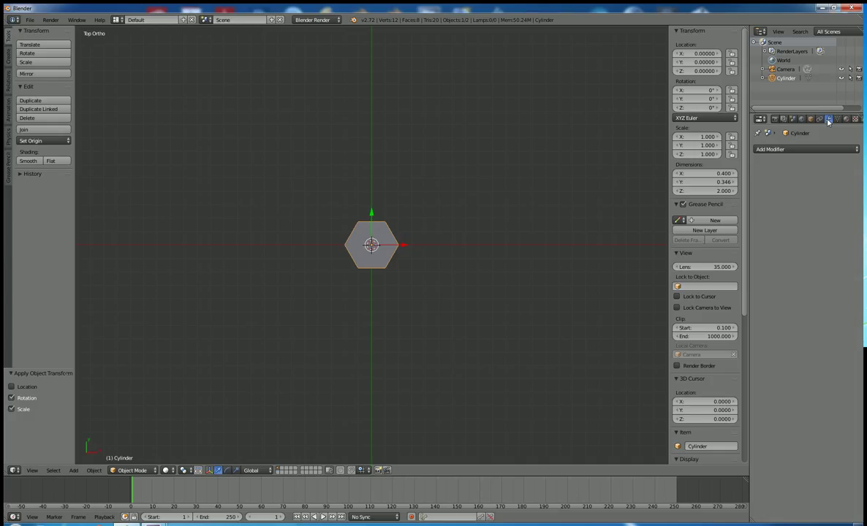
left_click(781, 150)
left_click(703, 171)
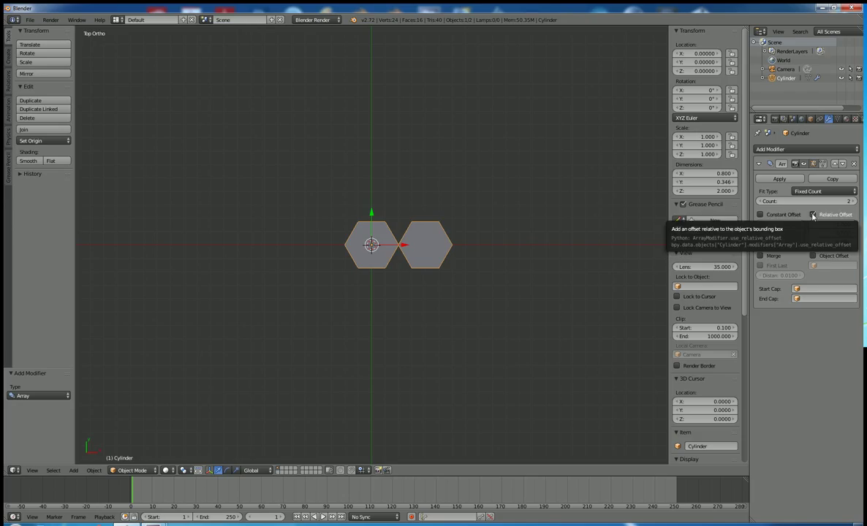
left_click(813, 215)
left_click(793, 214)
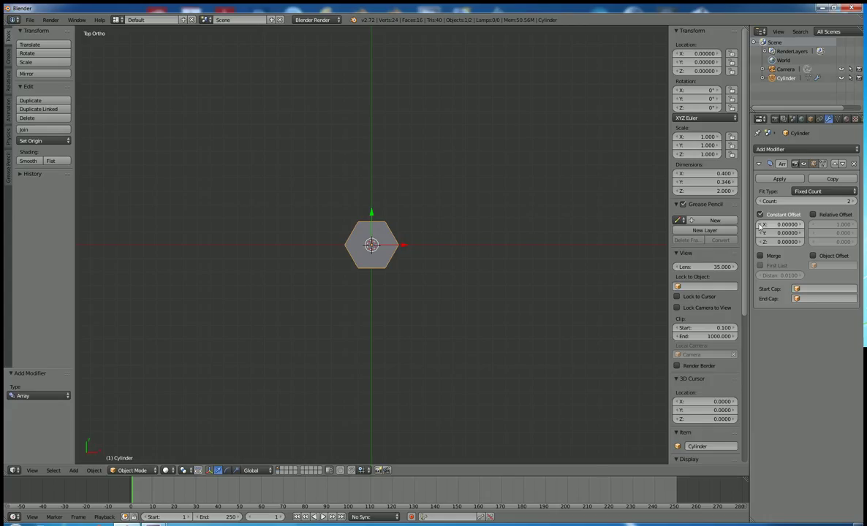
- Set the Array modifier's constant offset to X -0.32 and Y -0.19
left_click(760, 224)
left_click(760, 224)
left_click(760, 225)
left_click(760, 224)
left_click(760, 225)
left_click(760, 224)
left_click(760, 225)
left_click(760, 225)
left_click(760, 224)
left_click(760, 224)
left_click(760, 225)
left_click(760, 225)
left_click(760, 225)
left_click(760, 224)
left_click(760, 224)
left_click(760, 224)
left_click(760, 224)
left_click(760, 233)
left_click(761, 233)
left_click(761, 233)
left_click(761, 233)
left_click(761, 233)
left_click(761, 234)
left_click(761, 233)
left_click(760, 233)
left_click(760, 233)
left_click(761, 233)
left_click(761, 233)
left_click(761, 233)
left_click(761, 233)
scroll(336, 252, "up", 4)
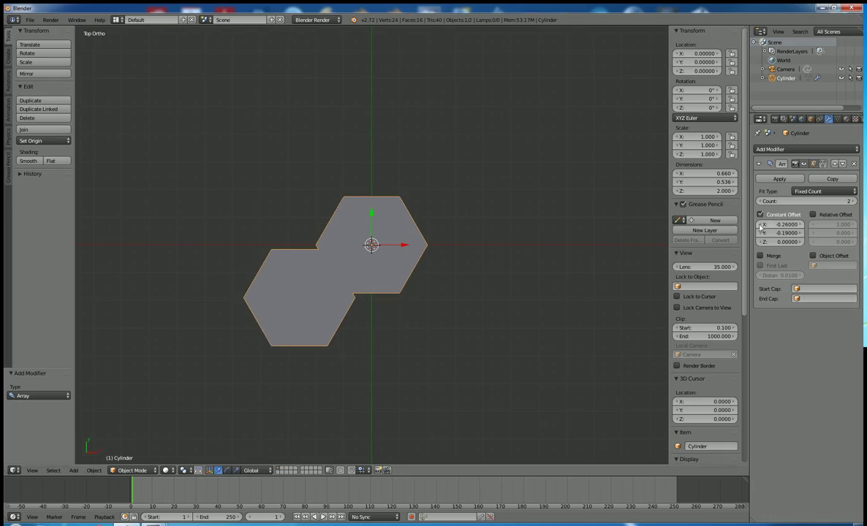
left_click(760, 224)
left_click(760, 225)
left_click(760, 224)
left_click(760, 224)
left_click(760, 225)
left_click(760, 225)
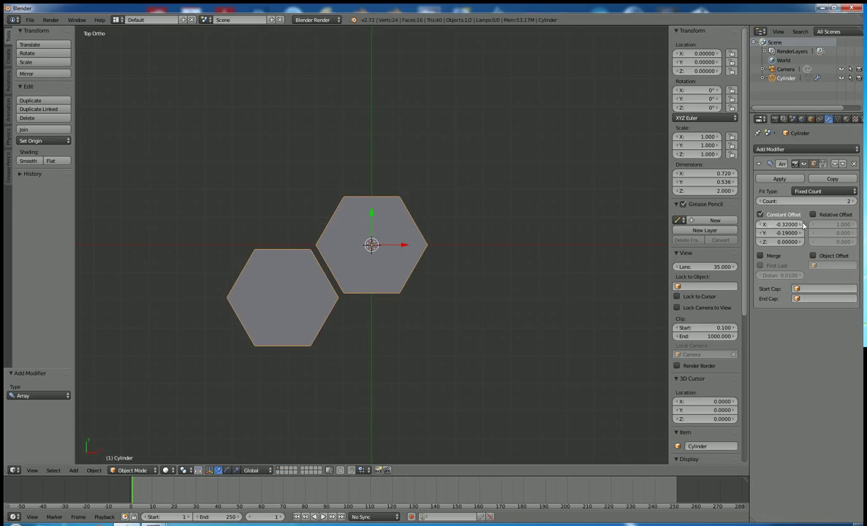
left_click(801, 224)
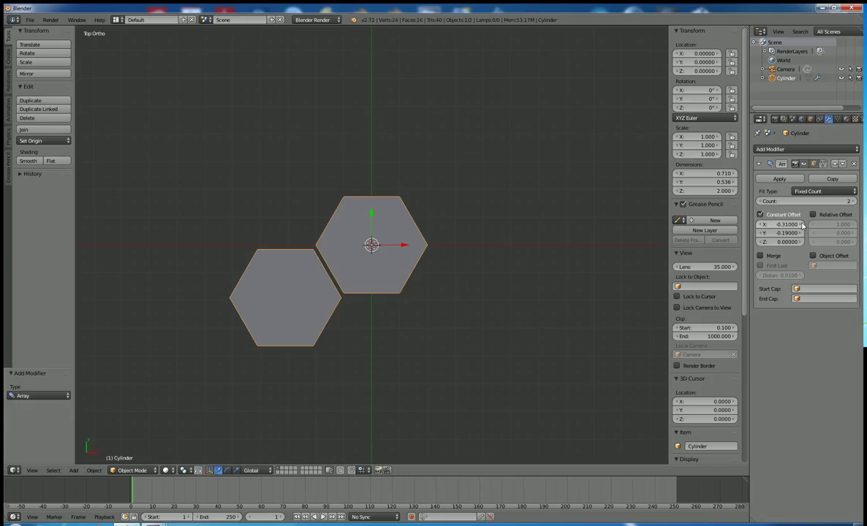
left_click(761, 225)
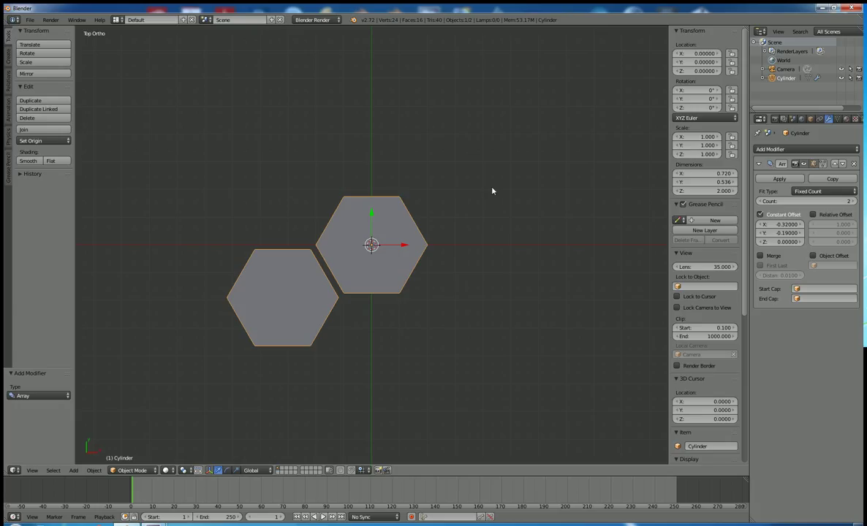
- Add a second Array modifier that uses Constant Offset instead of Relative Offset, with a Y offset of -0.38
scroll(474, 217, "down", 1)
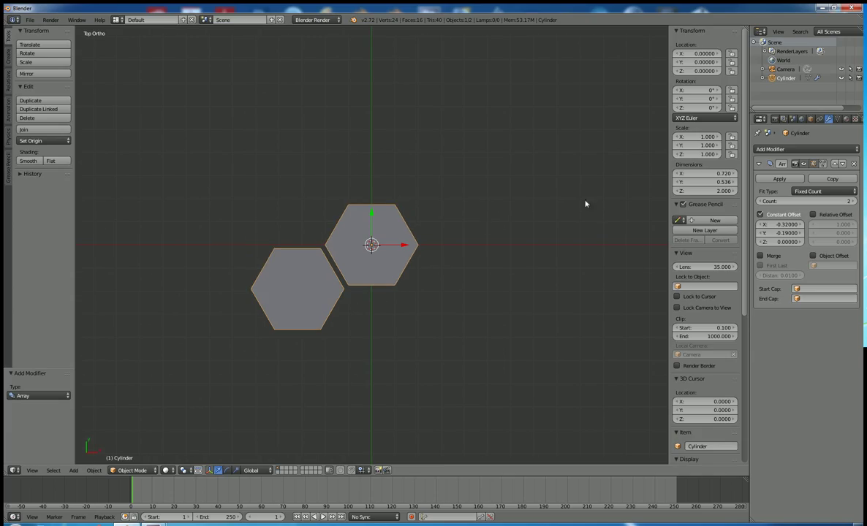
left_click(763, 162)
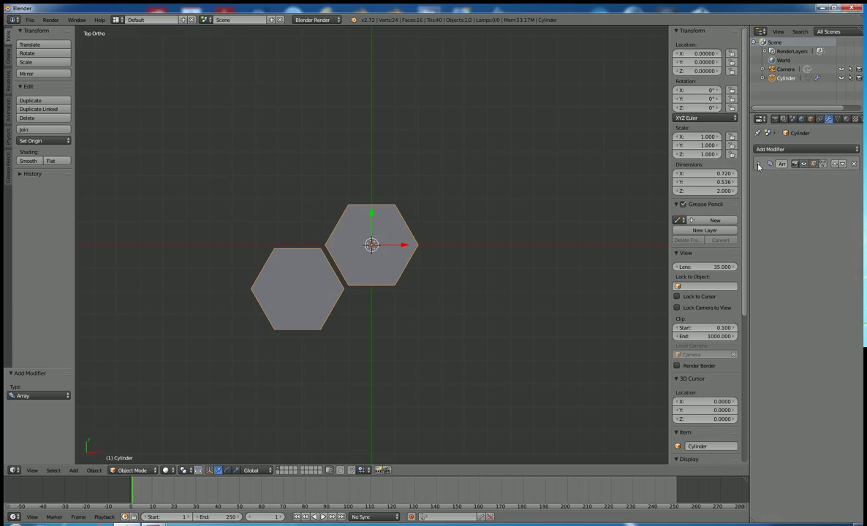
left_click(763, 150)
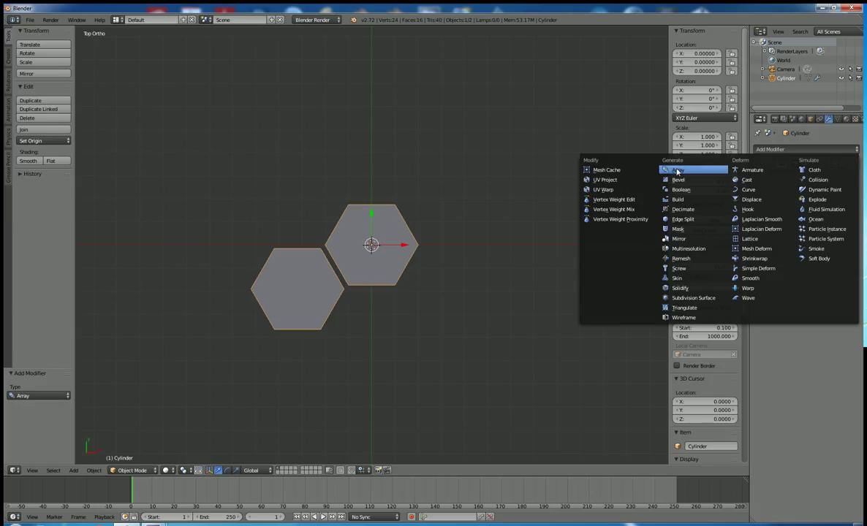
left_click(676, 170)
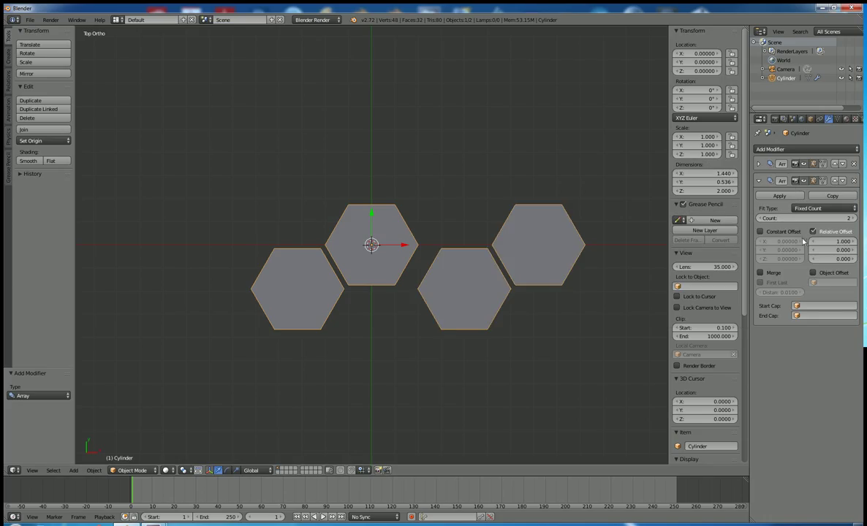
left_click(772, 233)
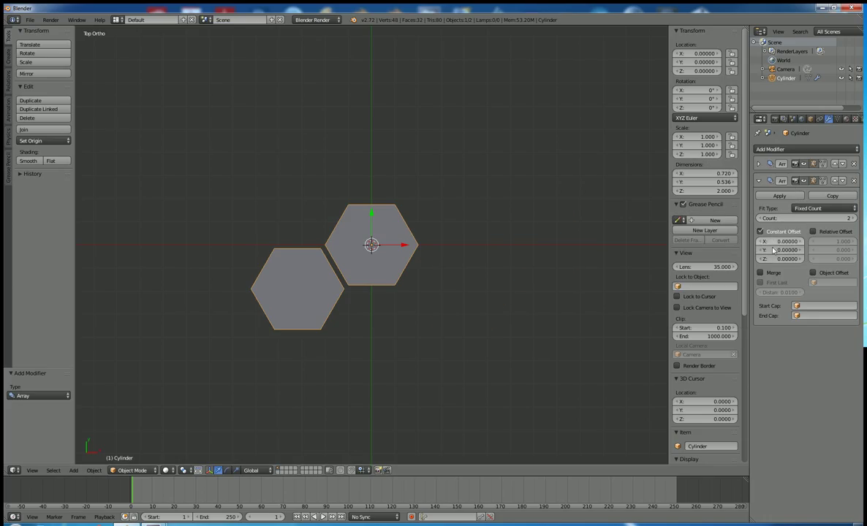
mouse_move(776, 249)
left_mouse_down()
mouse_move(737, 256)
mouse_move(759, 253)
left_mouse_up()
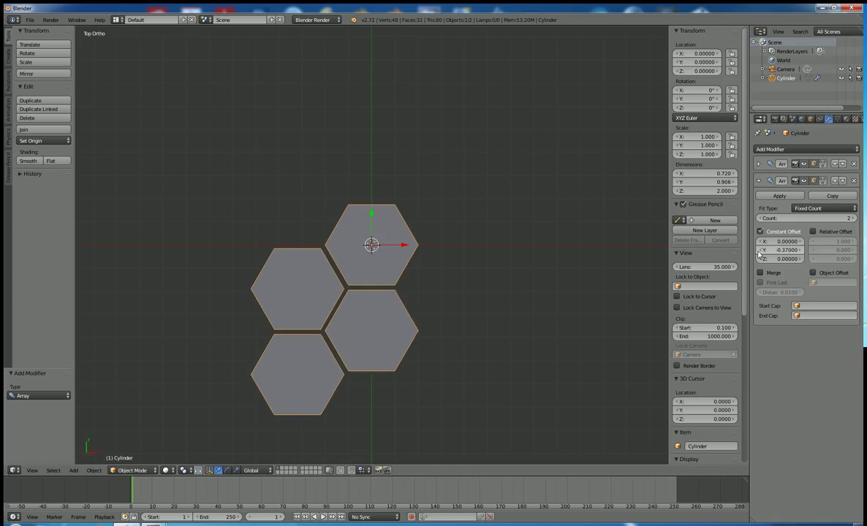
left_click(759, 253)
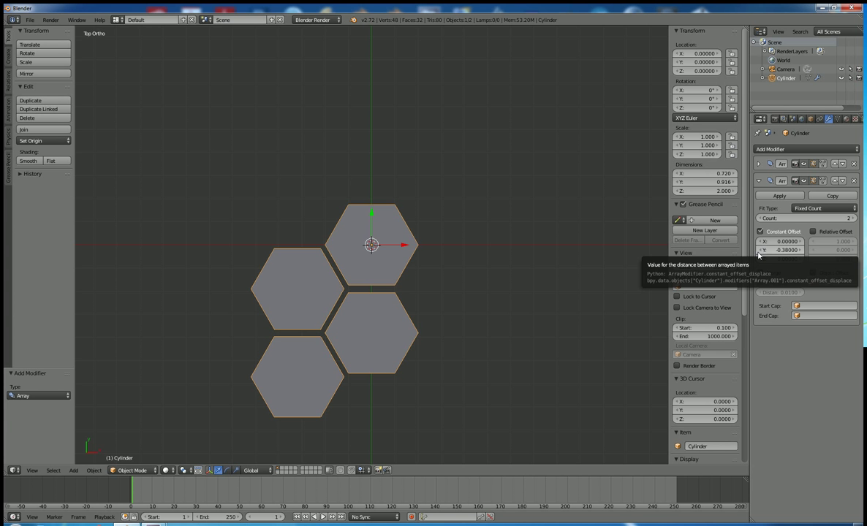
- Examine the spacing between the arrayed hexagons in perspective view
scroll(457, 284, "down", 3)
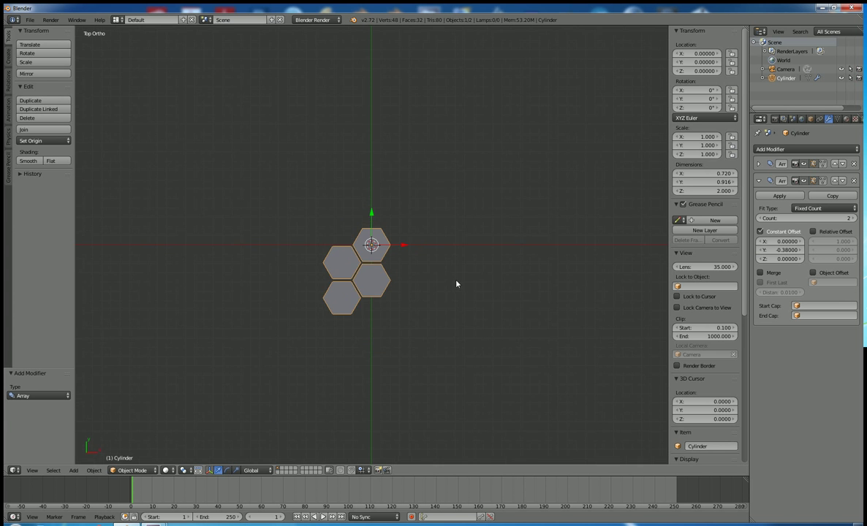
scroll(435, 276, "up", 3)
key("KP_5")
scroll(378, 281, "down", 5)
scroll(378, 281, "up", 3)
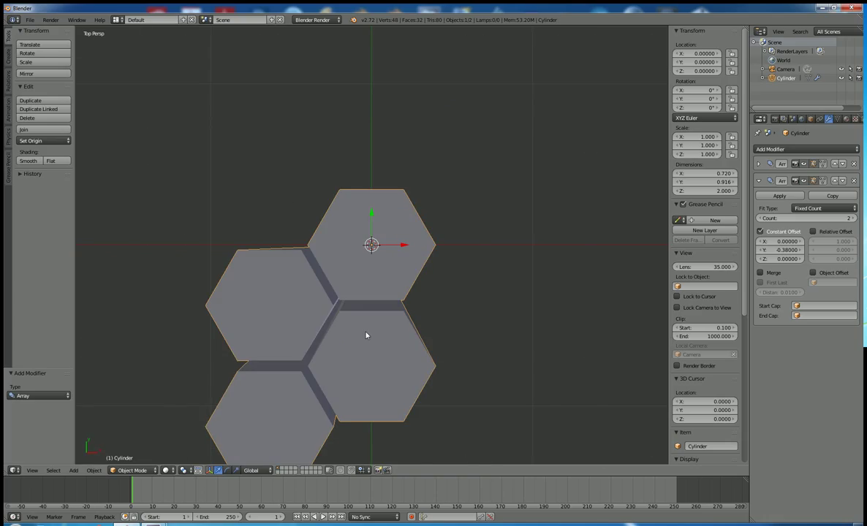
- Switch to an orthographic view and set the count of both Array modifiers to 30
key("KP_5")
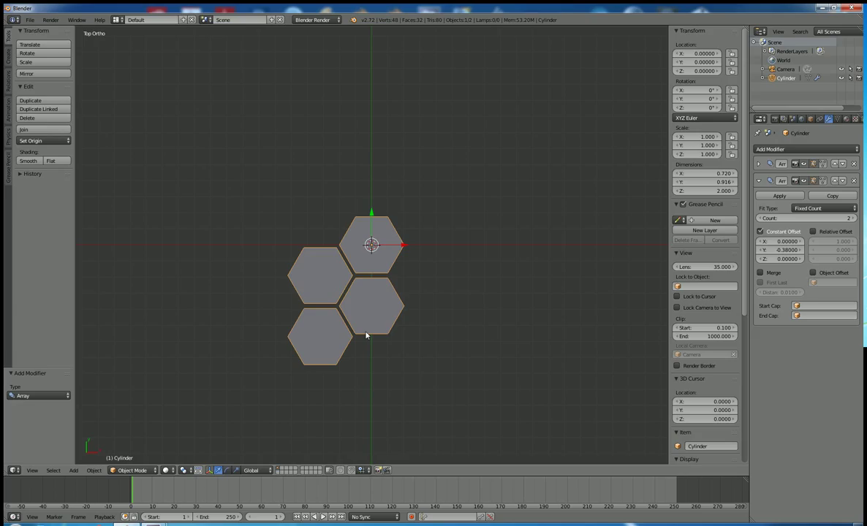
scroll(391, 265, "down", 5)
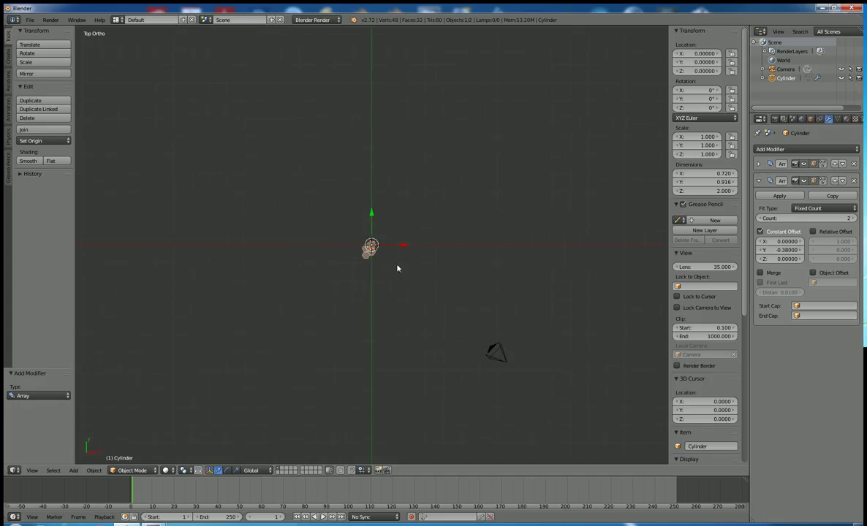
scroll(397, 268, "down", 4)
scroll(399, 266, "up", 2)
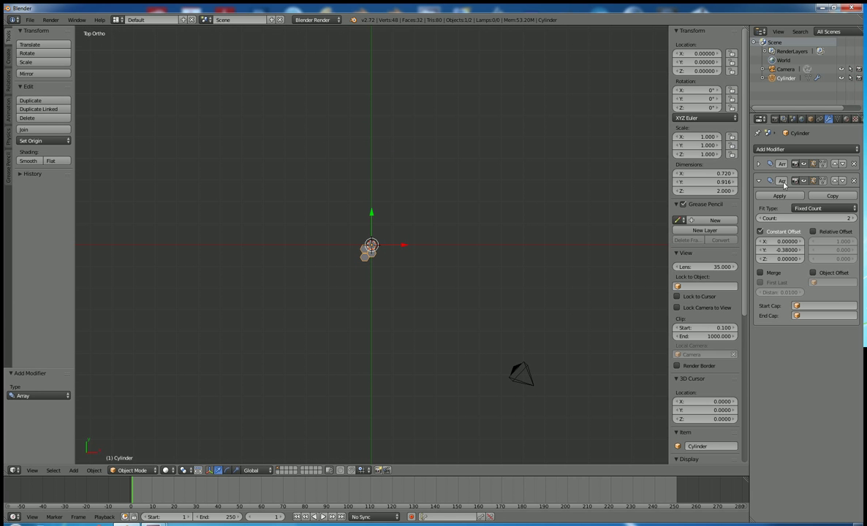
left_click(758, 163)
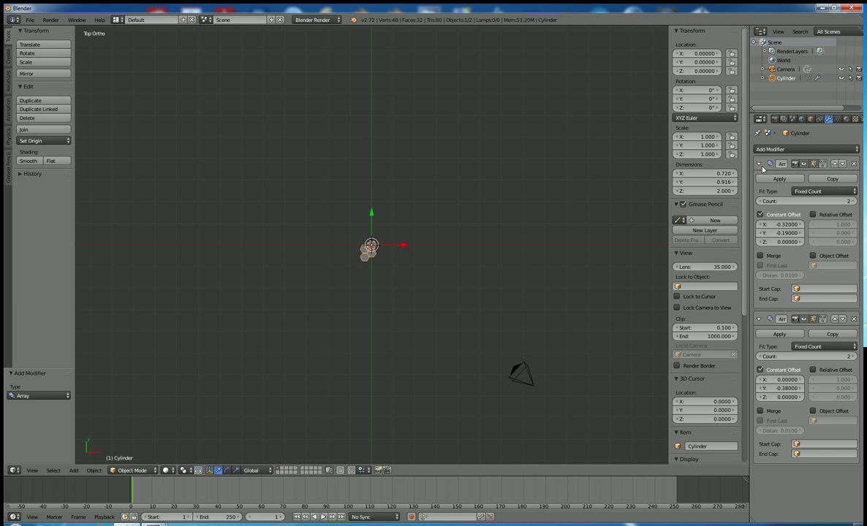
left_click(847, 203)
type("30")
key("Return")
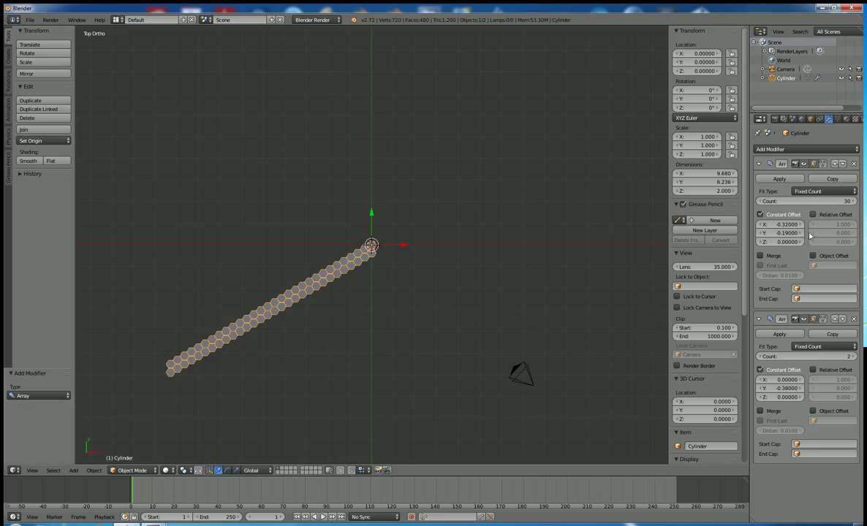
left_click(847, 357)
type("30")
key("Return")
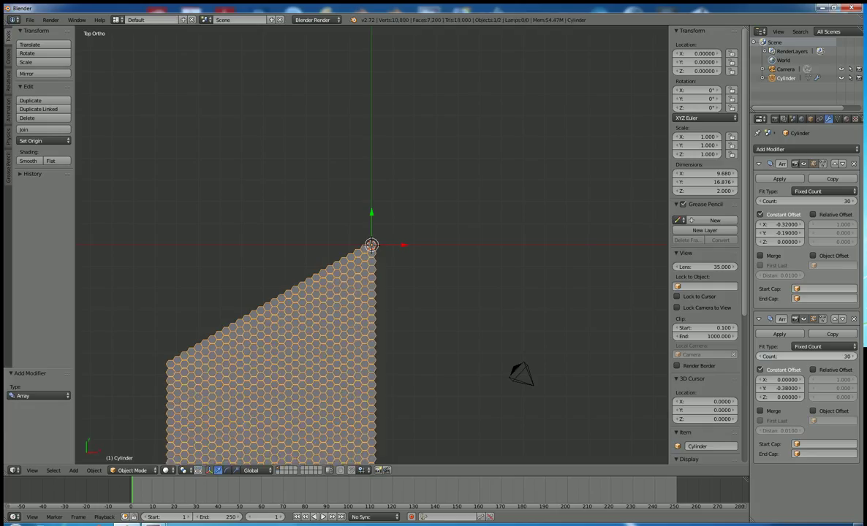
- Rotate the arrayed honeycomb field by -90° in the top view
scroll(453, 381, "down", 2)
scroll(420, 320, "up", 1)
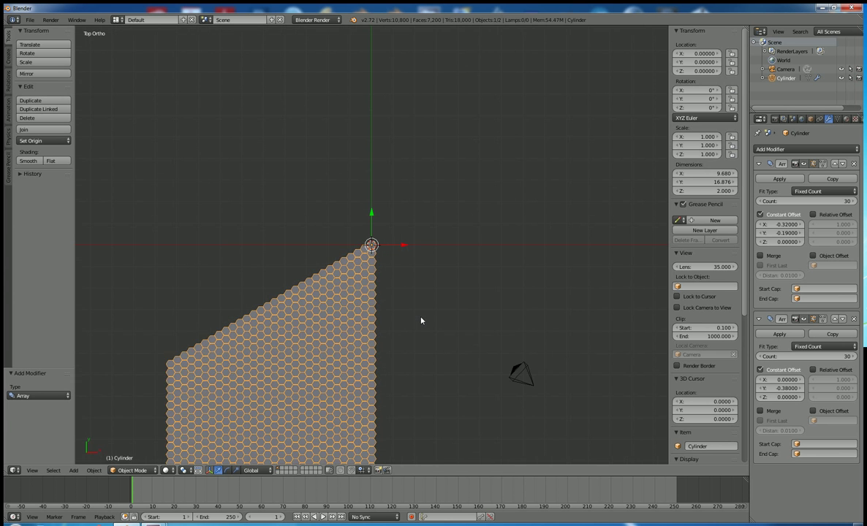
scroll(421, 321, "down", 1)
scroll(421, 320, "up", 1)
scroll(421, 321, "down", 1)
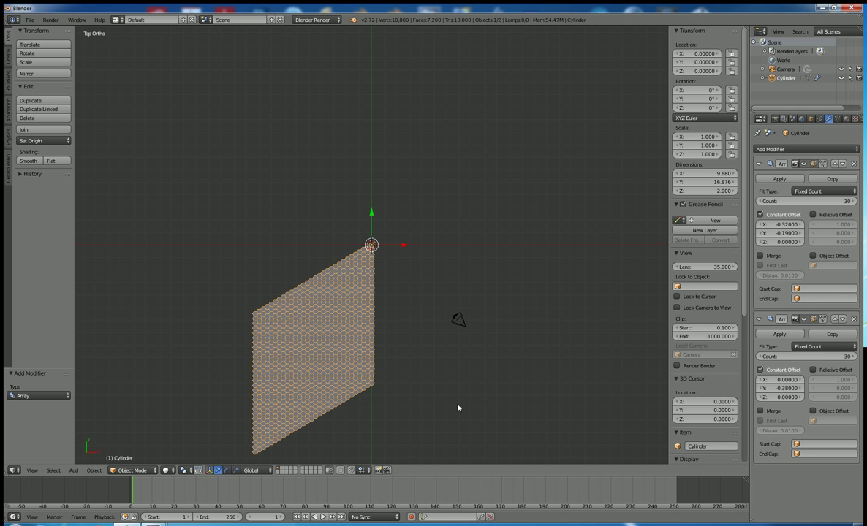
type("r")
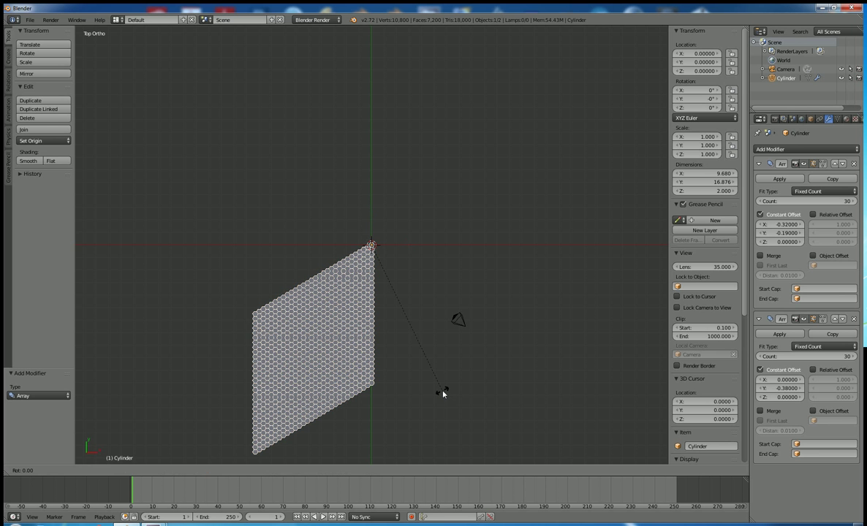
type("90")
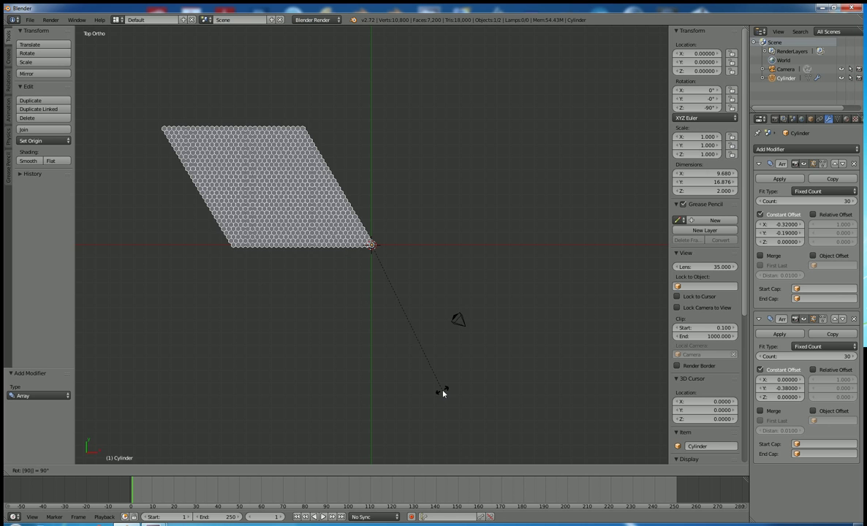
key("minus")
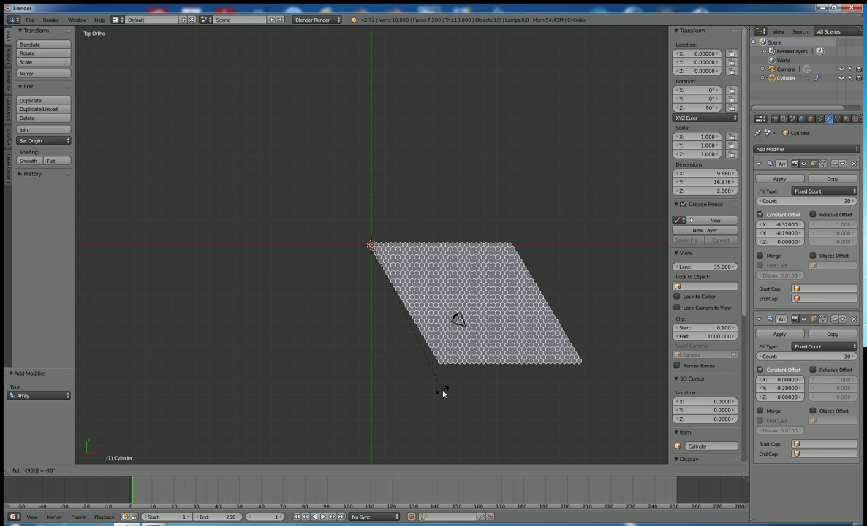
key("Return")
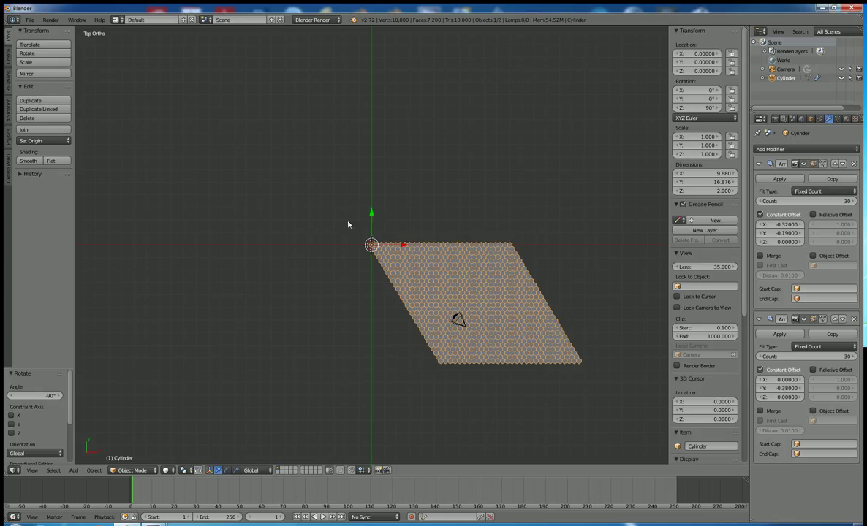
- Align the active camera to the current top view
left_click(32, 469)
mouse_move(71, 342)
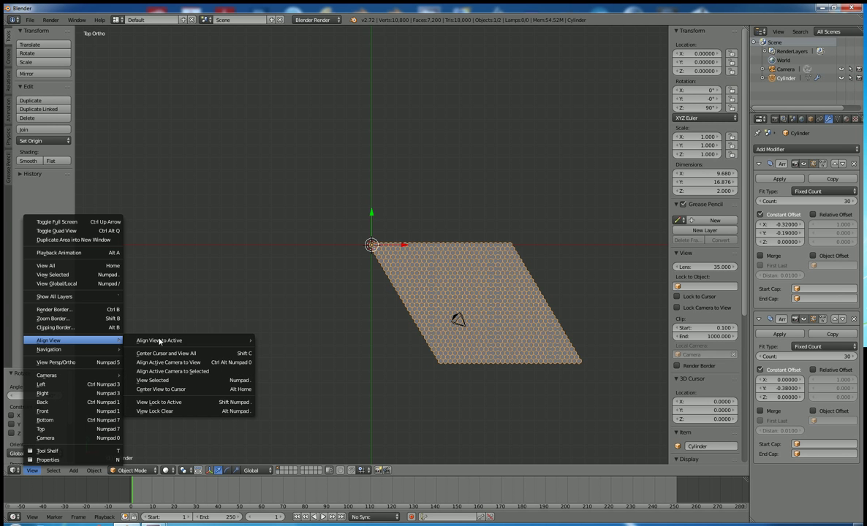
left_click(233, 364)
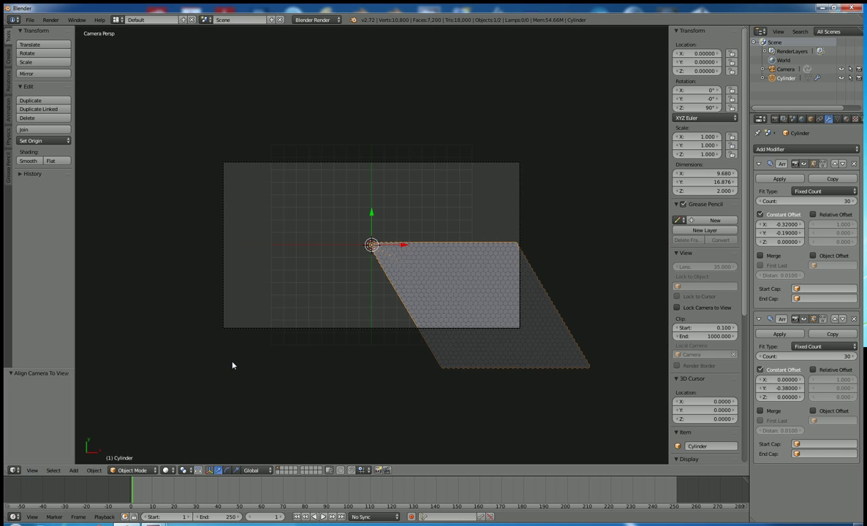
- Move the camera about -9.47 along its local Z axis, closer to the honeycomb field
right_click(361, 331)
key("g")
key("z")
key("z")
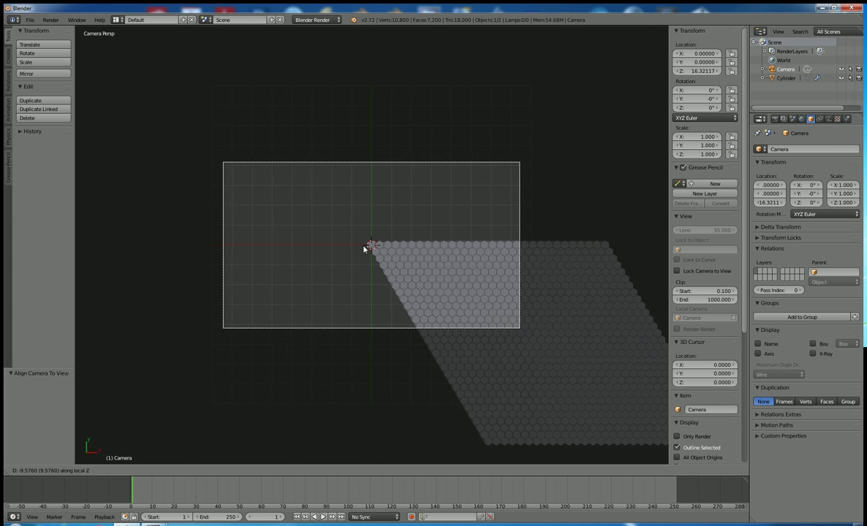
left_click(426, 315)
- Move the honeycomb field about -12.68 in X and 4.55 in Y, beyond the camera frame's upper-left corner
right_click(504, 380)
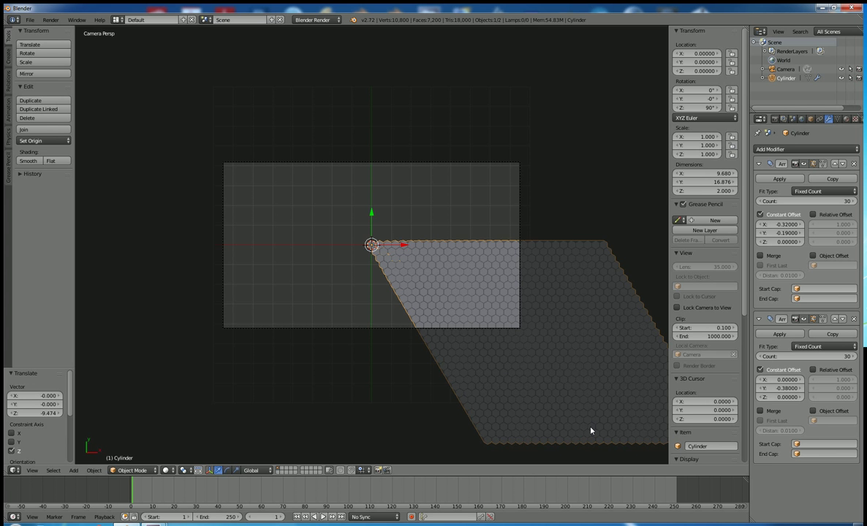
key("g")
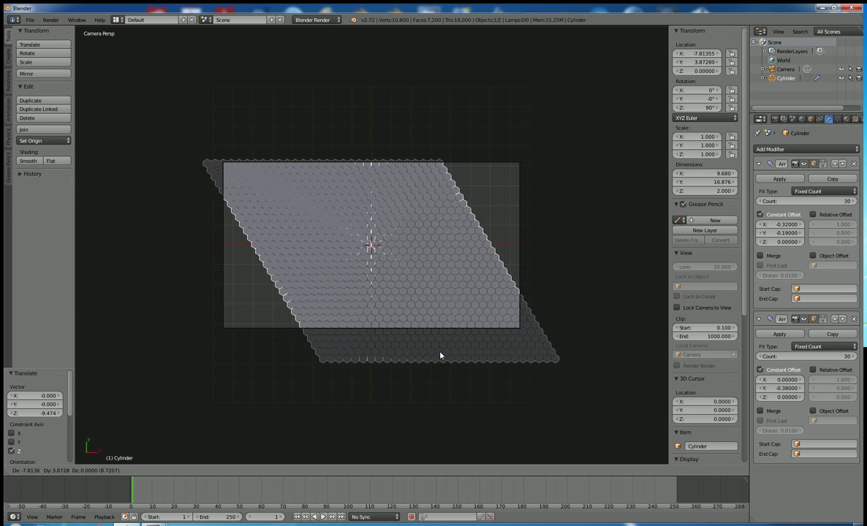
left_click(339, 341)
- Raise the second Array modifier's count to 55 and shift the honeycomb field about -0.36 in X and 0.07 in Y
left_click(855, 356)
left_click(855, 356)
left_click(855, 356)
left_click(855, 356)
left_click(855, 356)
left_click(855, 356)
left_click(855, 356)
left_click(855, 356)
left_click(855, 356)
left_click(855, 356)
left_click(855, 356)
left_click(855, 356)
left_click(855, 356)
left_click(855, 356)
left_click(855, 356)
left_click(855, 356)
left_click(855, 356)
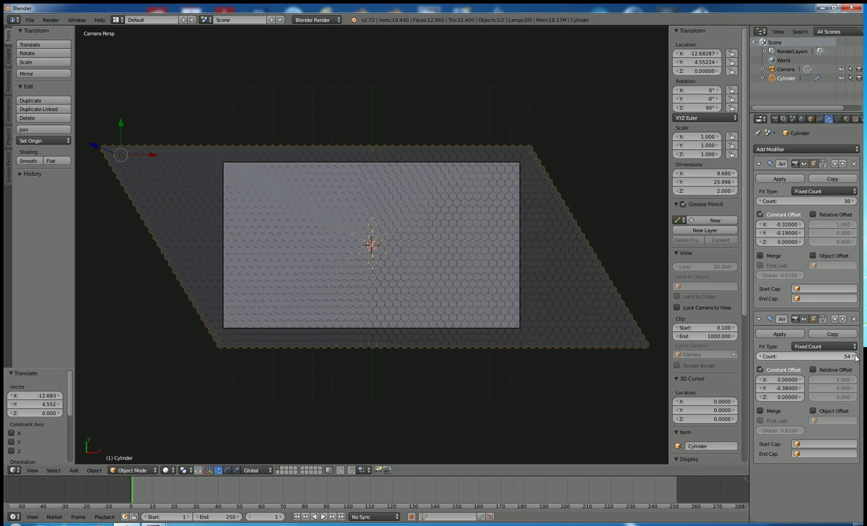
left_click(855, 355)
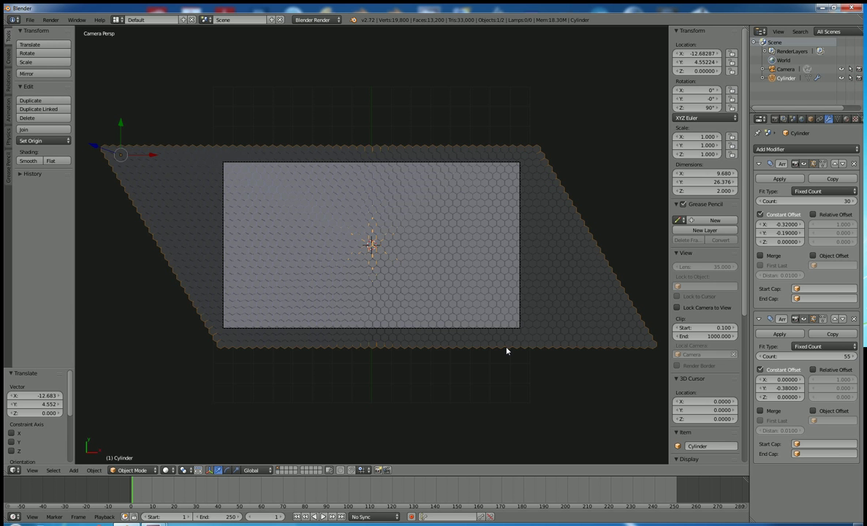
key("g")
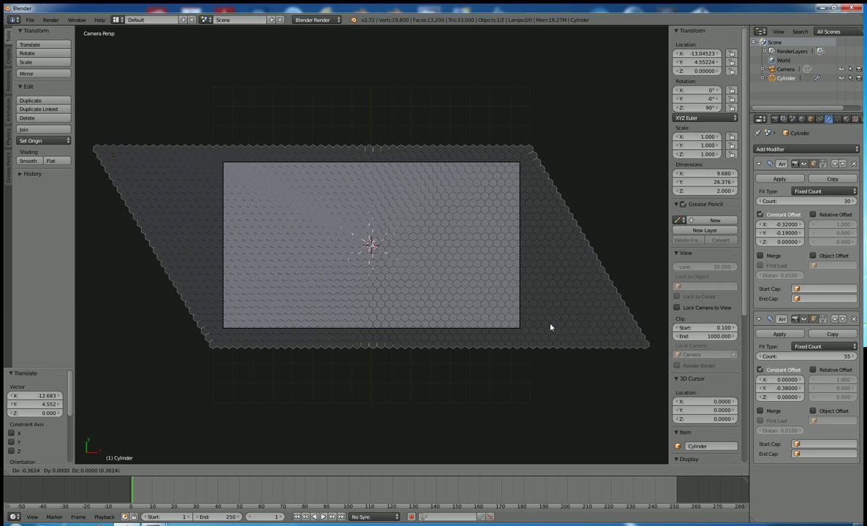
left_click(526, 316)
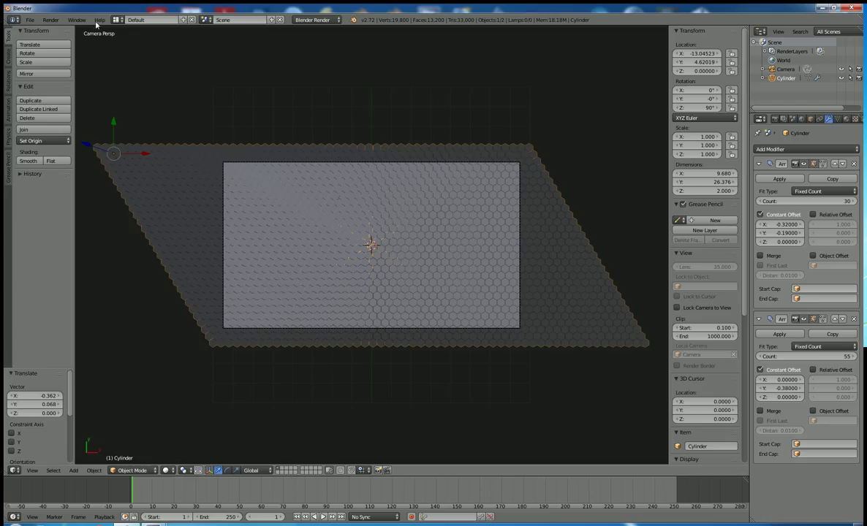
- Save the scene as bpyhive1.blend in the Beehive folder, overwriting the existing file
left_click(30, 20)
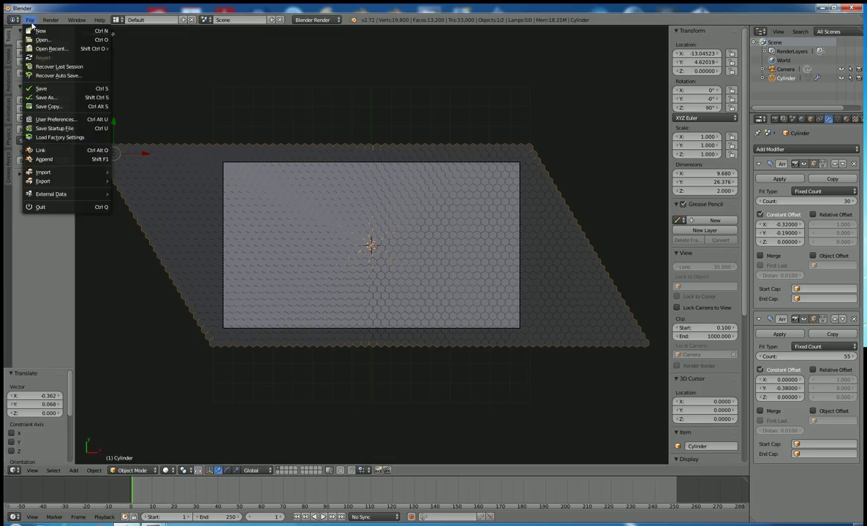
left_click(57, 98)
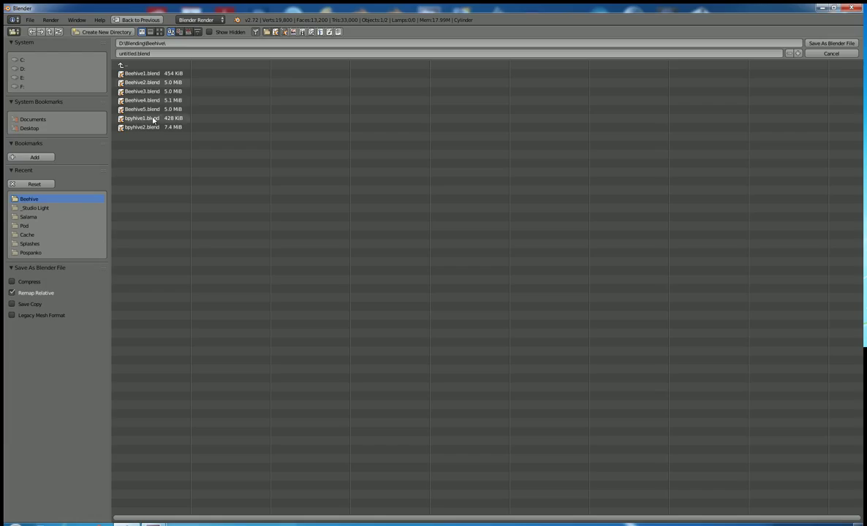
left_click(150, 119)
left_click(829, 44)
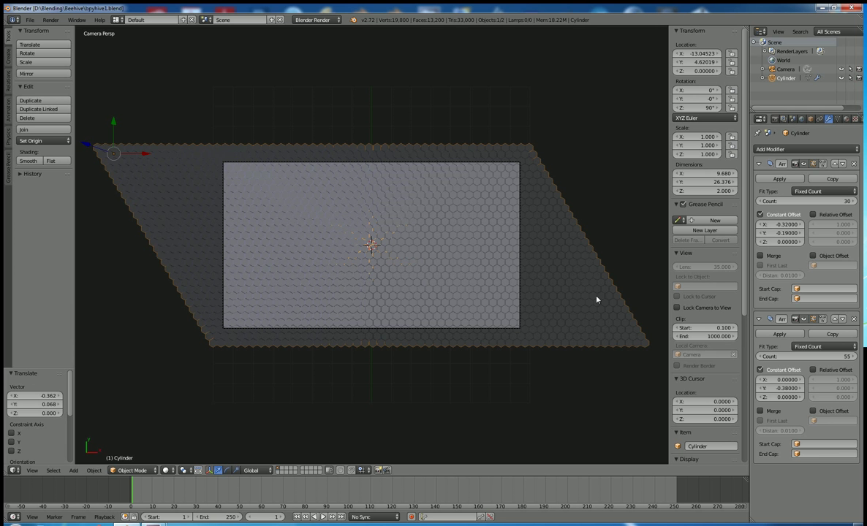
- Apply both Array modifiers to the cylinder and enter Edit Mode on the resulting mesh
left_click(779, 334)
left_click(767, 182)
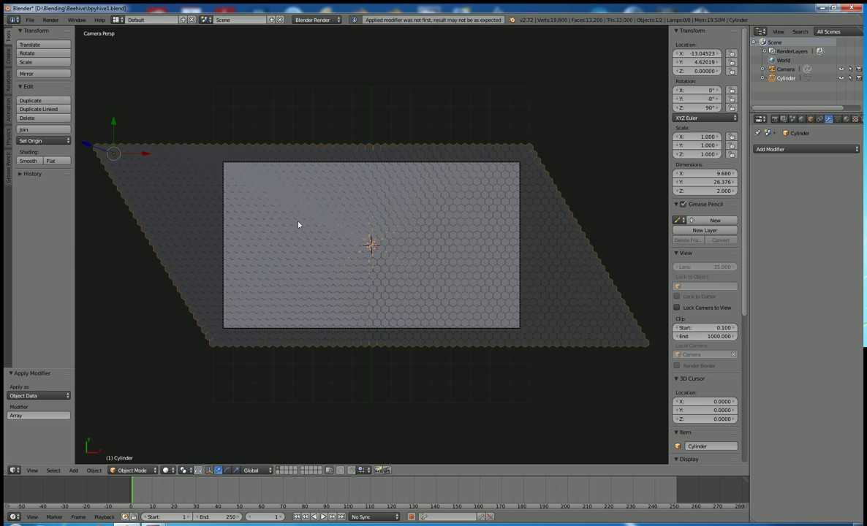
key("Tab")
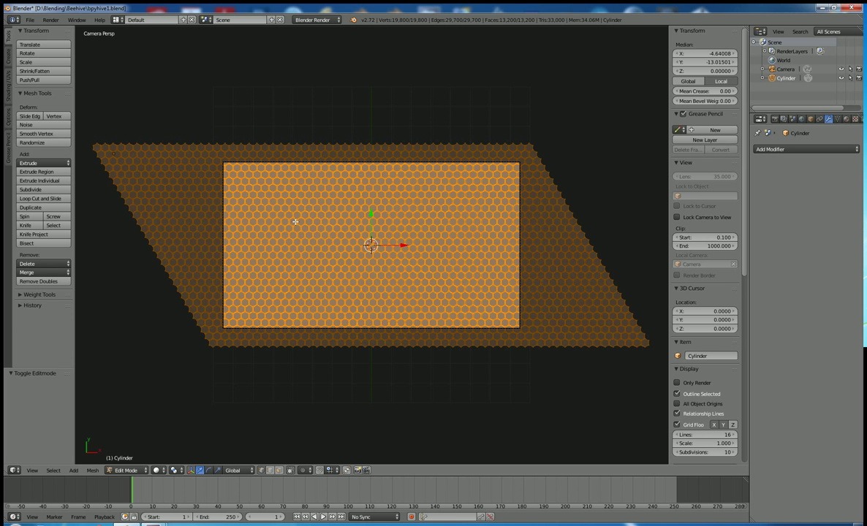
- Separate the honeycomb mesh by loose parts so every hexagonal column is its own object
scroll(296, 221, "up", 12)
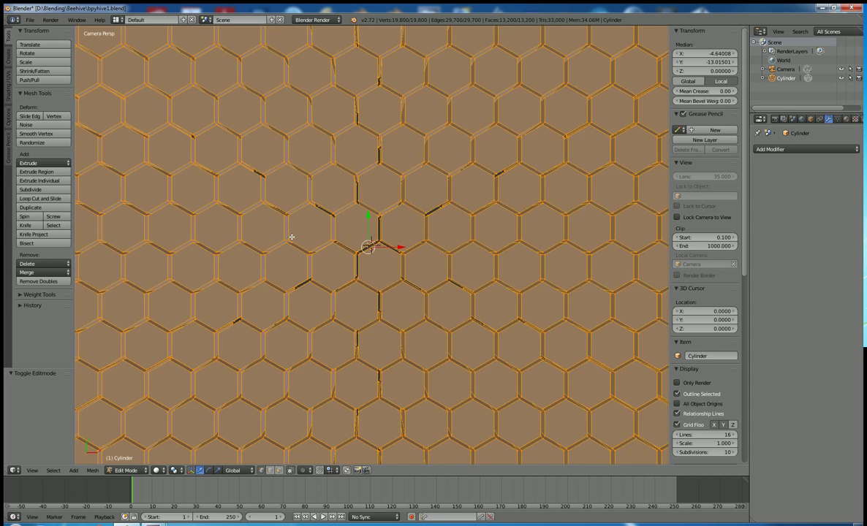
scroll(291, 237, "down", 12)
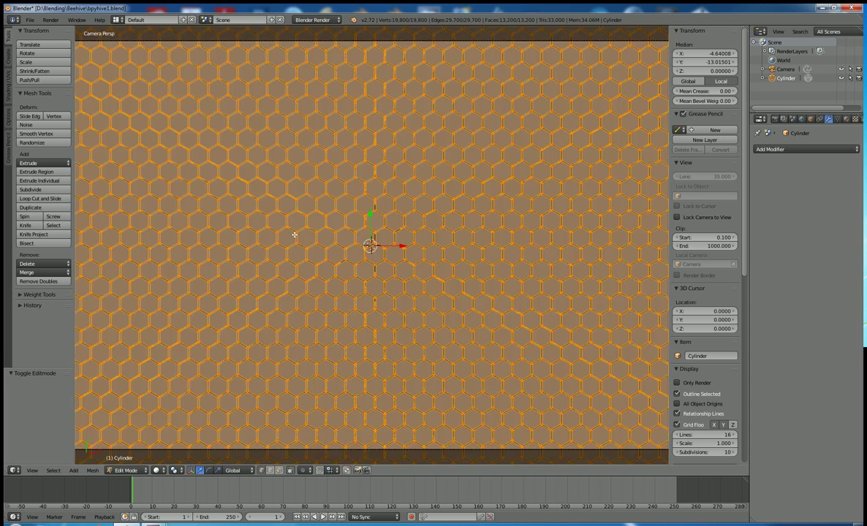
scroll(296, 235, "up", 2)
scroll(296, 235, "down", 2)
scroll(296, 235, "up", 2)
scroll(296, 235, "down", 2)
scroll(296, 234, "up", 1)
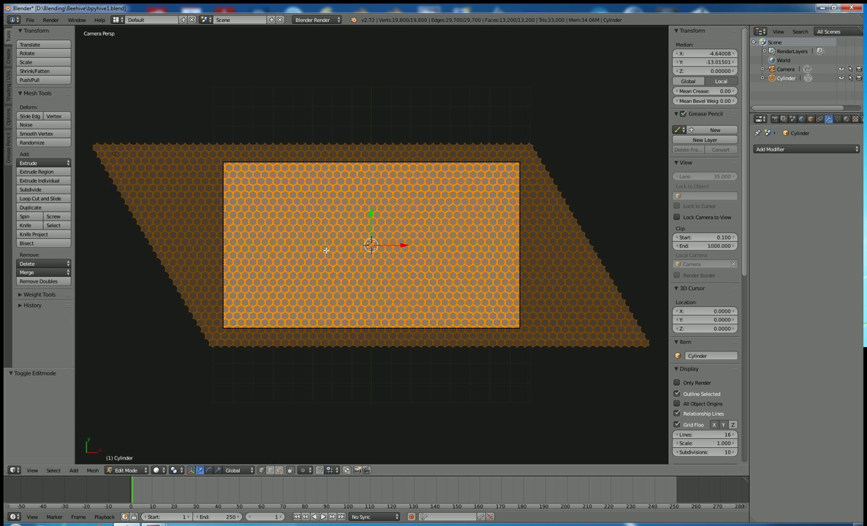
key("p")
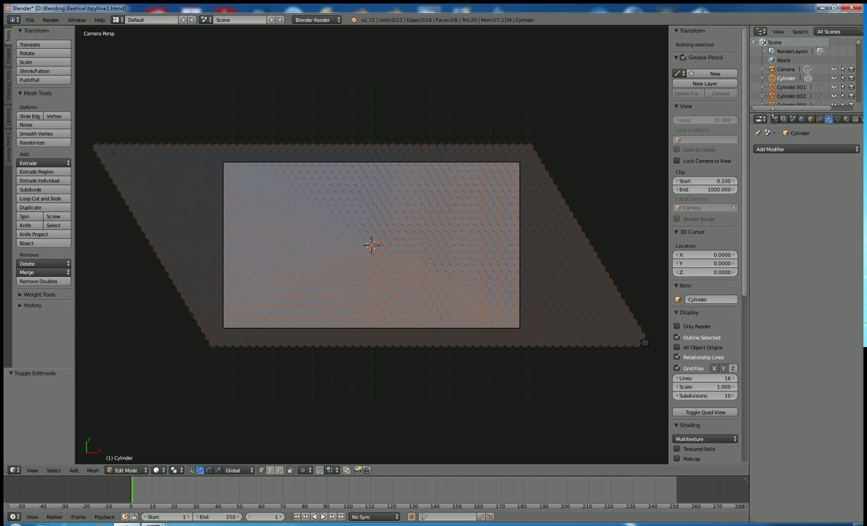
- Enlarge the Outliner and examine the list of separated cylinder objects
left_click_drag(792, 113, 792, 264)
scroll(792, 136, "down", 3)
scroll(793, 136, "down", 10)
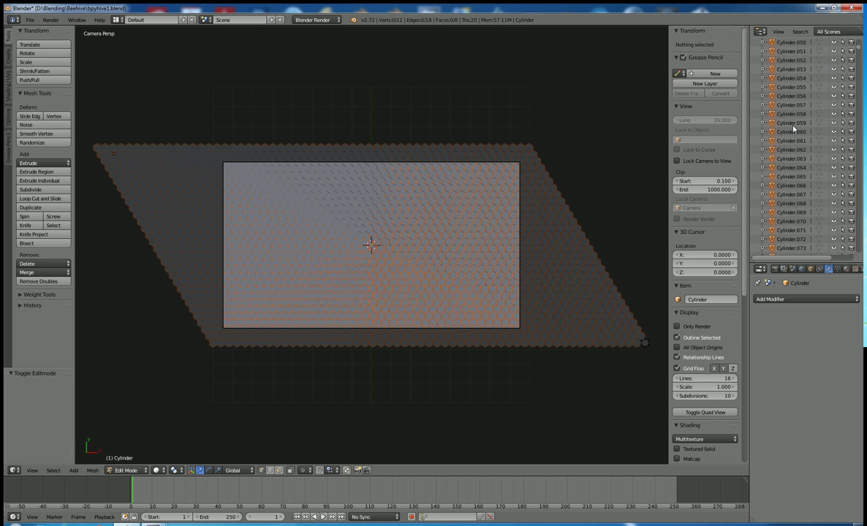
scroll(793, 128, "down", 15)
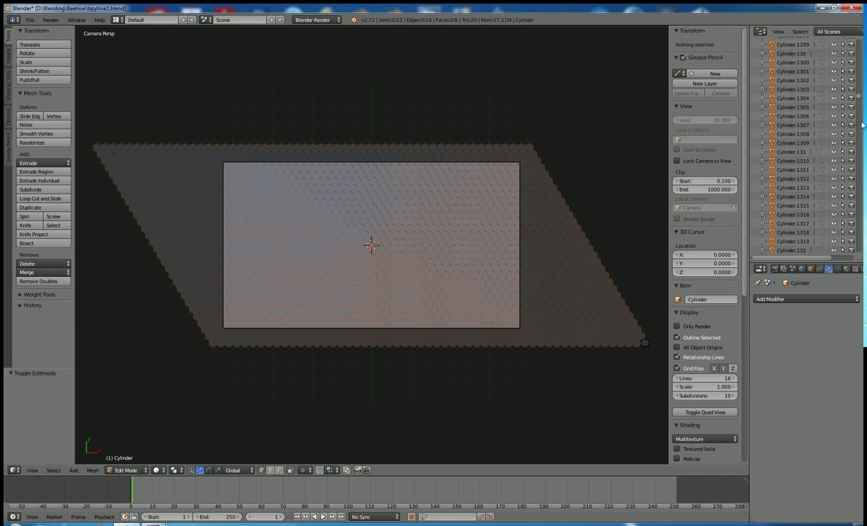
scroll(861, 125, "down", 15)
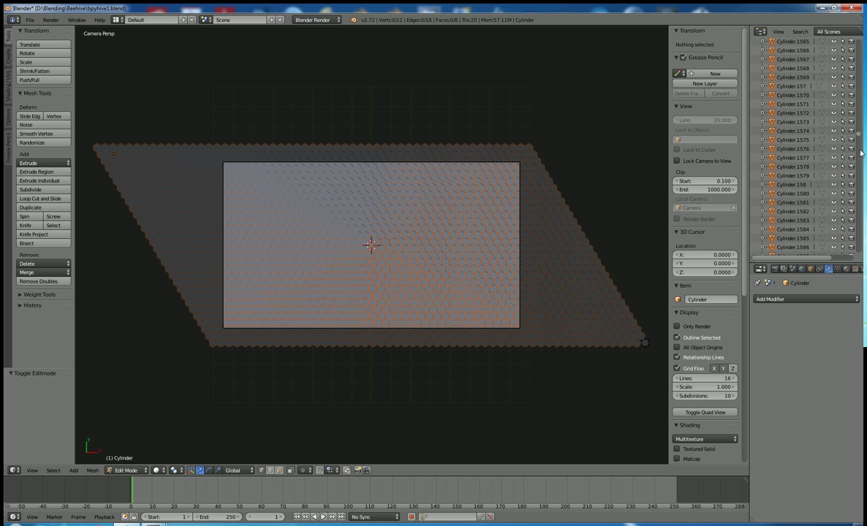
scroll(862, 155, "down", 10)
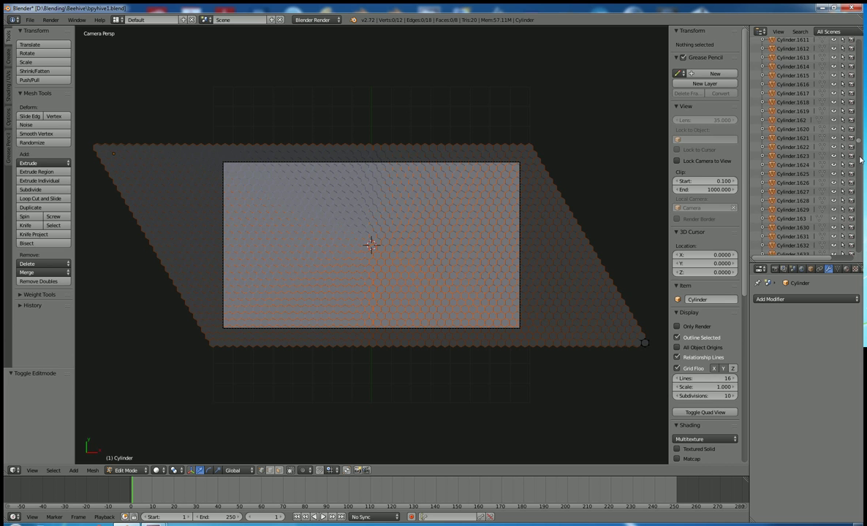
scroll(861, 160, "up", 20)
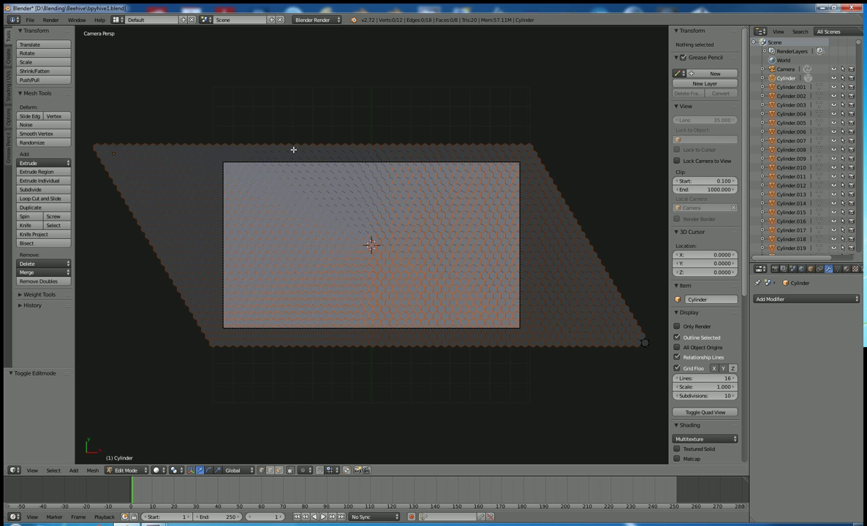
- Leave the camera view and return the cylinder from Edit Mode to Object Mode
key("KP_0")
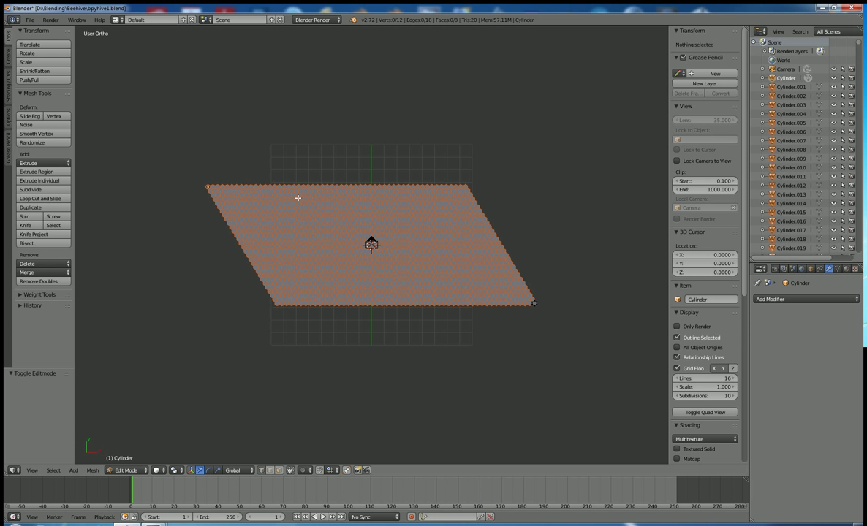
scroll(298, 198, "up", 3)
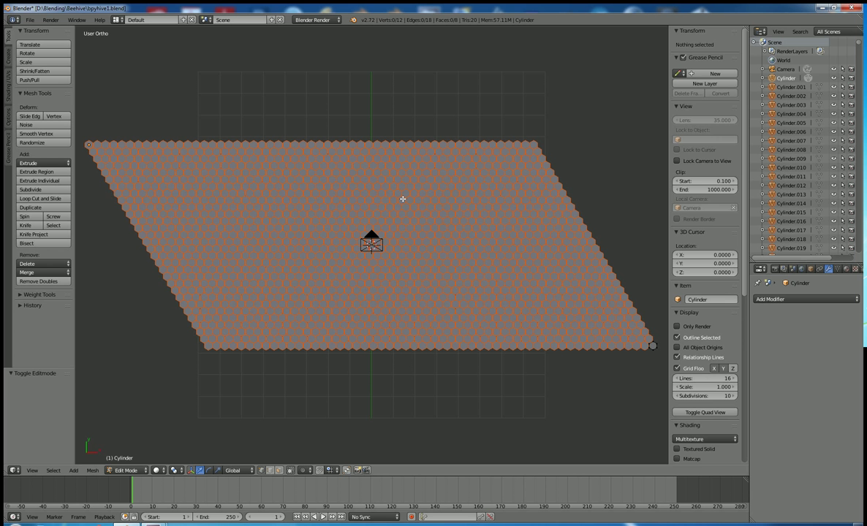
key("a")
key("a")
key("a")
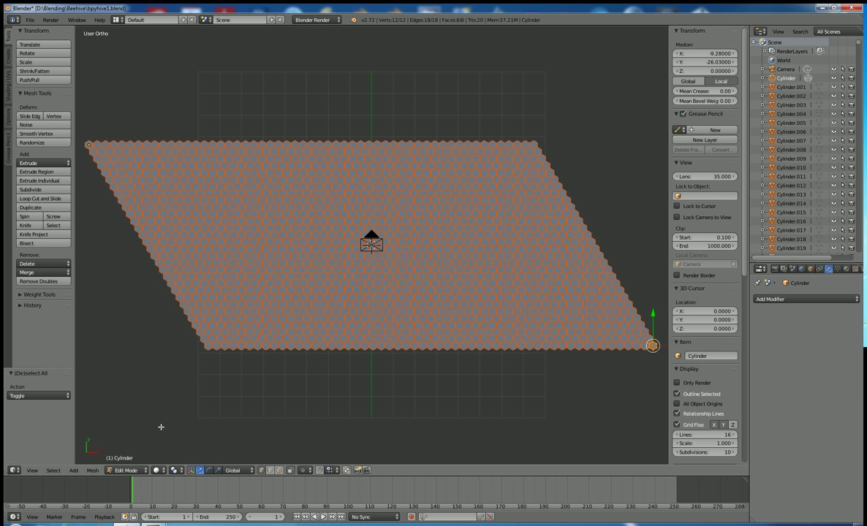
left_click(132, 470)
left_click(136, 465)
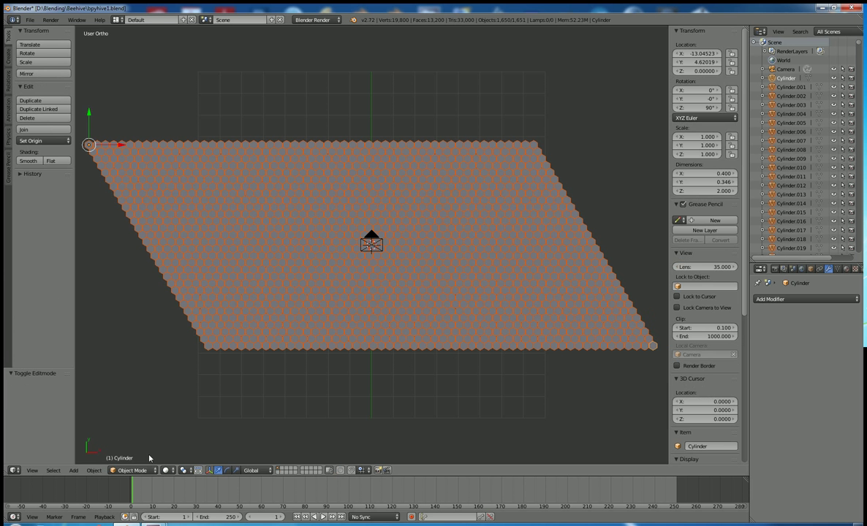
- Select all hexagonal columns without the camera, making a column near the middle of the field the active object
key("a")
key("a")
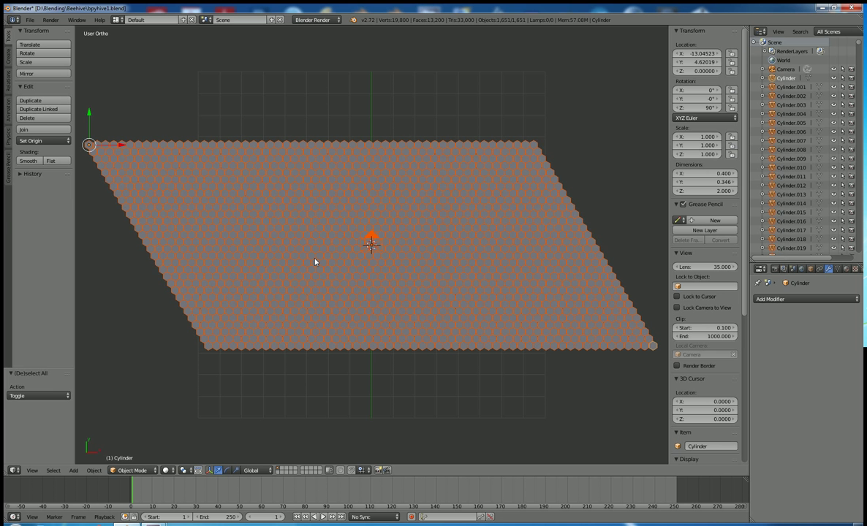
key("a")
key("a")
key("a")
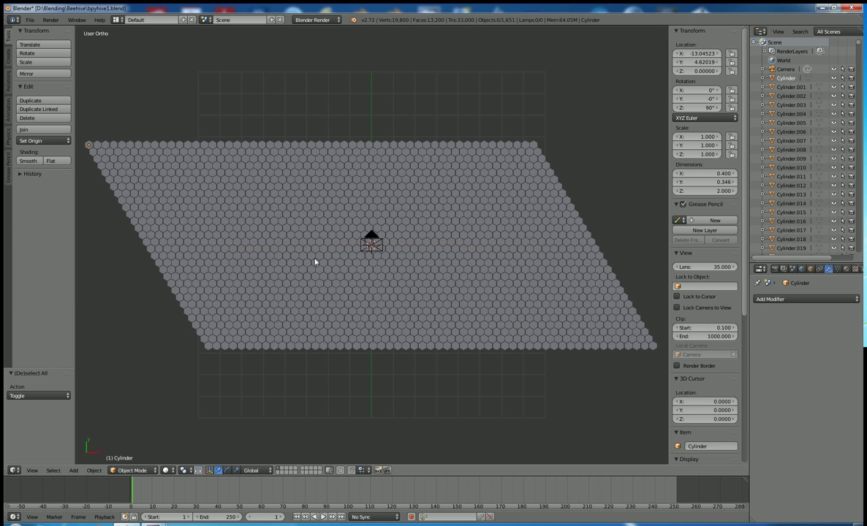
key("a")
key("a")
right_click(408, 254)
key("a")
key("a")
key("a")
key("a")
key("a")
- Set the origin of every selected column to its own geometry using Set Origin with Origin to Geometry
left_click(94, 471)
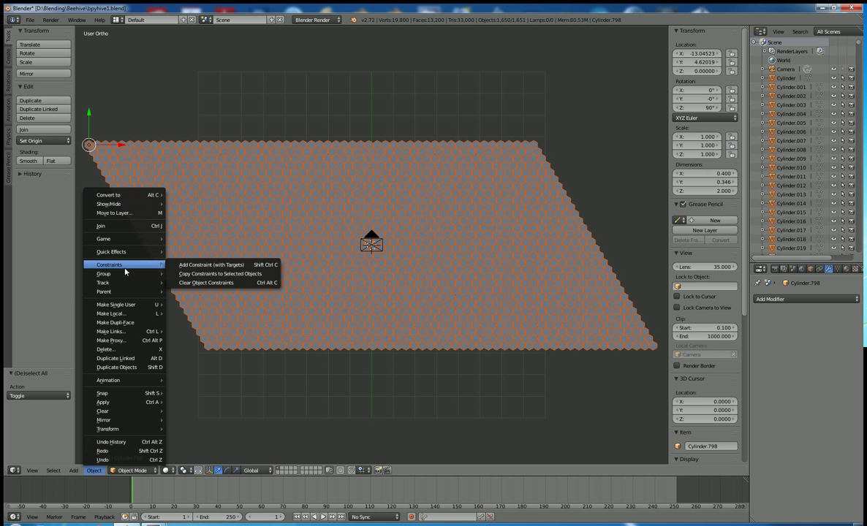
key("space")
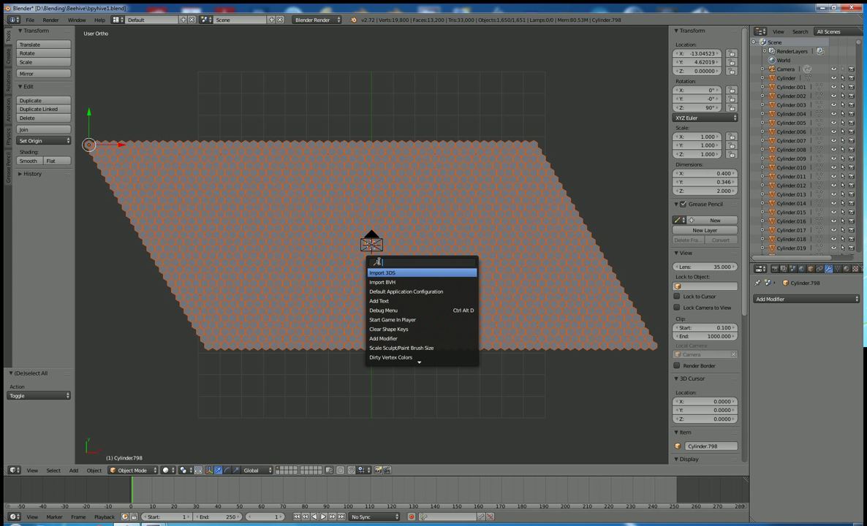
type("set")
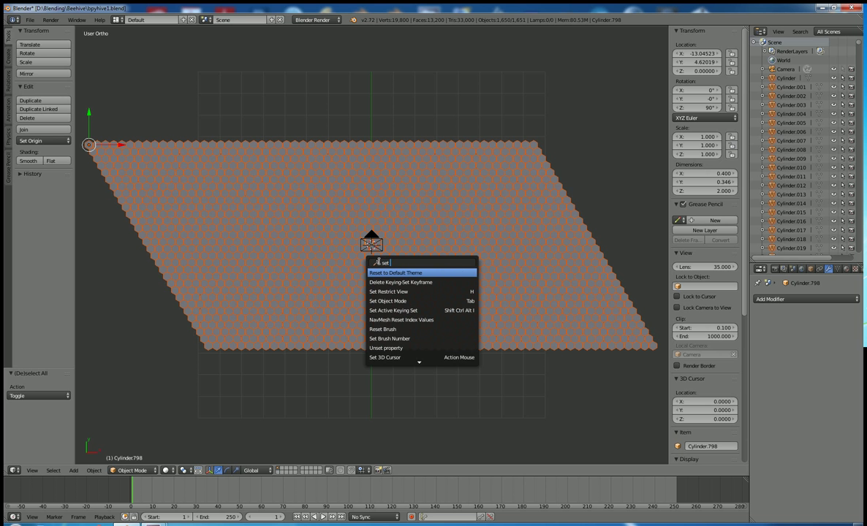
type(" ori")
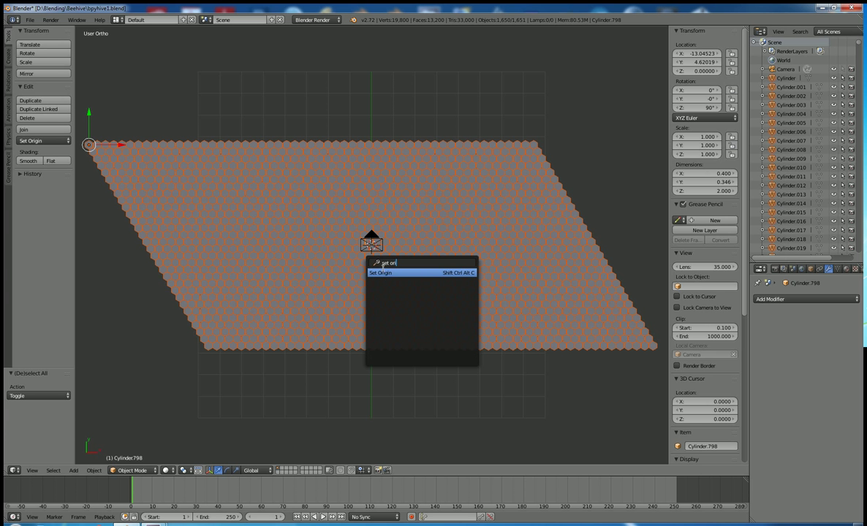
left_click(379, 273)
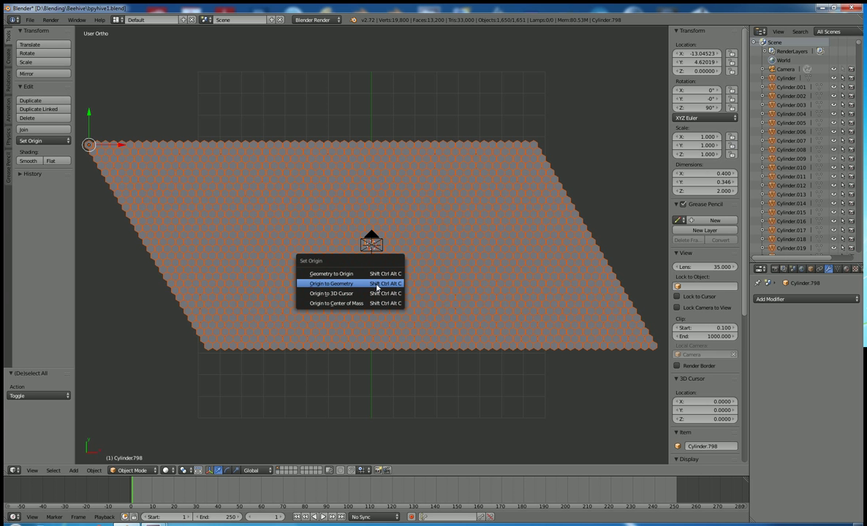
left_click(376, 285)
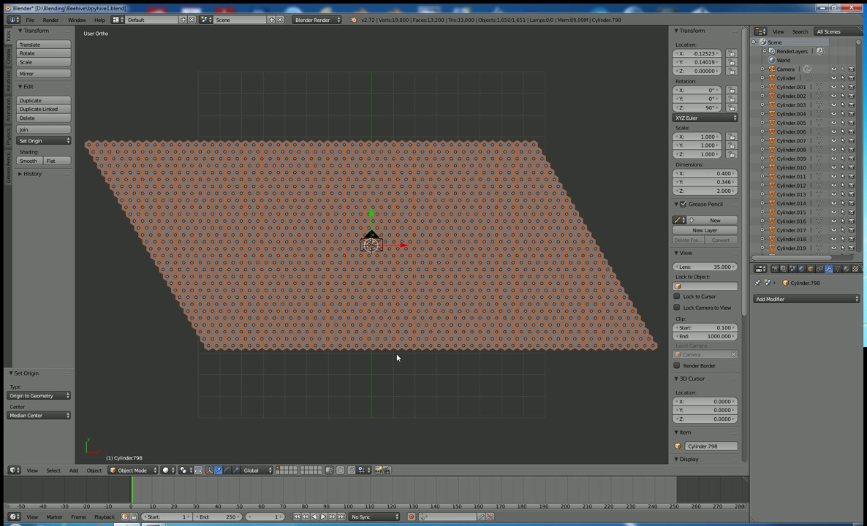
- Examine the columns' individual origins from an angle and up close, and return to the top view of the whole field
middle_click_drag(317, 355, 352, 373)
scroll(356, 299, "up", 5)
key("KP_7")
scroll(346, 329, "down", 3)
scroll(347, 329, "down", 1)
scroll(347, 329, "up", 1)
- Split the 3D view horizontally and turn the new lower area into a Text Editor
right_click(43, 476)
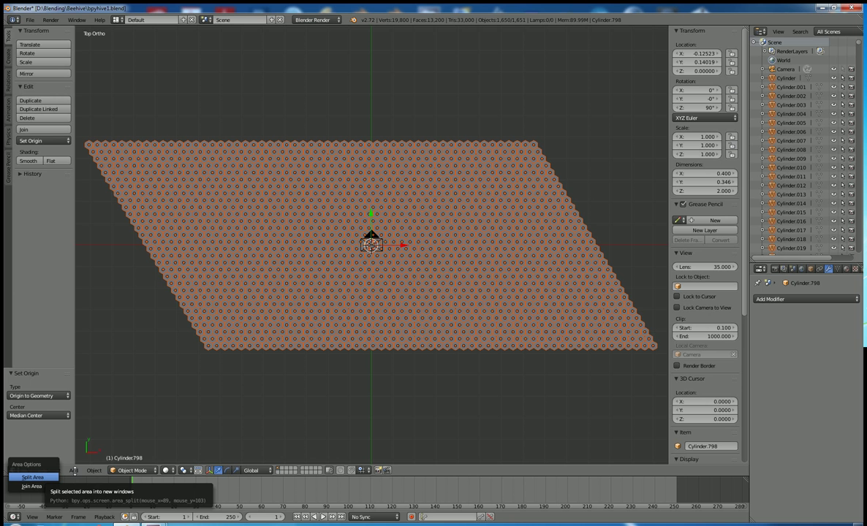
left_click(32, 477)
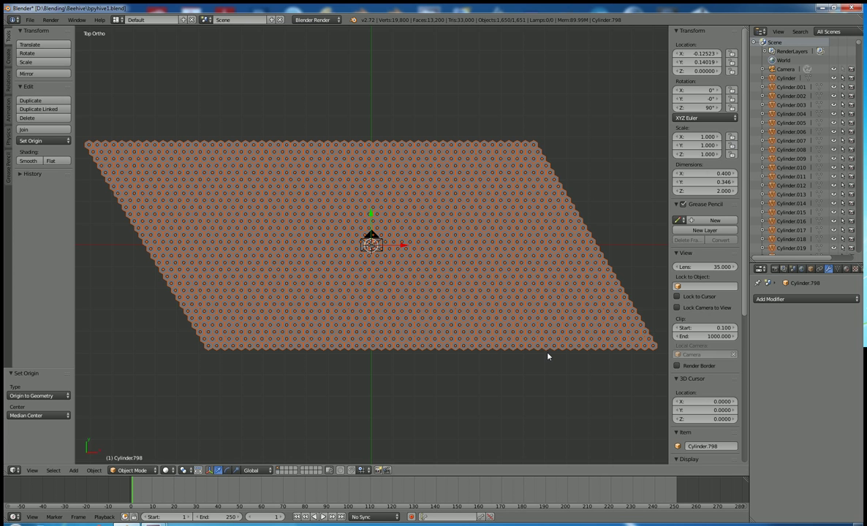
right_click(750, 415)
left_click(735, 407)
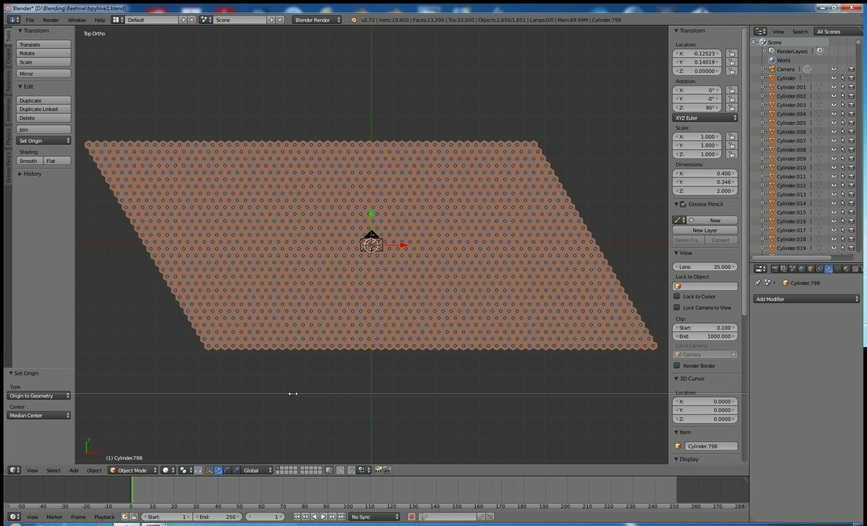
left_click(280, 319)
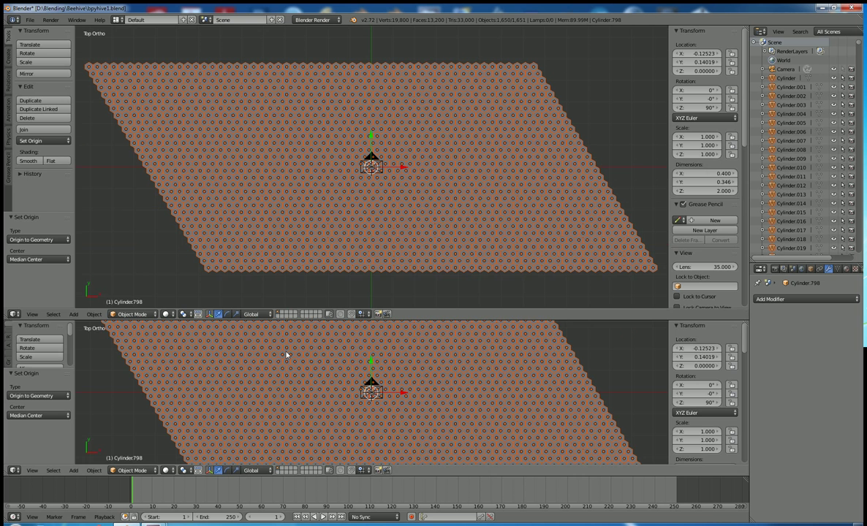
left_click(14, 470)
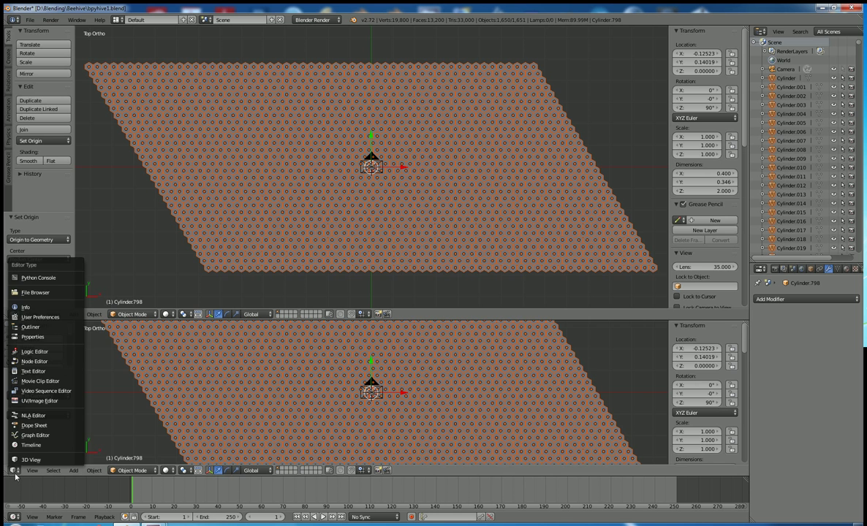
left_click(33, 371)
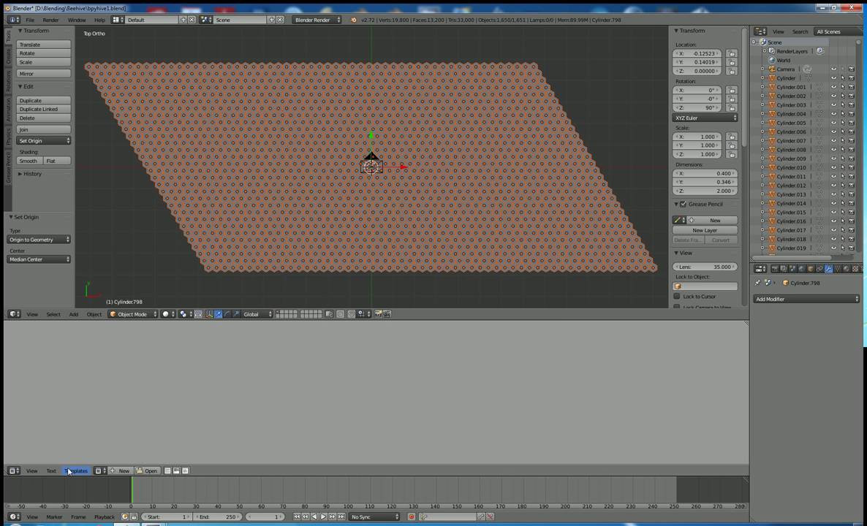
- Enlarge the Timeline area, turn it into a Python Console, and evaluate 10+10 there as a test
left_click_drag(64, 476, 64, 440)
left_click(14, 517)
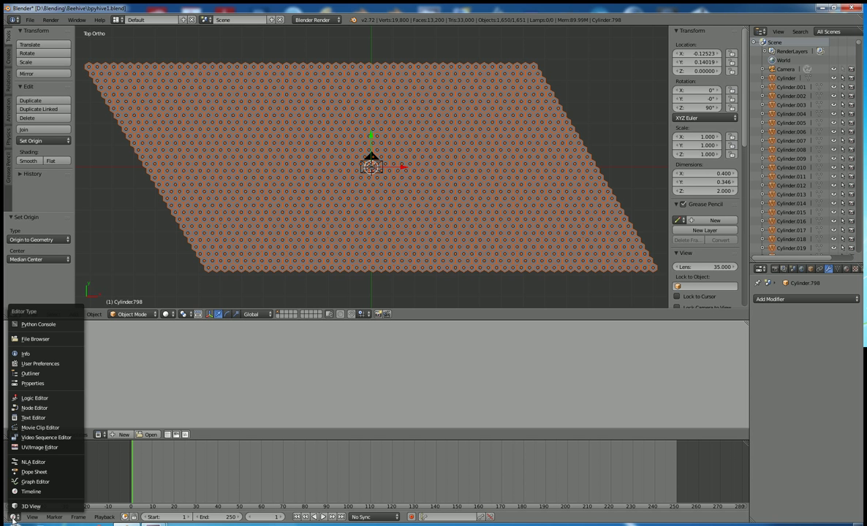
left_click(45, 324)
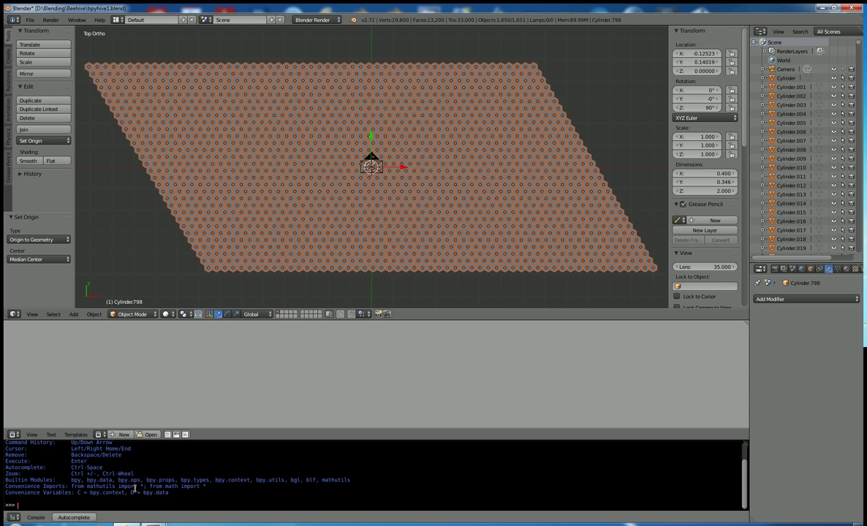
type("10+10")
key("Return")
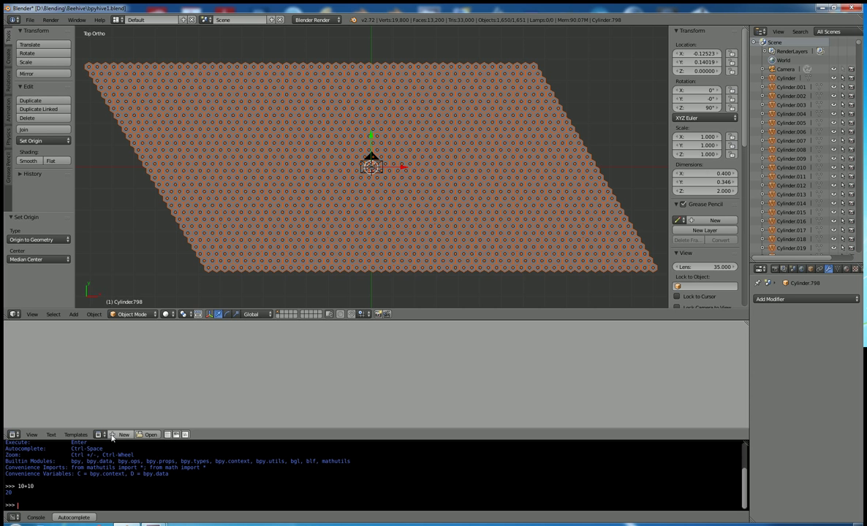
- Write a new highlighted, line-numbered script importing bpy and random that adds random() * 2 to each selected object's Z location
left_click(118, 435)
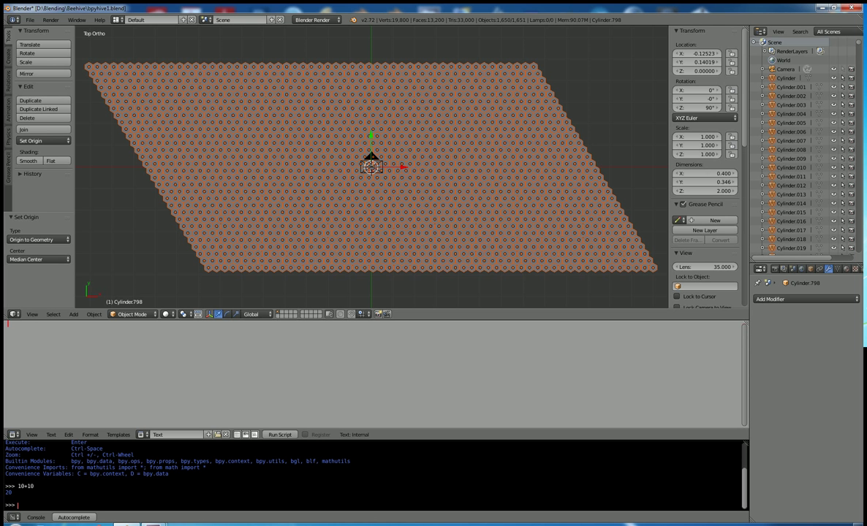
type("import bpy from random import *  for ob in bpy.context.selected_objects:     ob.location.z = ob.location.z + random() * 2")
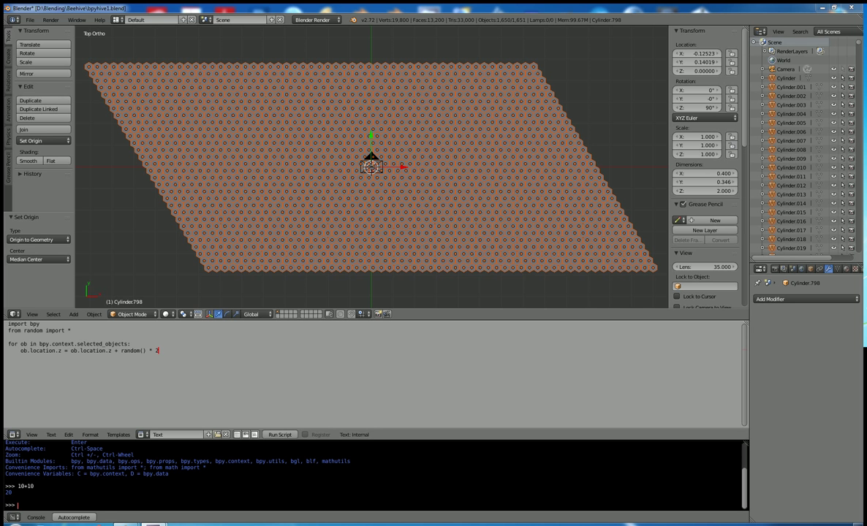
left_click(253, 437)
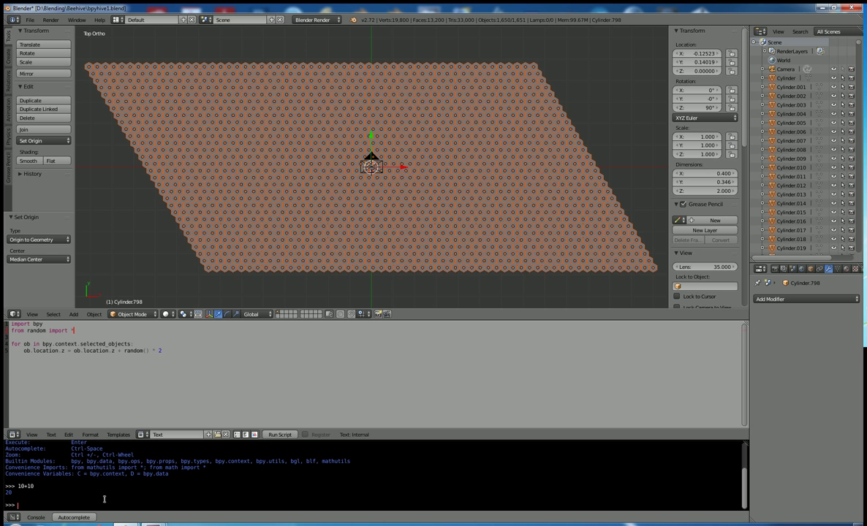
- Run "from random import *" in the Python Console and evaluate random() once
type("imp")
key("BackSpace")
key("BackSpace")
key("BackSpace")
type("from random import *")
key("Return")
type("ran")
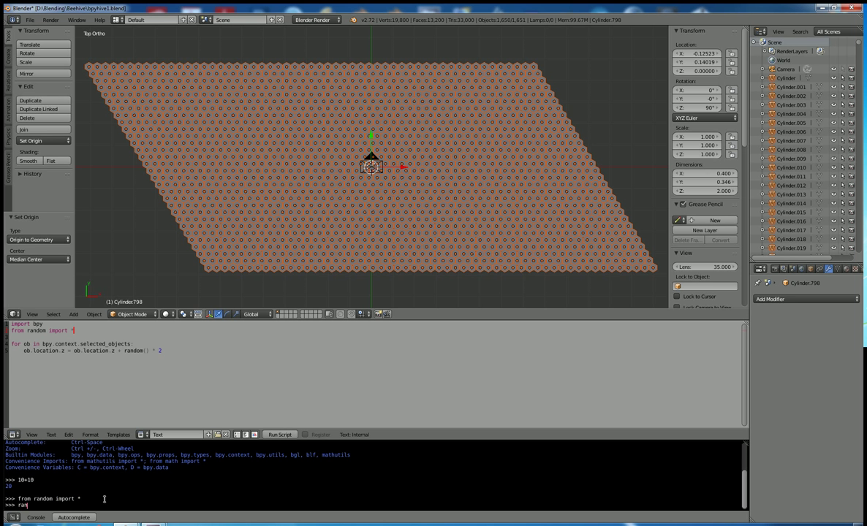
type("dom()")
key("Return")
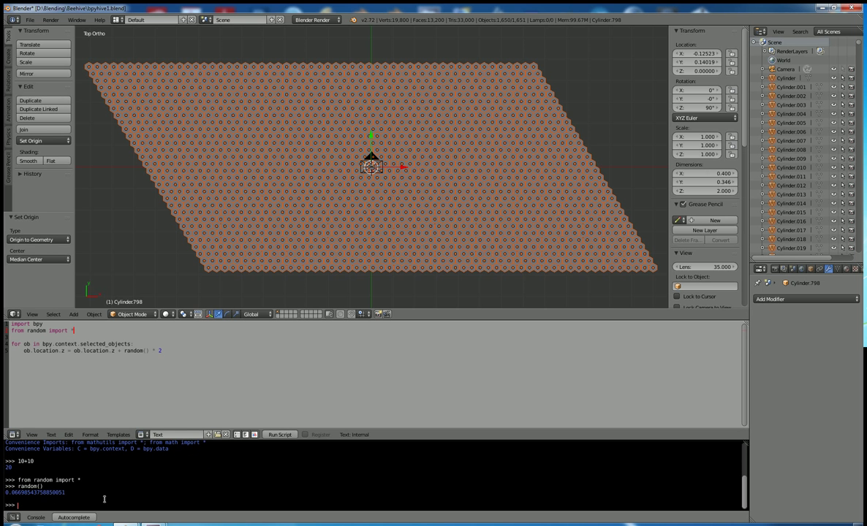
- Evaluate random() three more times in the Python Console to compare the generated values
key("Up")
key("Return")
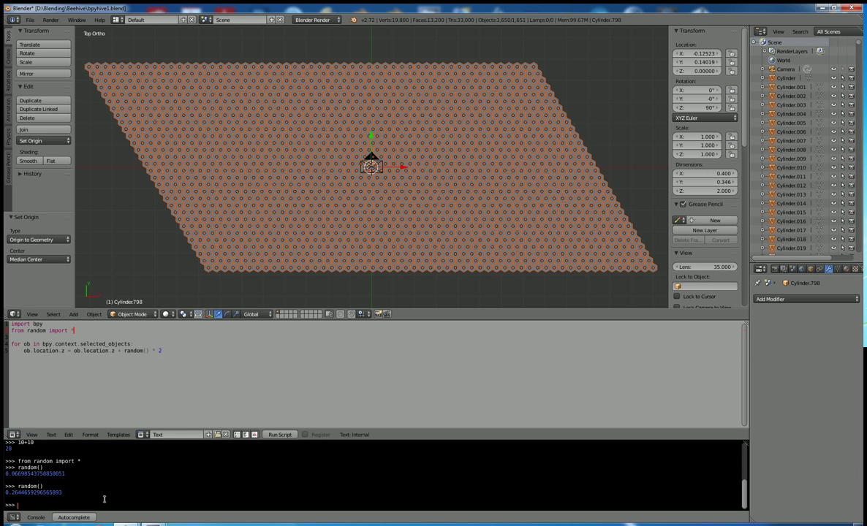
key("Up")
key("Return")
key("Up")
key("Return")
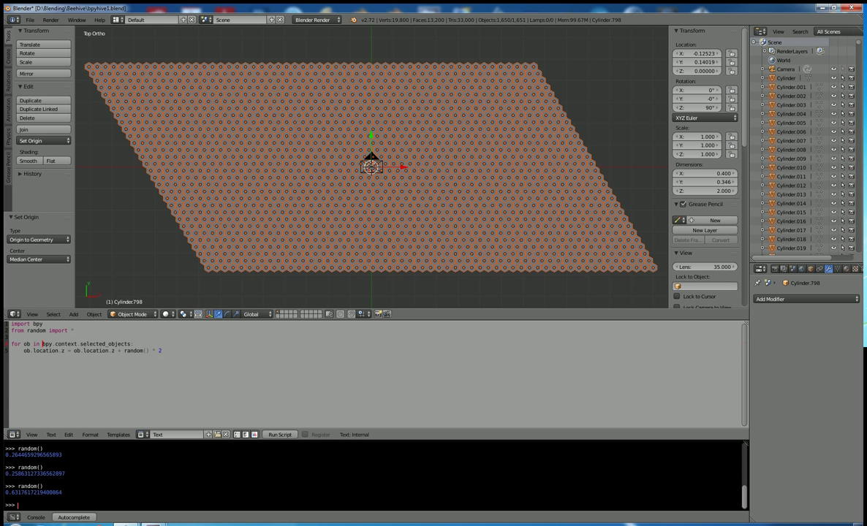
- Evaluate bpy.context.selected_objects from the script in the Python Console and examine the returned list of cylinders
left_click_drag(42, 344, 131, 343)
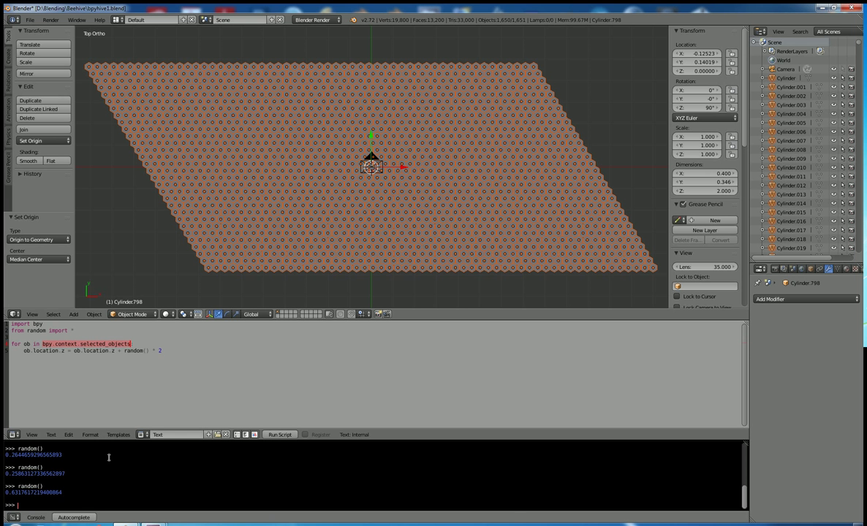
type("bpy.context.selected_objects")
key("Return")
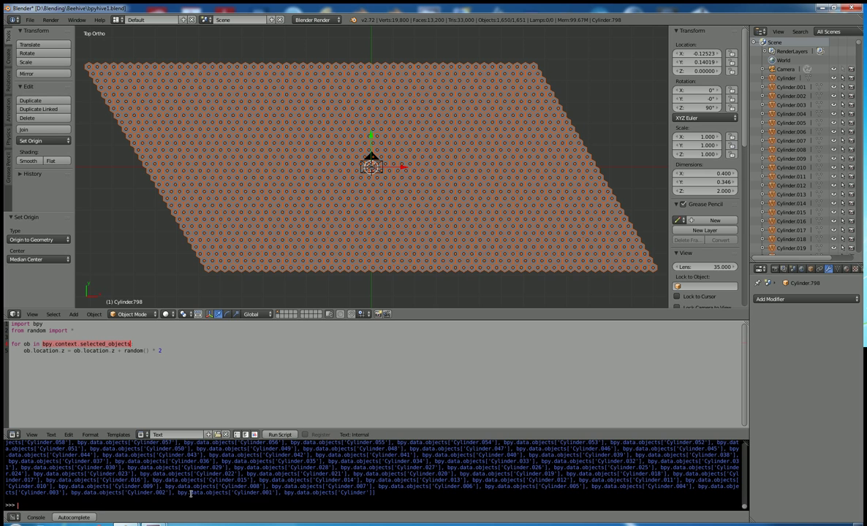
scroll(216, 480, "up", 2)
scroll(216, 480, "up", 2)
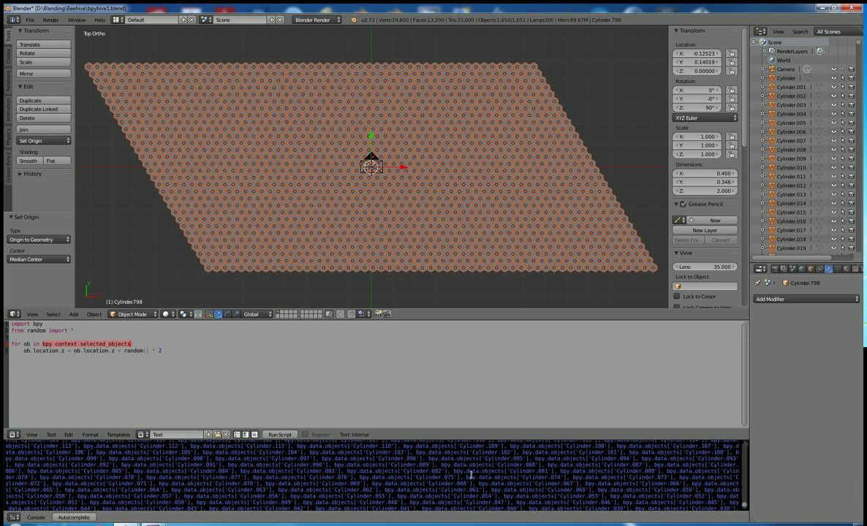
scroll(534, 483, "up", 10)
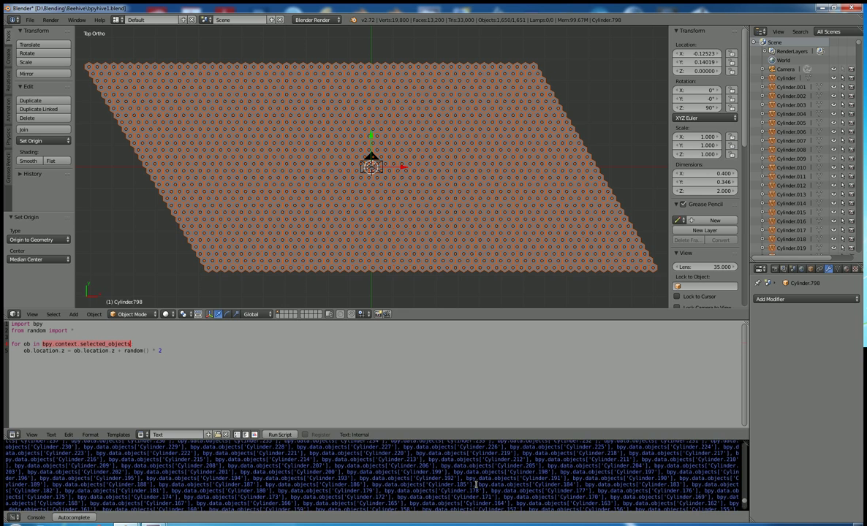
scroll(476, 485, "up", 20)
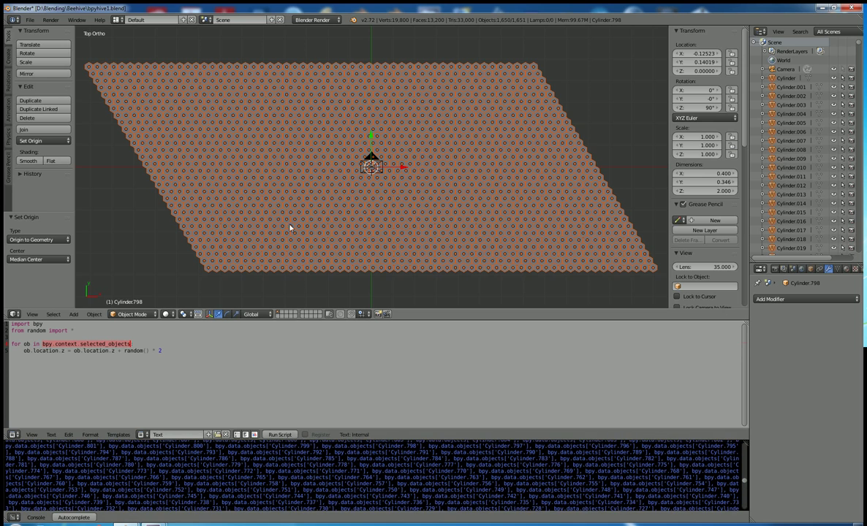
key("ctrl+a")
key("Delete")
key("ctrl+z")
key("ctrl+z")
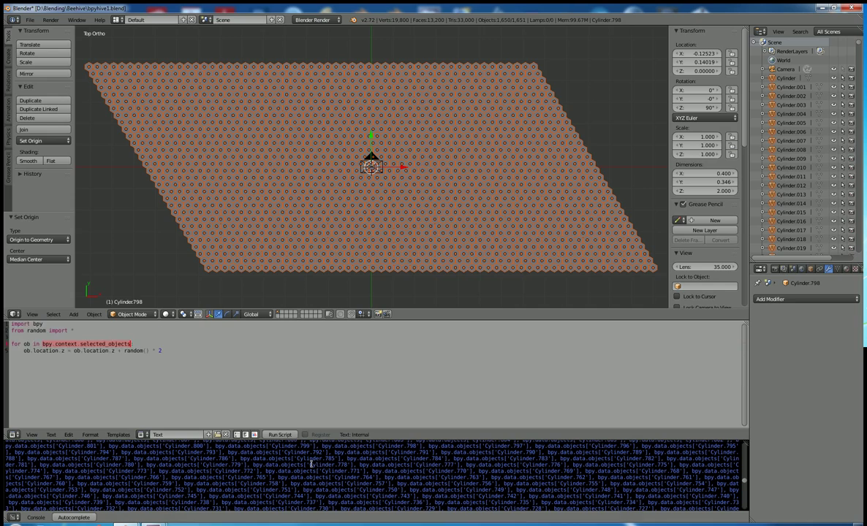
scroll(314, 468, "down", 15)
scroll(314, 468, "down", 20)
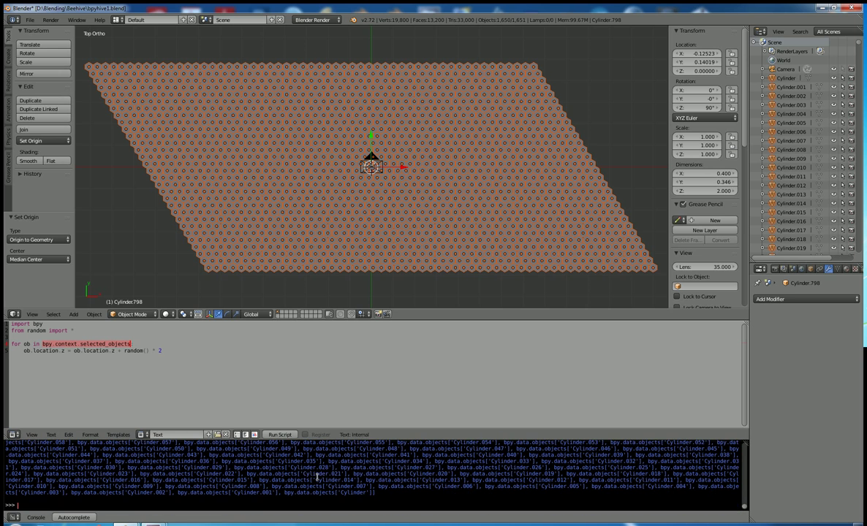
- Edit the script's loop so each selected object's Z location is set to random() * 1.8
left_click(60, 343)
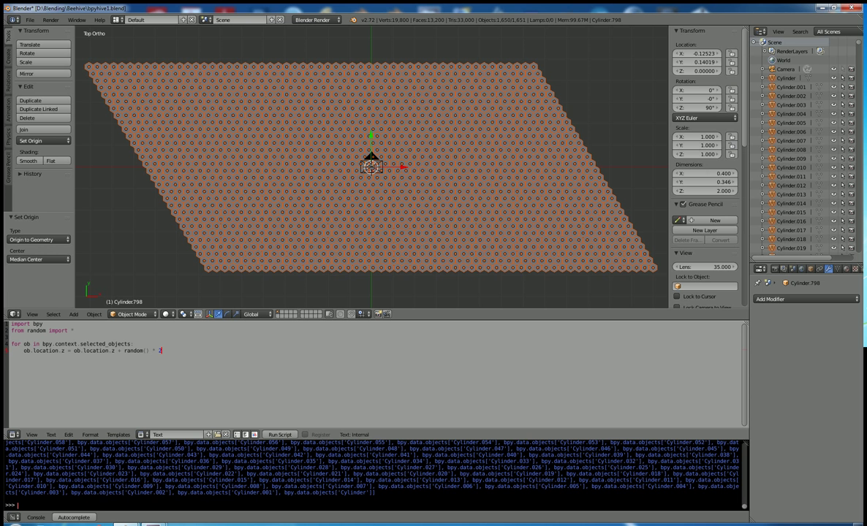
key("BackSpace")
type("1.0")
left_click_drag(75, 350, 113, 352)
key("BackSpace")
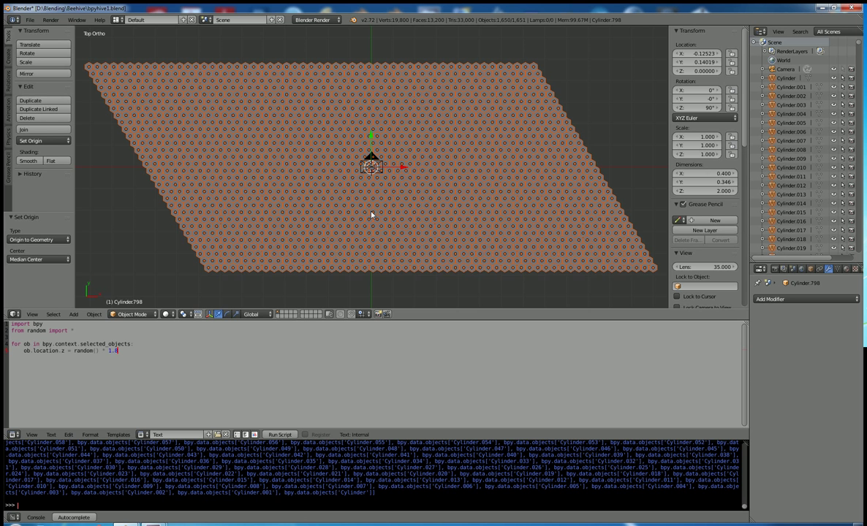
- Save the file as bpyhive2.blend in the Beehive folder, replacing the existing file
key("KP_0")
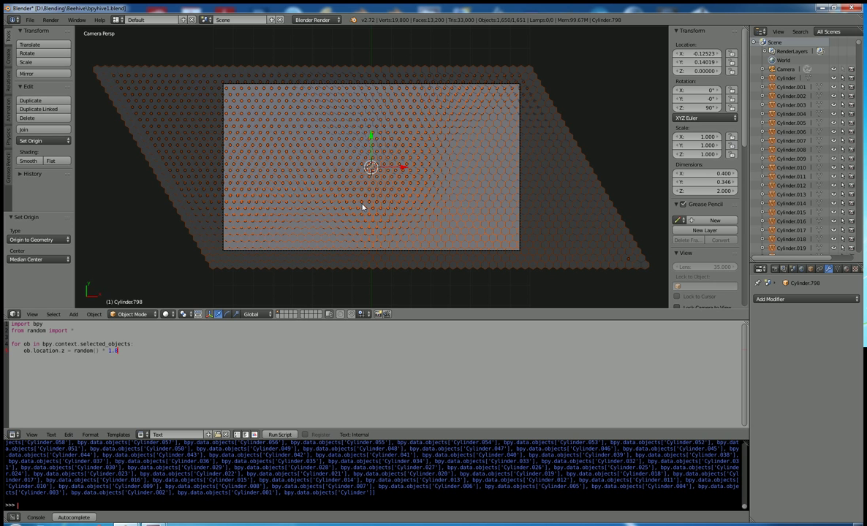
left_click(30, 20)
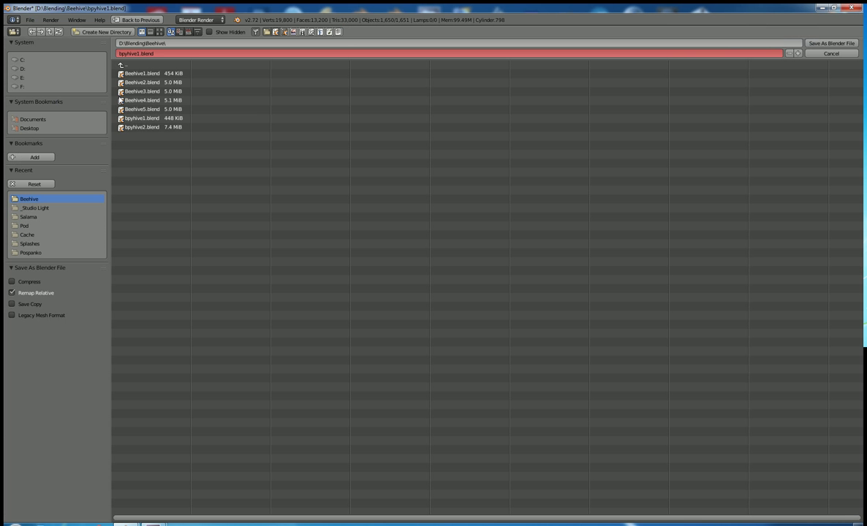
left_click(153, 127)
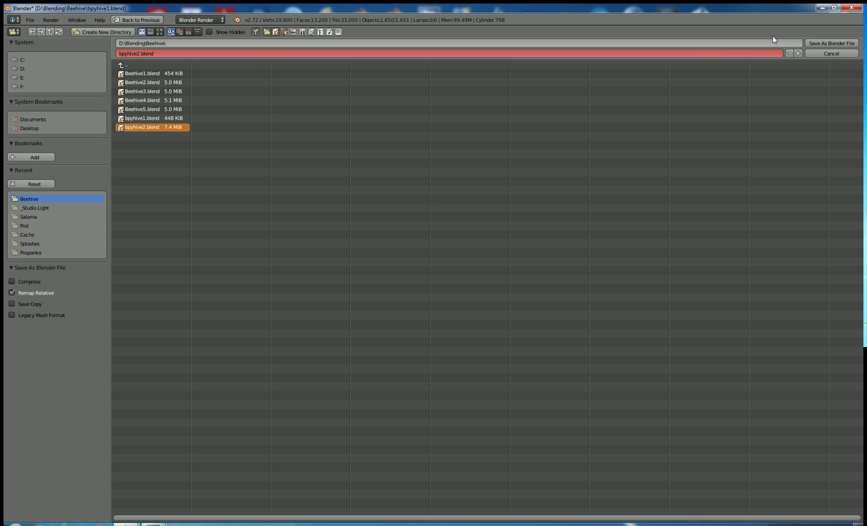
left_click(814, 43)
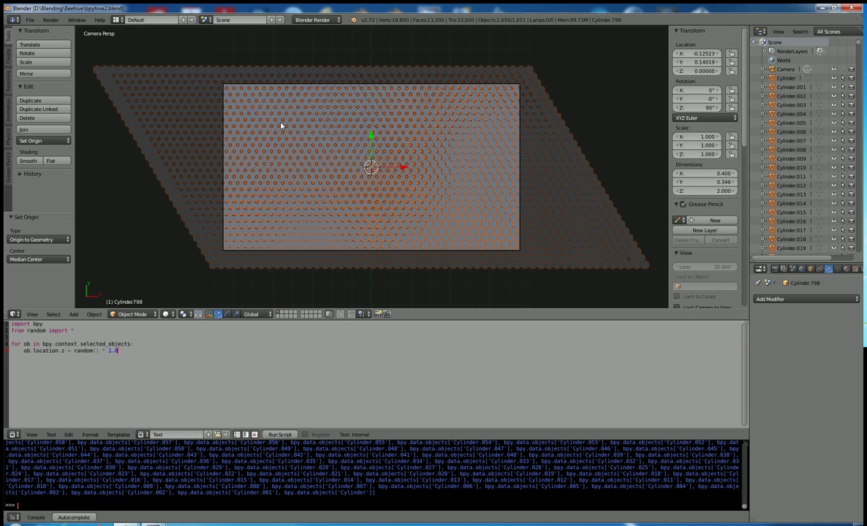
- Delete the slanted group of columns that extends beyond the left side of the camera frame, leaving a small margin
key("a")
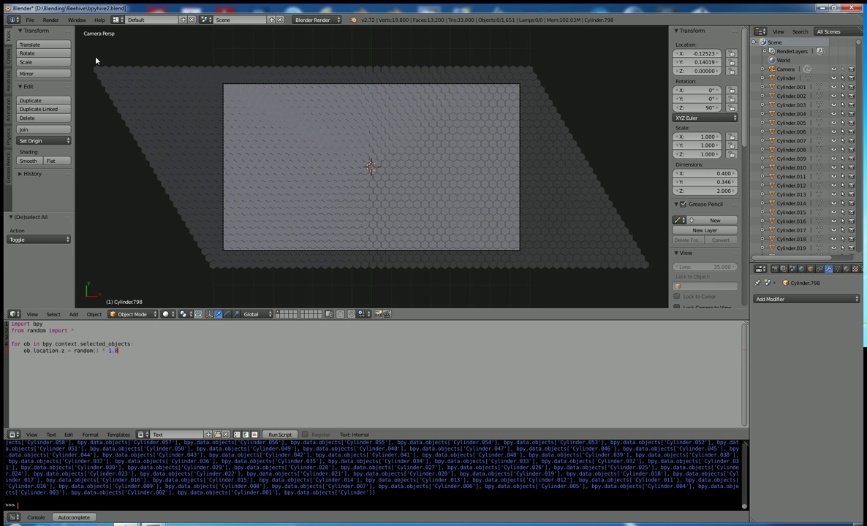
key("b")
left_click_drag(86, 53, 192, 265)
key("Escape")
key("b")
left_click_drag(88, 55, 194, 288)
key("x")
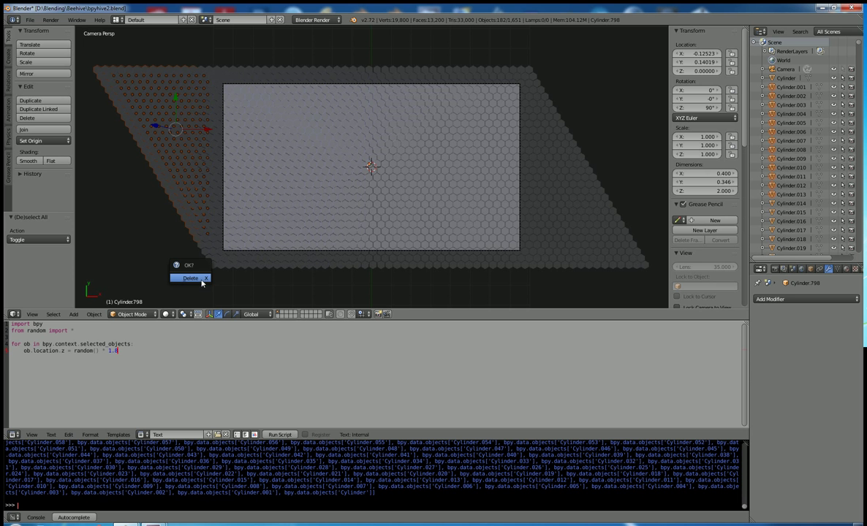
left_click(190, 279)
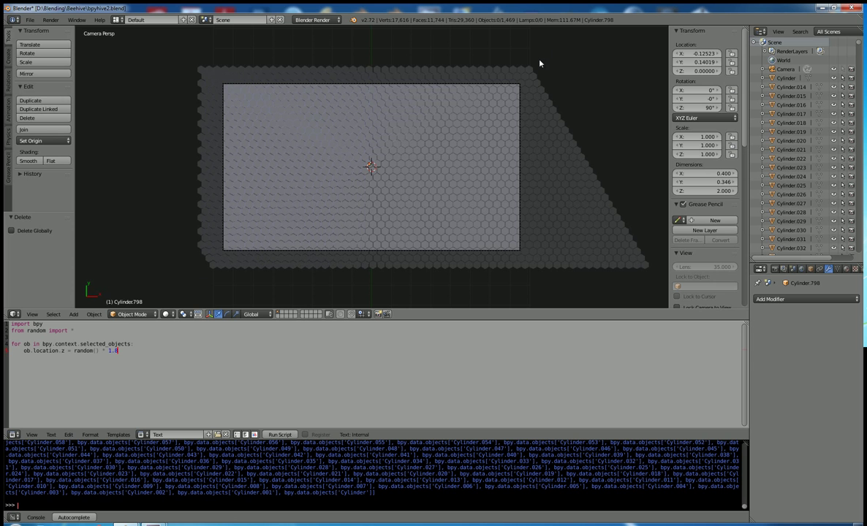
- Delete the slanted group of columns that extends beyond the right side of the camera frame, leaving a small margin
key("b")
left_click_drag(540, 59, 648, 269)
key("x")
left_click(625, 262)
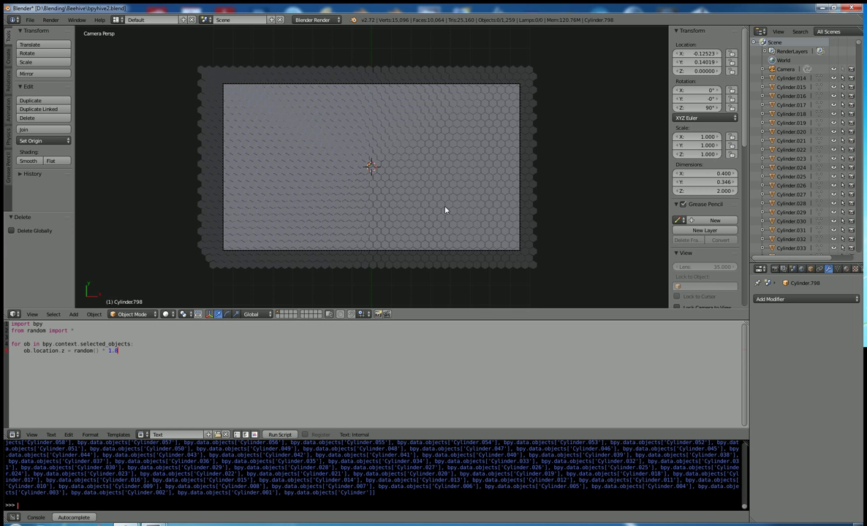
- Select all remaining columns and run the script to randomize their heights
key("a")
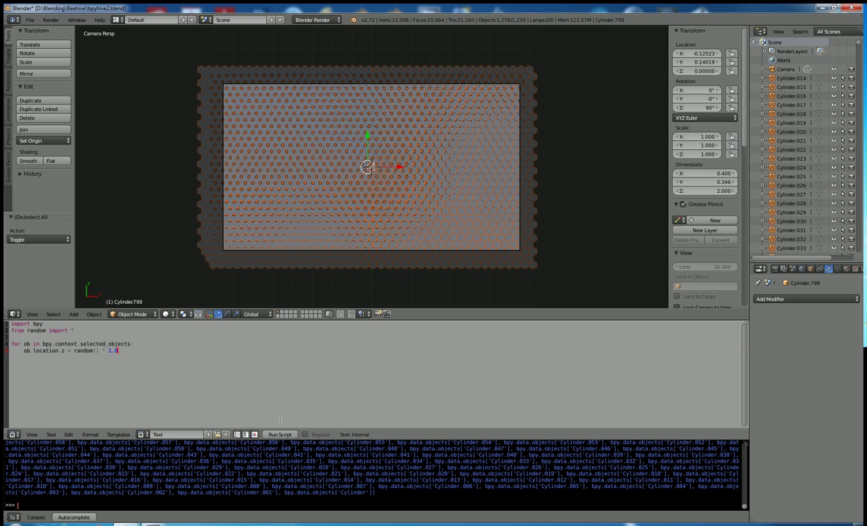
left_click(280, 435)
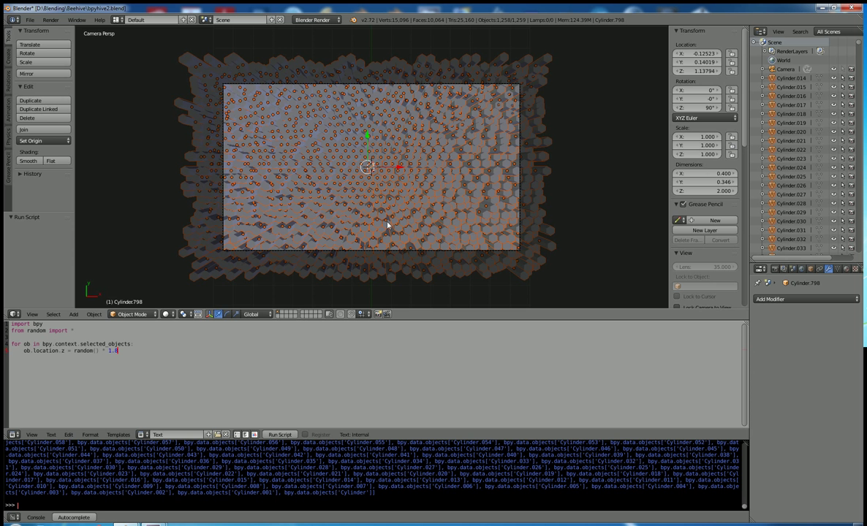
- Examine the randomized columns from an angled view by selecting individual ones across the field to check that they are separate objects
middle_click_drag(392, 267, 421, 218)
right_click(410, 192)
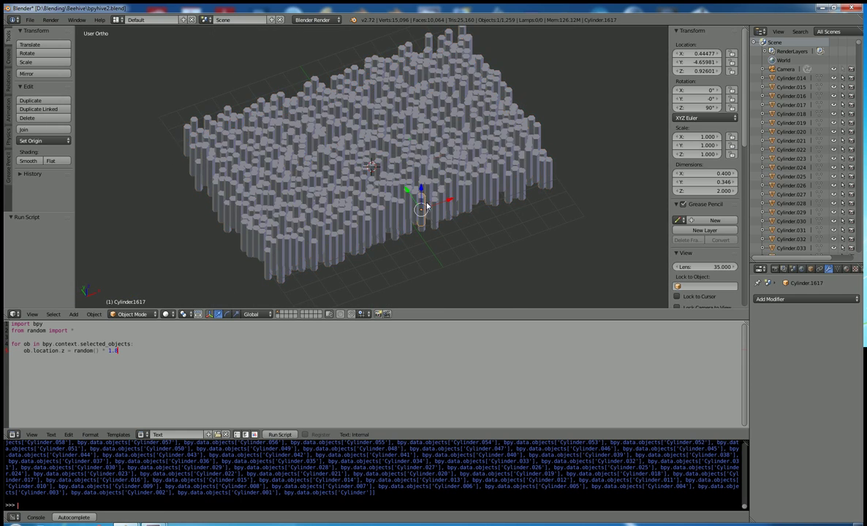
right_click(344, 136)
right_click(294, 159)
right_click(299, 206)
right_click(416, 143)
right_click(382, 97)
right_click(316, 137)
right_click(281, 162)
right_click(252, 146)
right_click(364, 99)
right_click(428, 91)
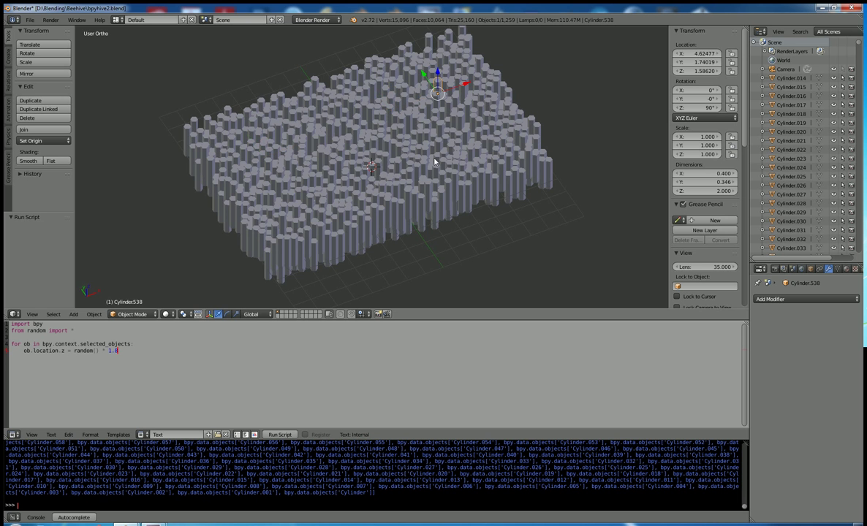
- Switch the render engine to Cycles Render
key("KP_0")
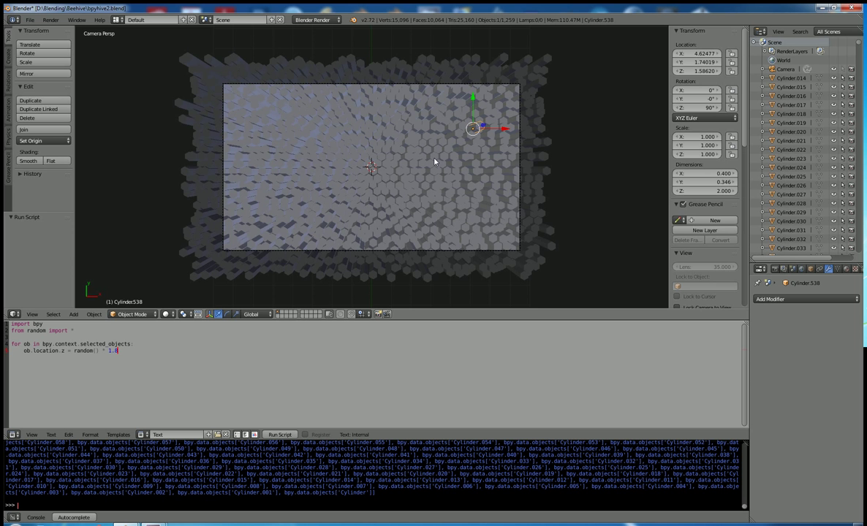
left_click(316, 19)
left_click(313, 50)
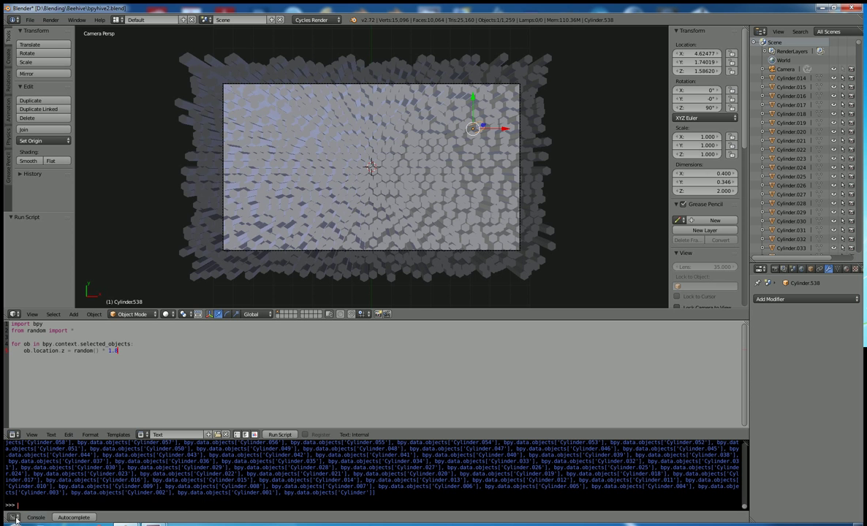
- Merge the text editor and Python Console areas into one and display the Node Editor there
right_click(68, 438)
left_click(51, 448)
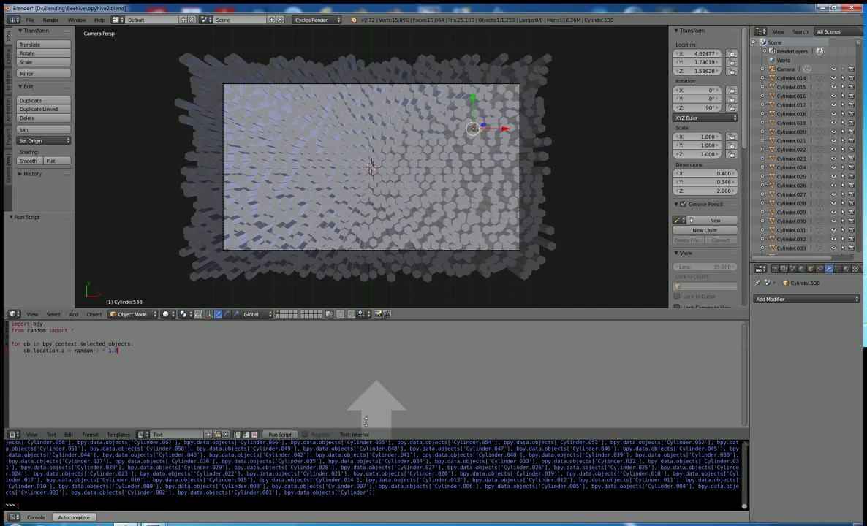
left_click(367, 484)
left_click(9, 517)
left_click(34, 409)
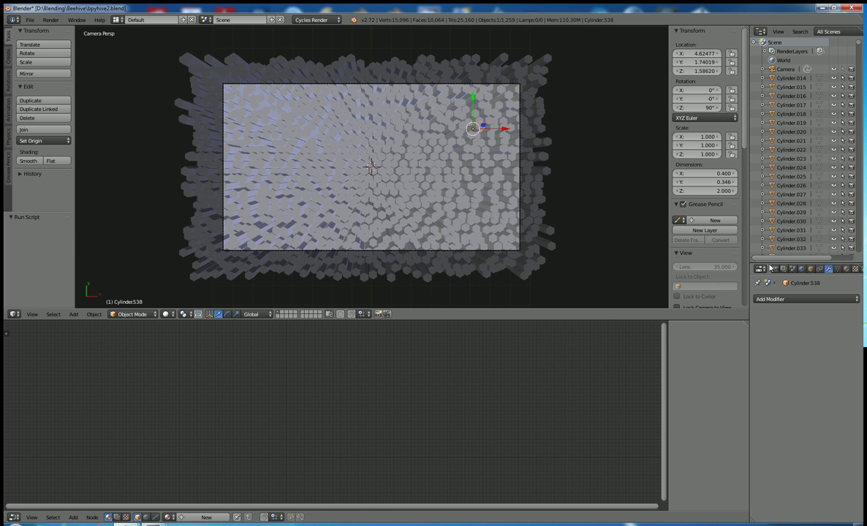
- Enlarge the properties area, enable nodes for the World surface and set its background color to an Environment Texture
left_click_drag(770, 260, 767, 155)
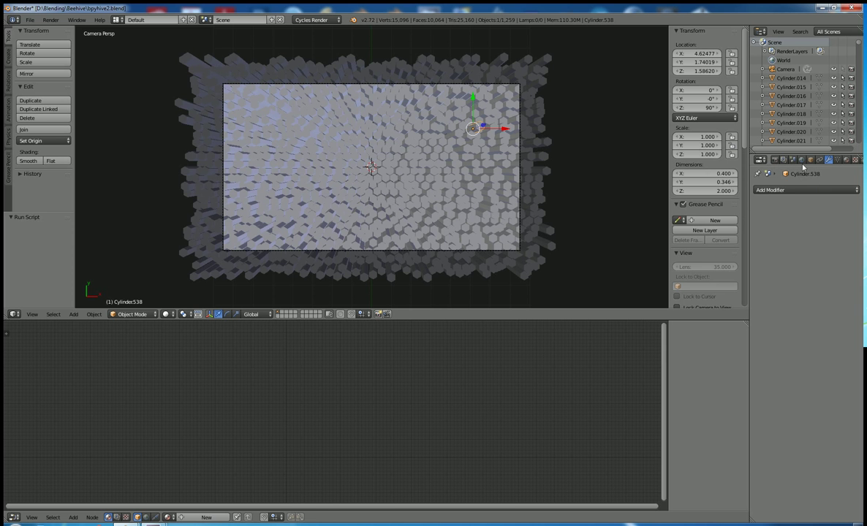
left_click(792, 190)
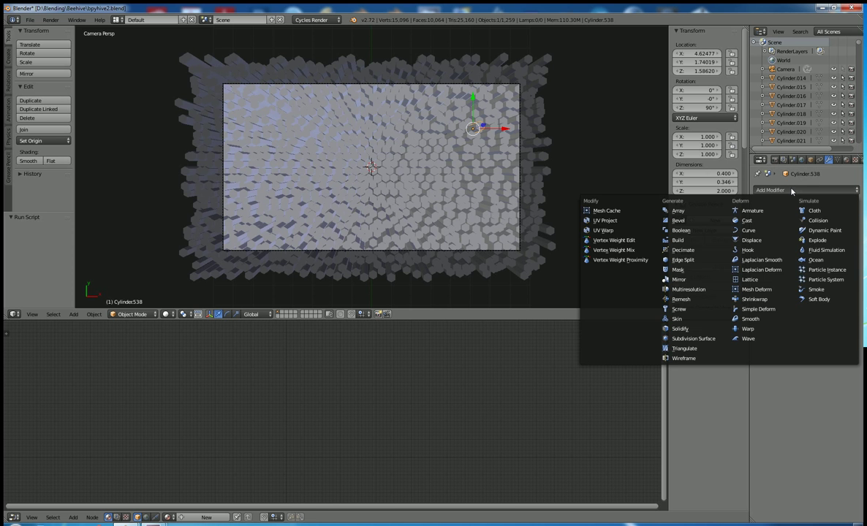
left_click(802, 159)
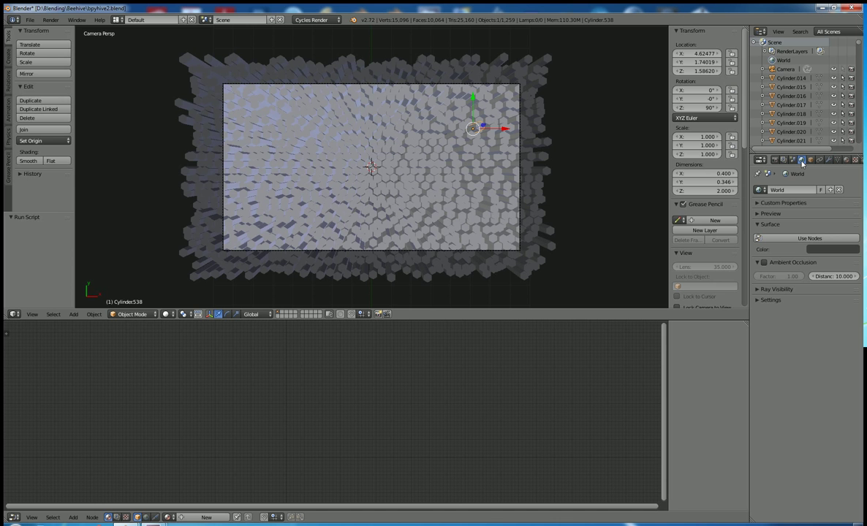
left_click(802, 237)
left_click(855, 254)
left_click(682, 145)
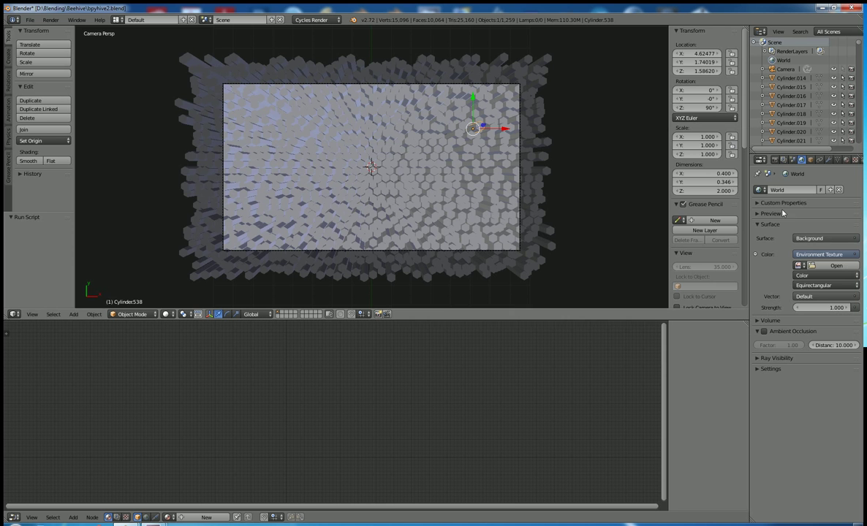
- Load Photo-studio-with-umbrella.hdr from the _Studio Light folder as the World's environment texture
left_click(827, 266)
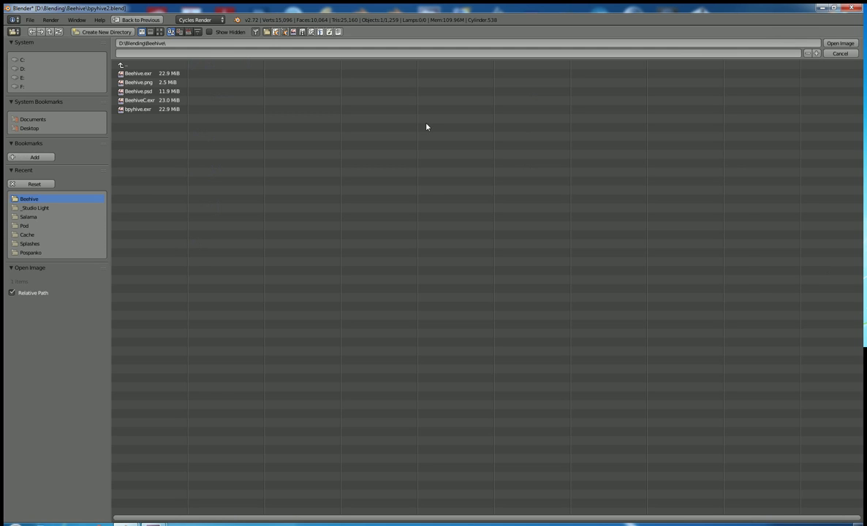
left_click(136, 66)
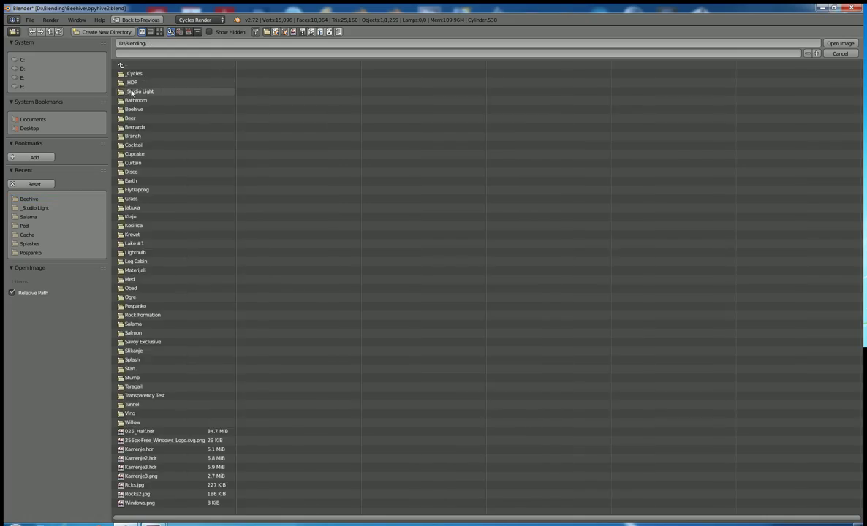
left_click(132, 91)
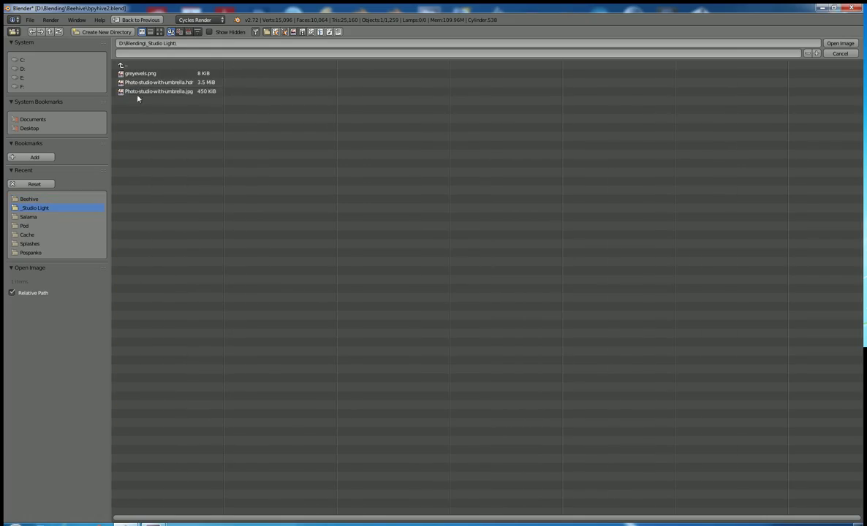
left_click(136, 83)
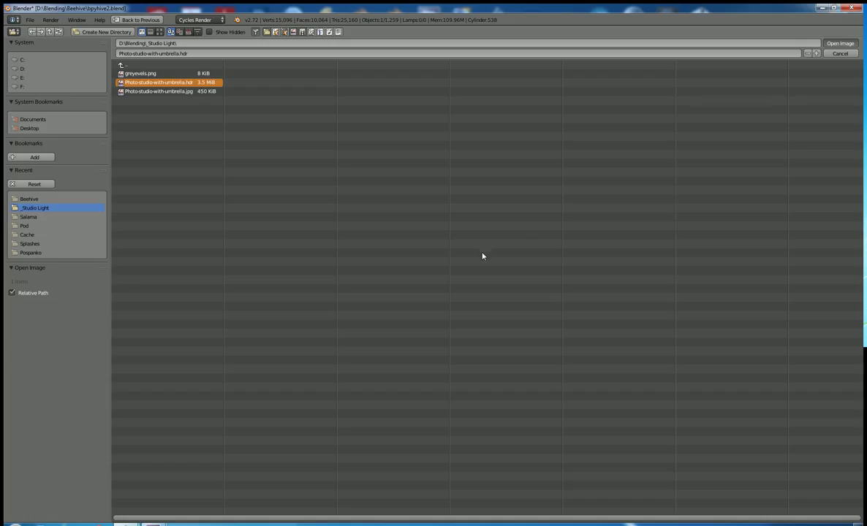
key("Return")
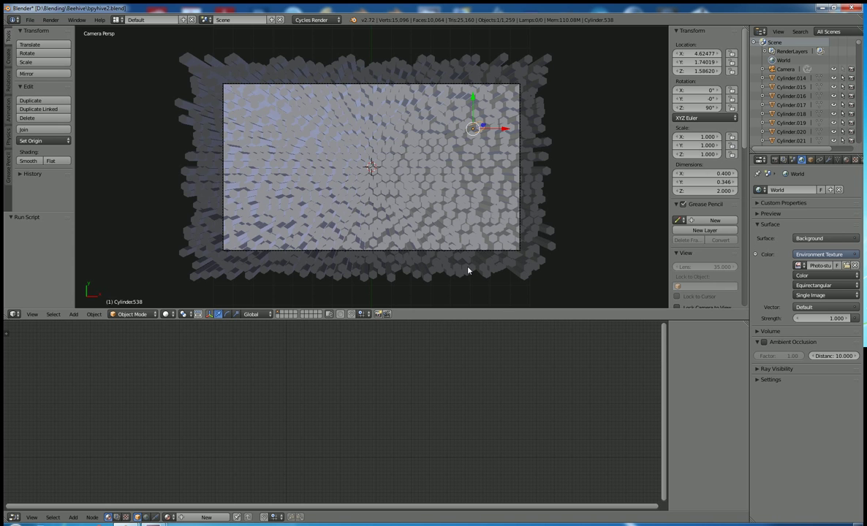
- Change the Node Editor area to an image editor and display the whole Photo-studio-with-umbrella image in it
left_click(16, 517)
left_click(35, 415)
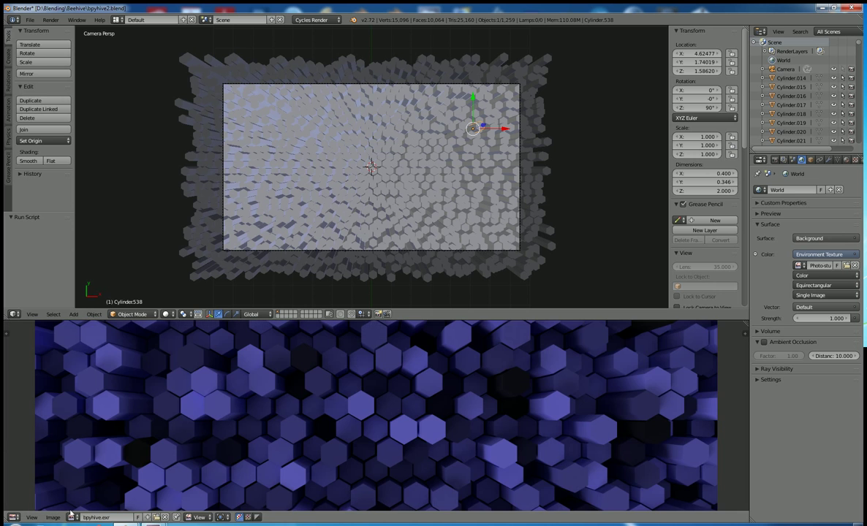
left_click(73, 518)
left_click(114, 429)
scroll(291, 396, "down", 5)
scroll(292, 397, "up", 1)
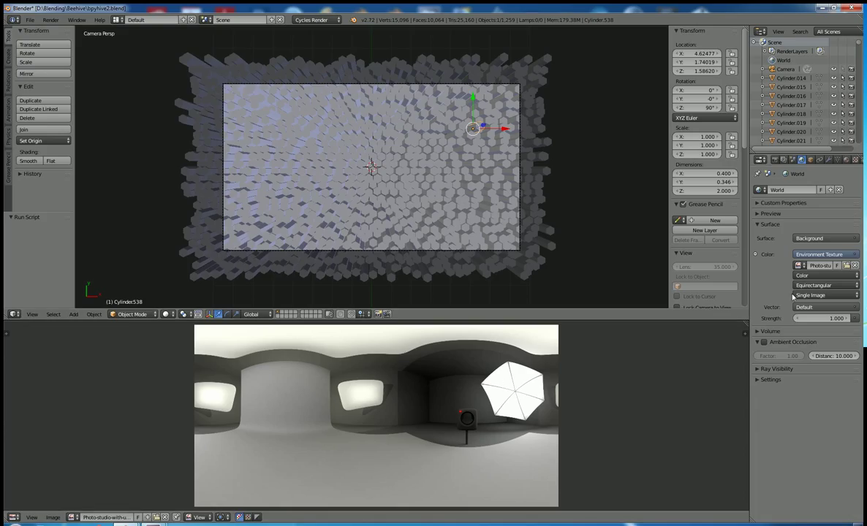
- Enable Multiple Importance sampling for the World with a map resolution of 1024 and set the background strength to 1.3
left_click(764, 370)
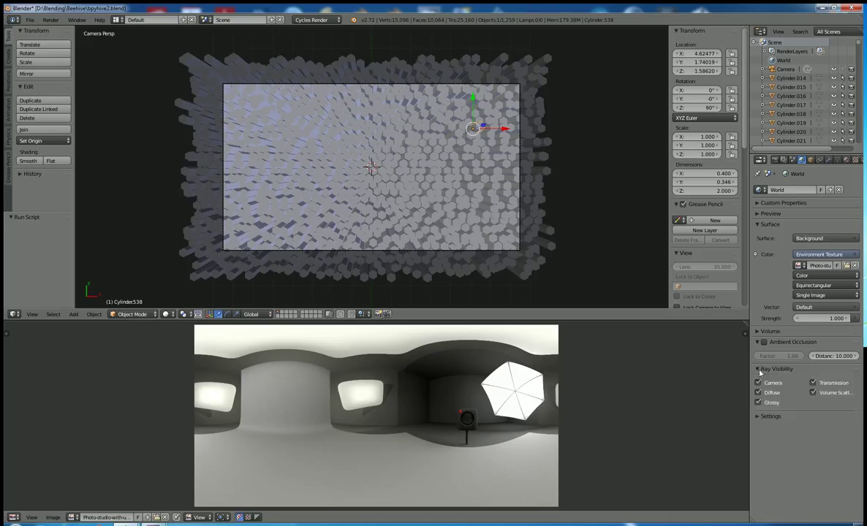
left_click(761, 369)
left_click(764, 380)
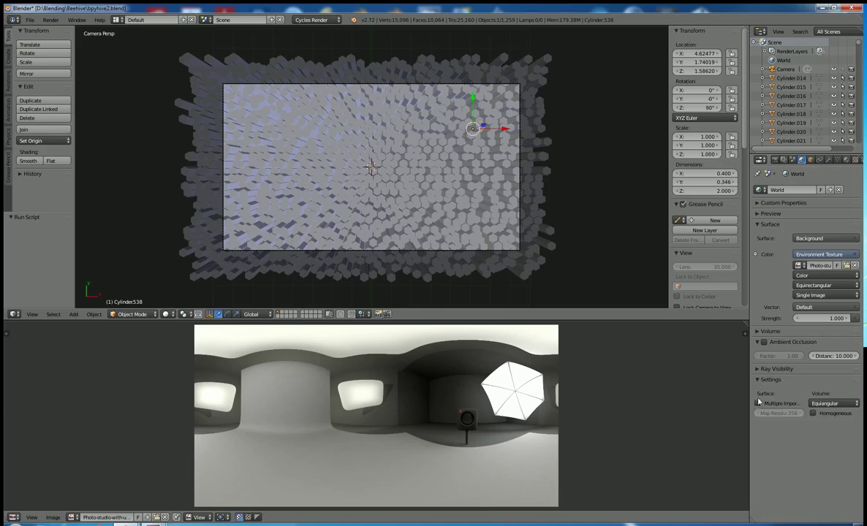
left_click(758, 403)
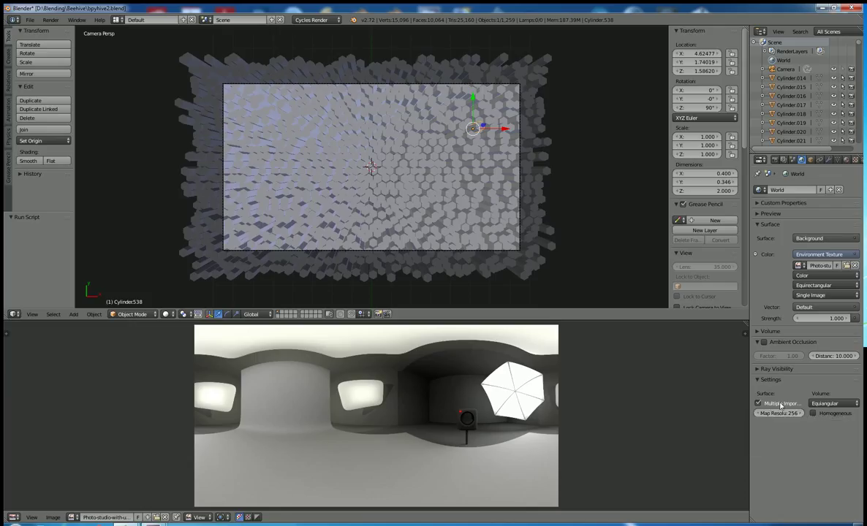
left_click(779, 413)
type("1024")
key("Return")
left_click(847, 319)
left_click(849, 320)
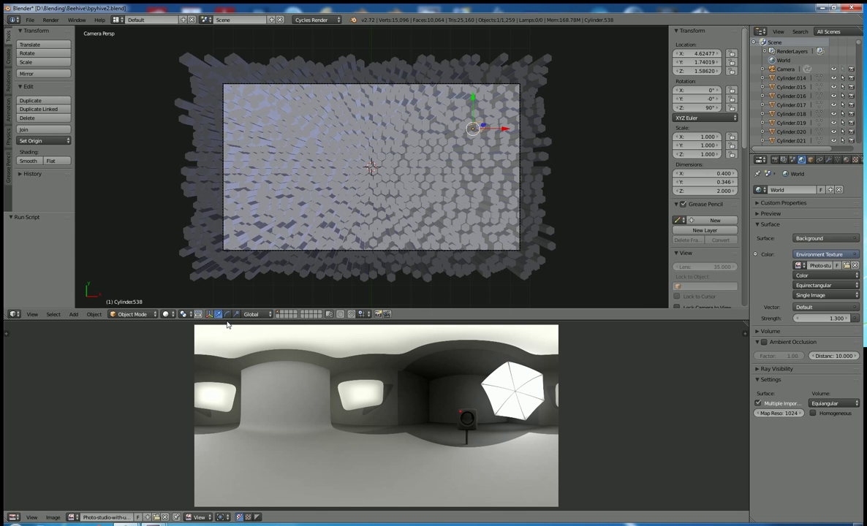
- Enlarge the image editor area, save the blend file and display the 3D view in Rendered shading
left_click_drag(223, 320, 168, 250)
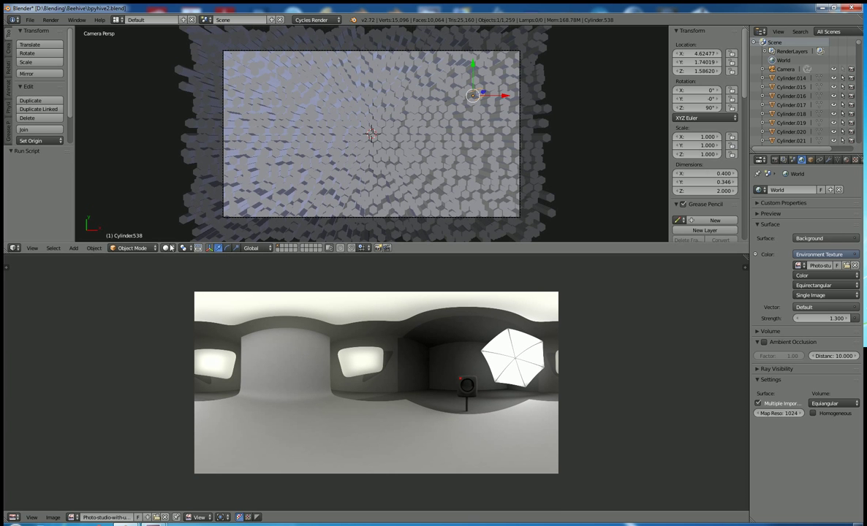
left_click(29, 20)
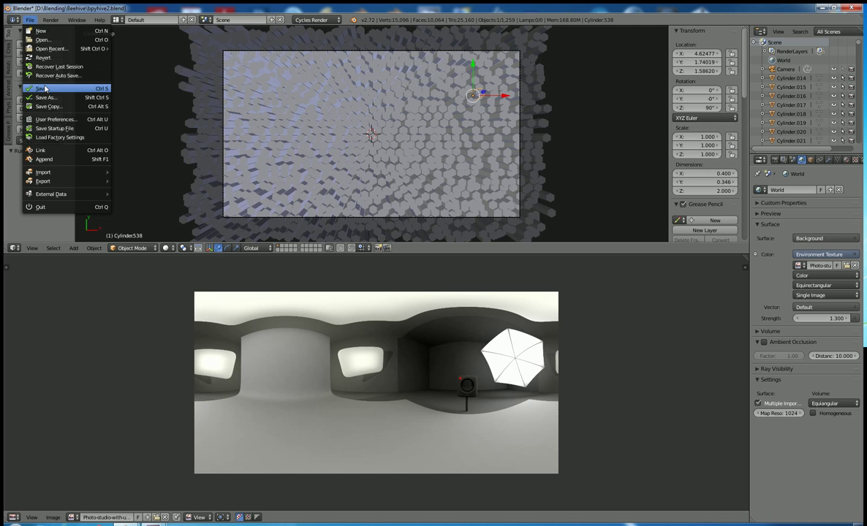
left_click(167, 248)
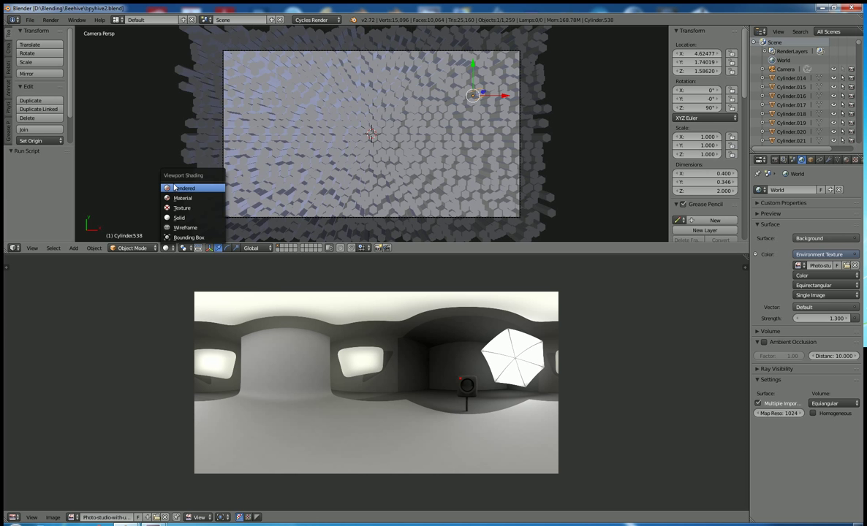
left_click(179, 188)
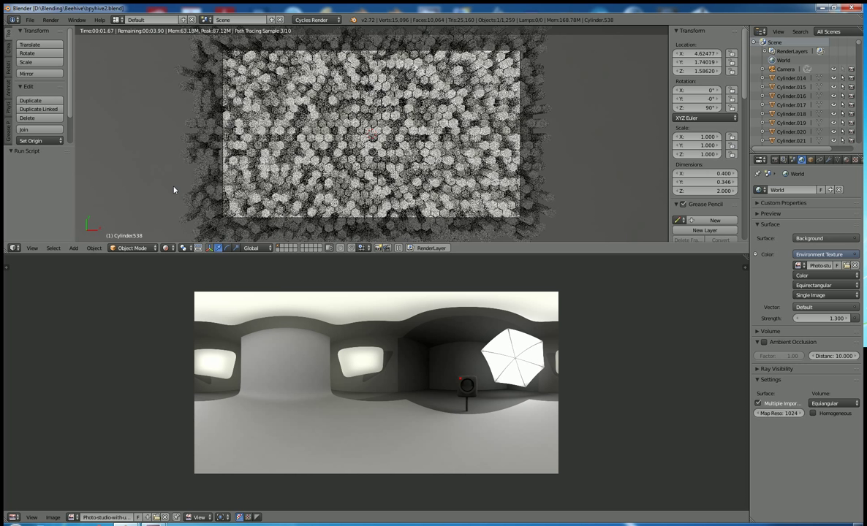
- Change the image editor to a Node Editor and give a column near the field's center a new material named Random
left_click(14, 516)
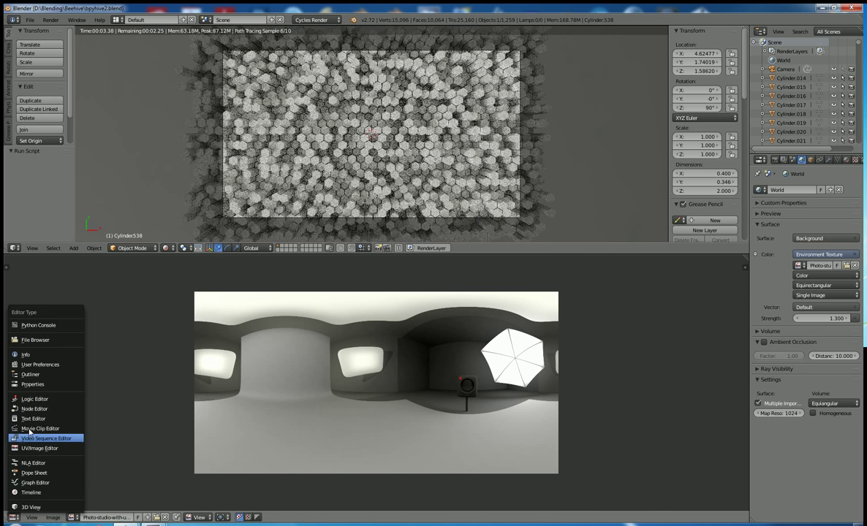
left_click(35, 409)
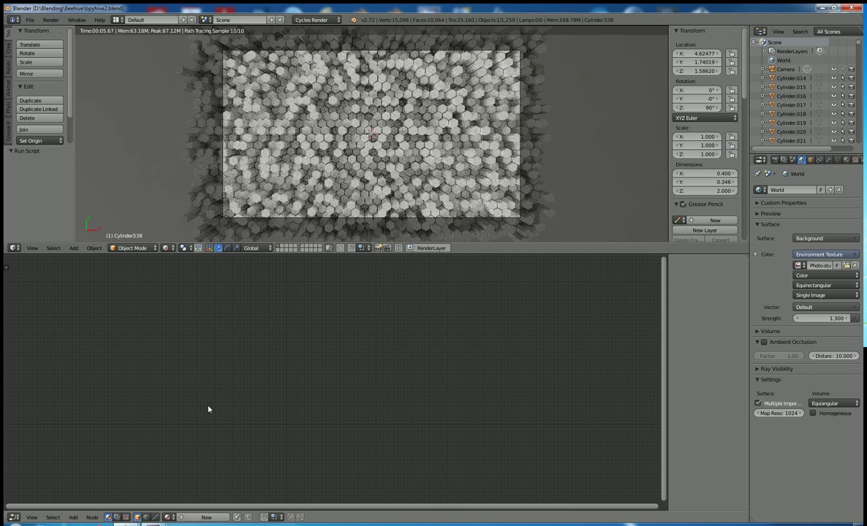
right_click(424, 134)
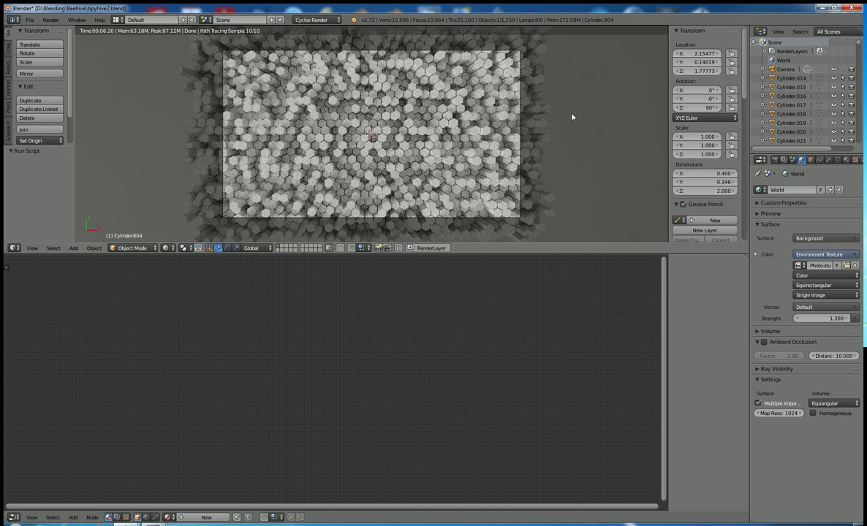
left_click(846, 159)
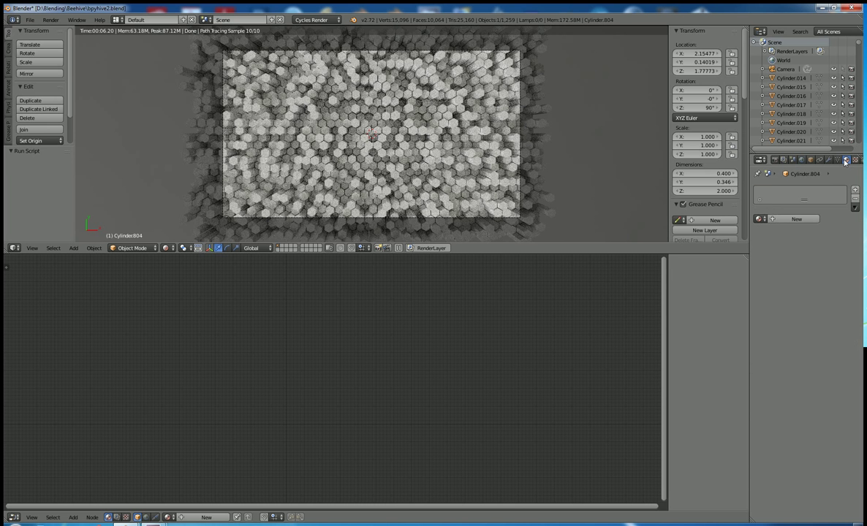
left_click(789, 219)
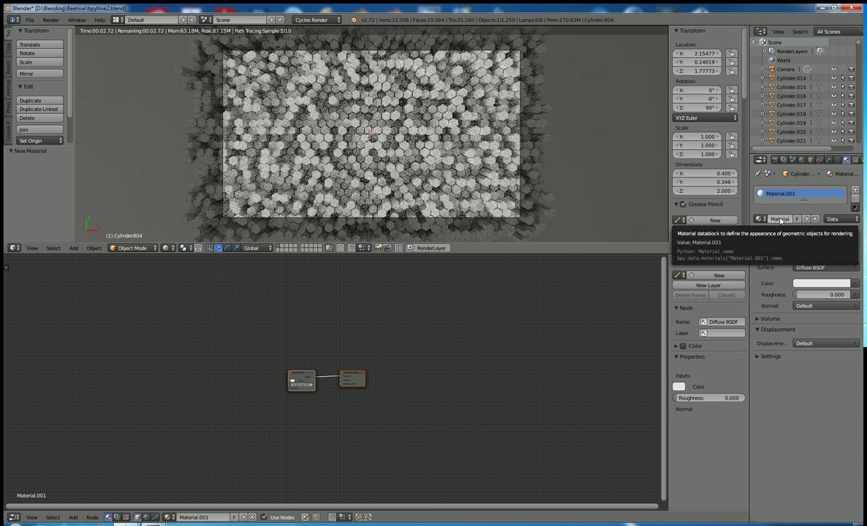
left_click(785, 219)
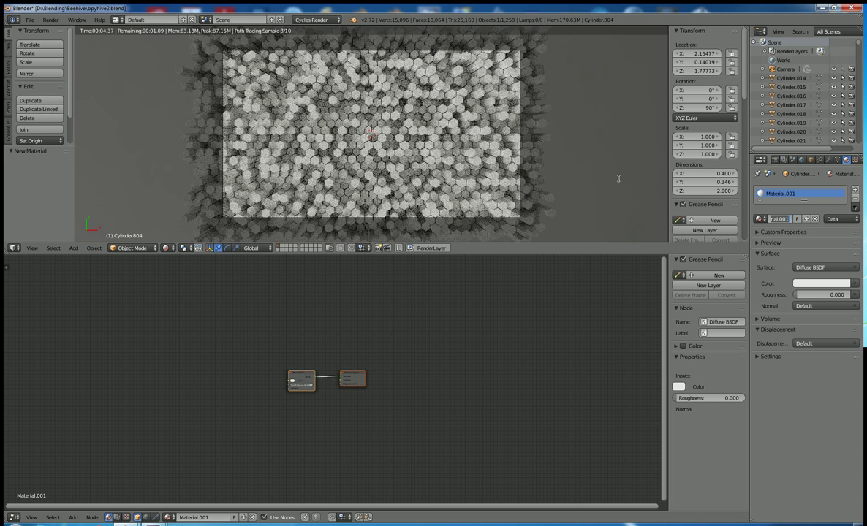
type("Random")
key("Return")
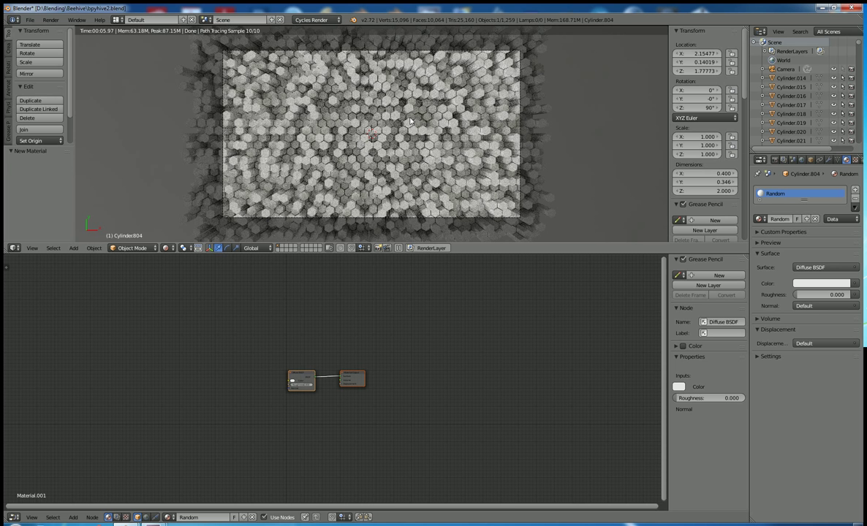
- Return the 3D view to Solid shading, select all columns and link the active column's Random material to them
left_click(166, 248)
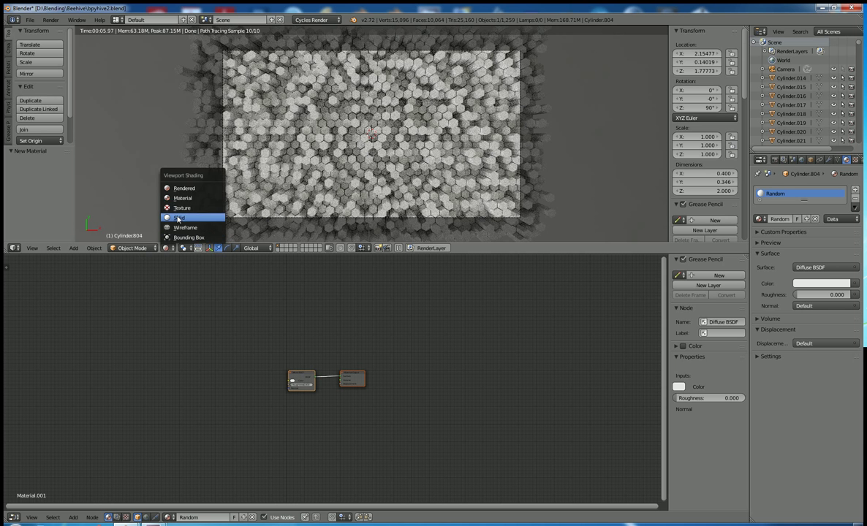
left_click(175, 218)
key("a")
key("a")
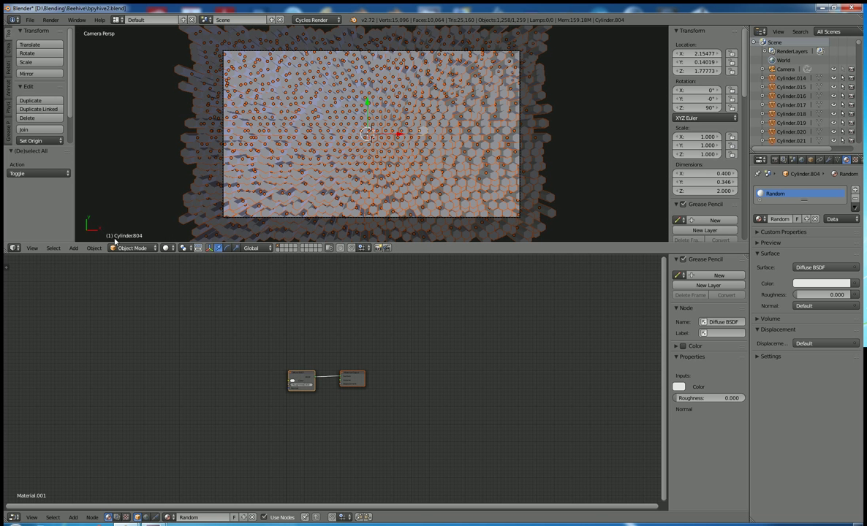
left_click(93, 247)
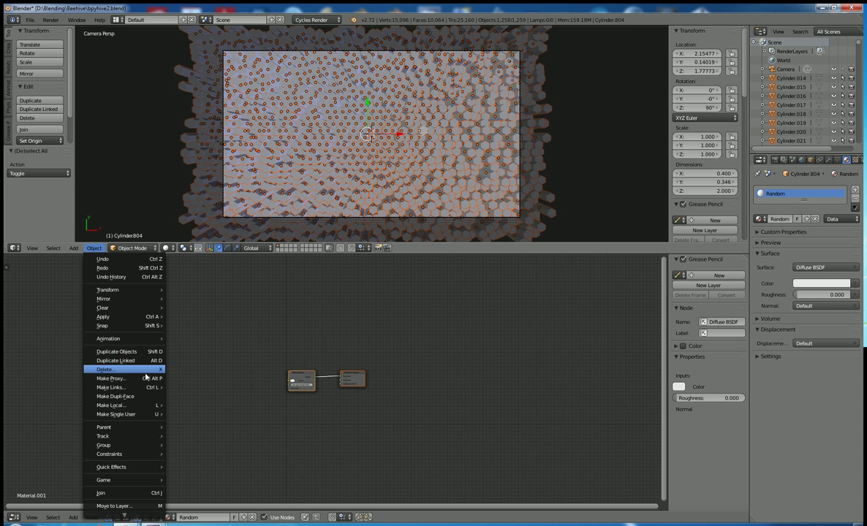
mouse_move(142, 387)
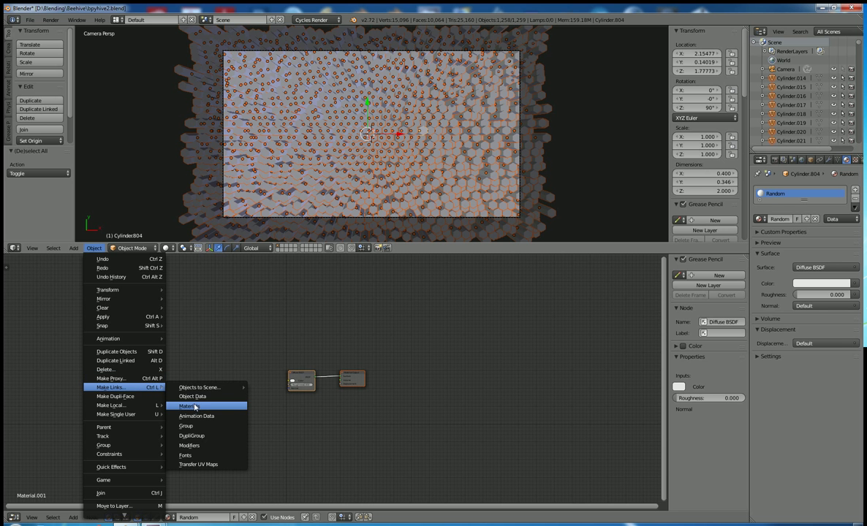
left_click(195, 407)
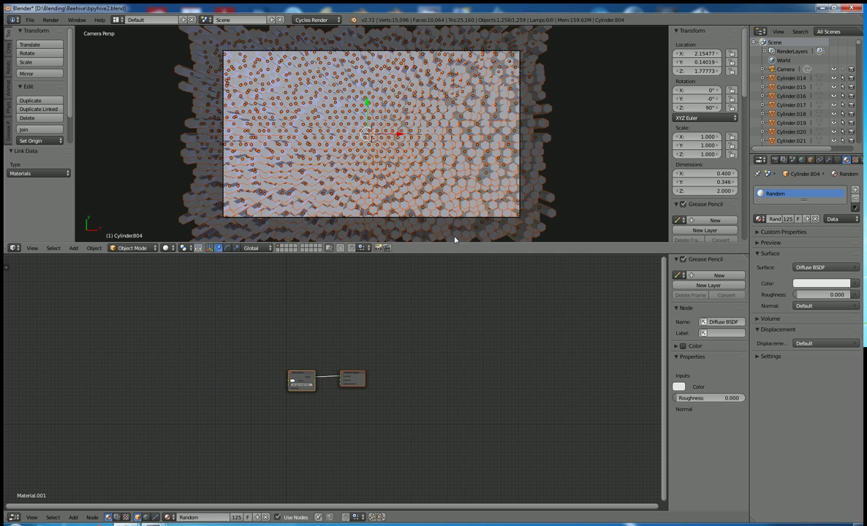
- Select several columns across the field one after another to check their assigned material
right_click(442, 193)
right_click(402, 160)
right_click(291, 110)
right_click(267, 130)
right_click(407, 111)
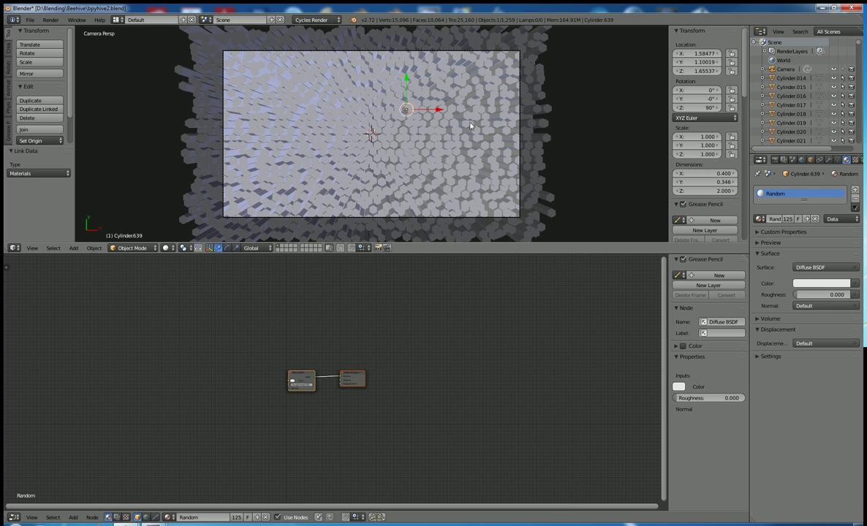
- Adjust the viewport color in the Random material's settings and display the 3D view in Rendered shading
left_click(771, 357)
left_click(779, 379)
left_click_drag(764, 301, 758, 294)
scroll(331, 367, "up", 2)
left_click(290, 377)
left_click(167, 247)
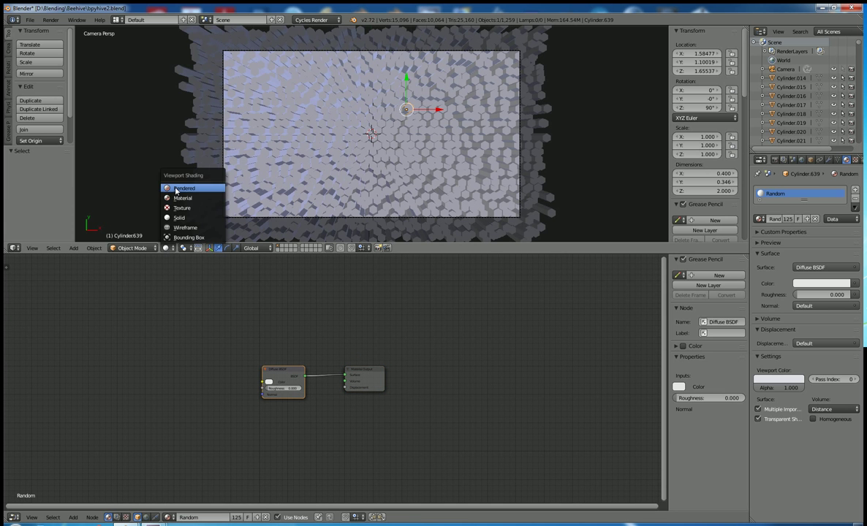
key("Return")
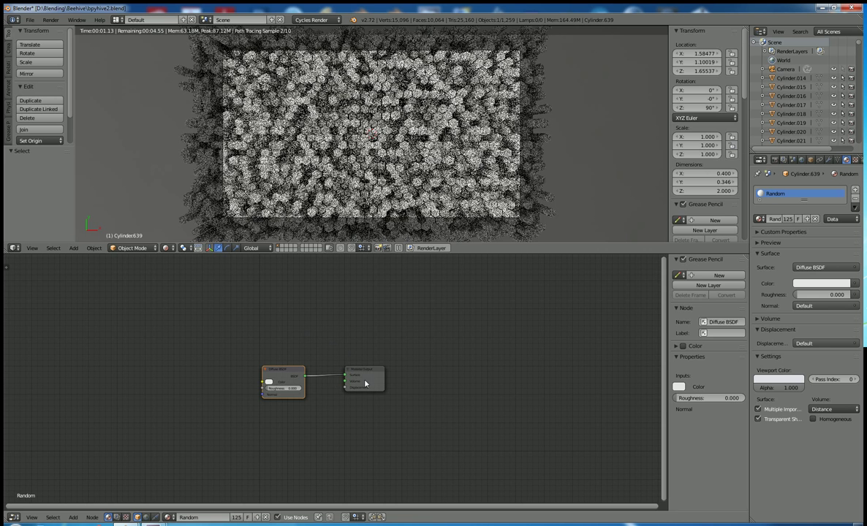
- Move the Diffuse BSDF node away from the Material Output and add a Glossy BSDF node below it
scroll(350, 381, "up", 1)
left_click_drag(297, 396, 253, 356)
key("shift+a")
mouse_move(229, 407)
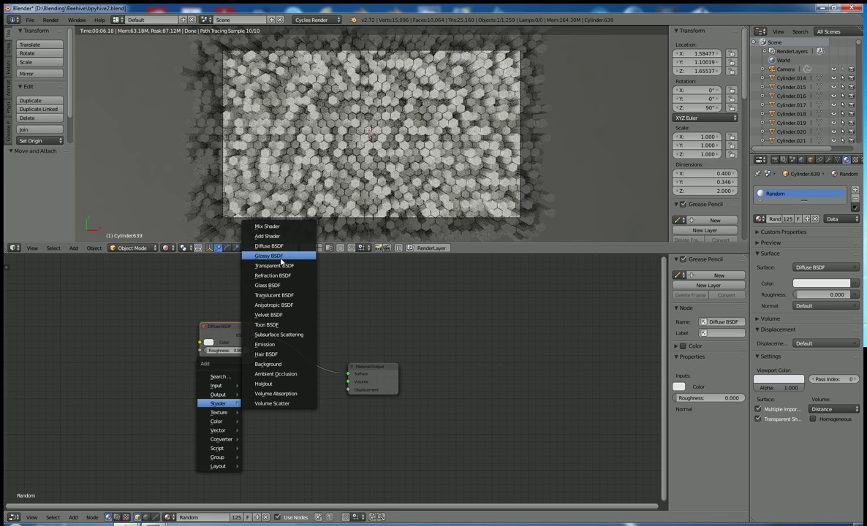
left_click(285, 256)
left_click(199, 368)
- Insert a Mix Shader between the Diffuse BSDF and Material Output, and connect the Glossy BSDF to its second shader input
key("shift+a")
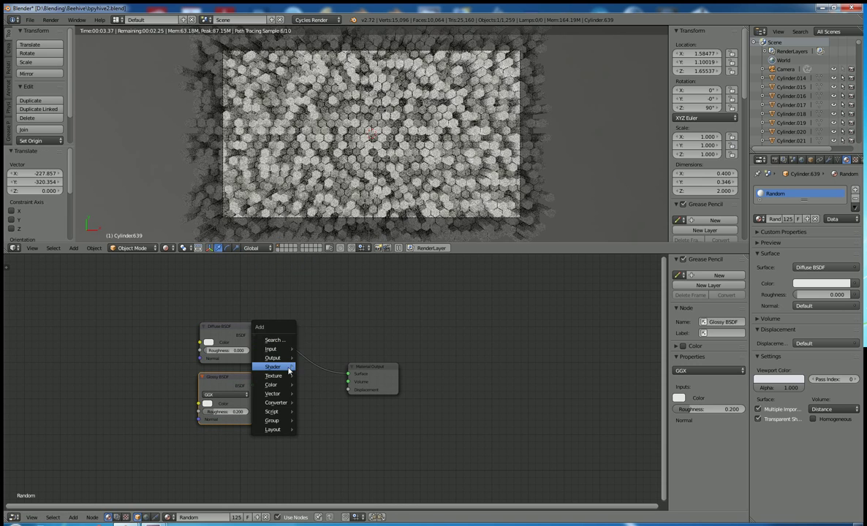
mouse_move(285, 367)
left_click(321, 189)
left_click(288, 322)
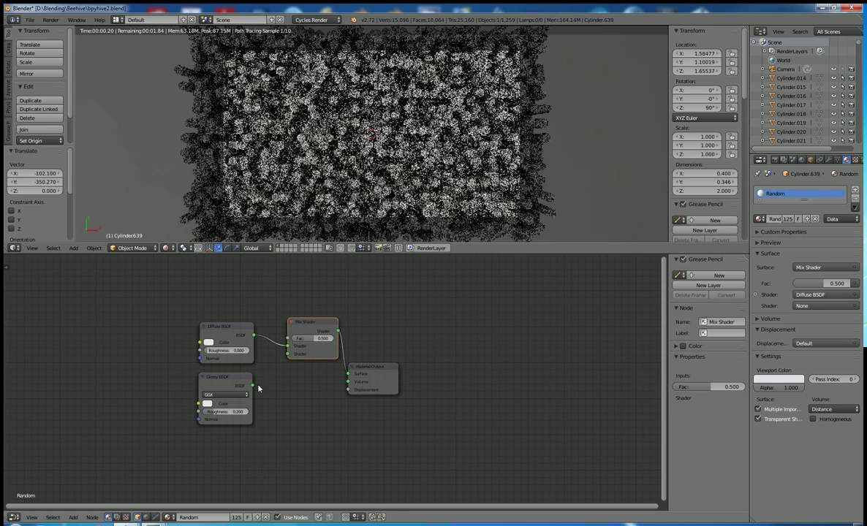
left_click_drag(252, 385, 290, 355)
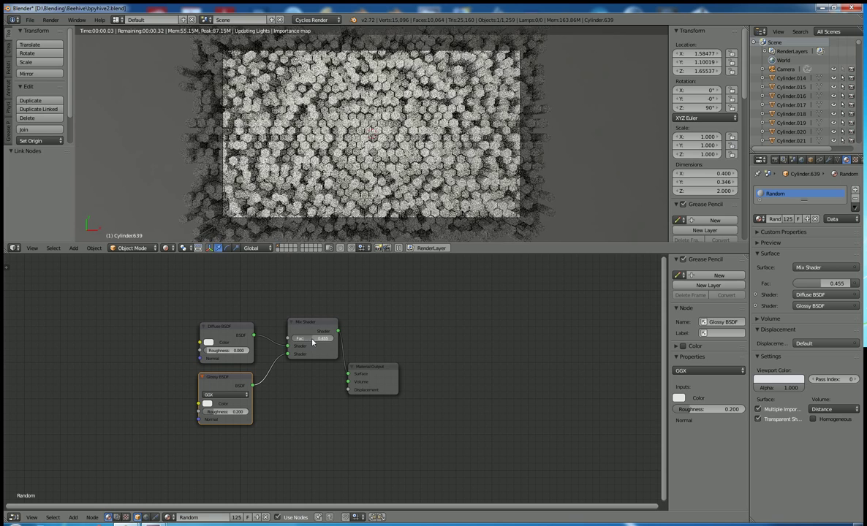
- Compare the Mix Shader factor at 0 and 1 in the rendered view and set it to 0.05
left_click_drag(314, 341, 295, 344)
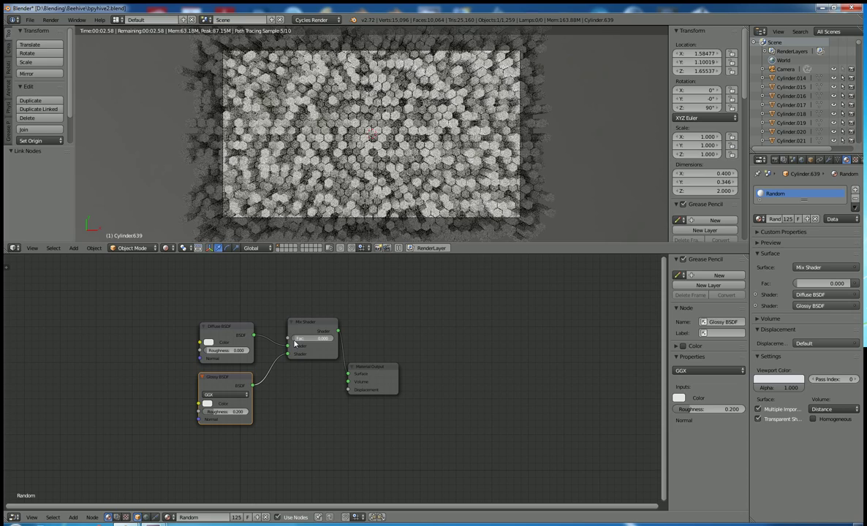
left_click_drag(295, 344, 619, 350)
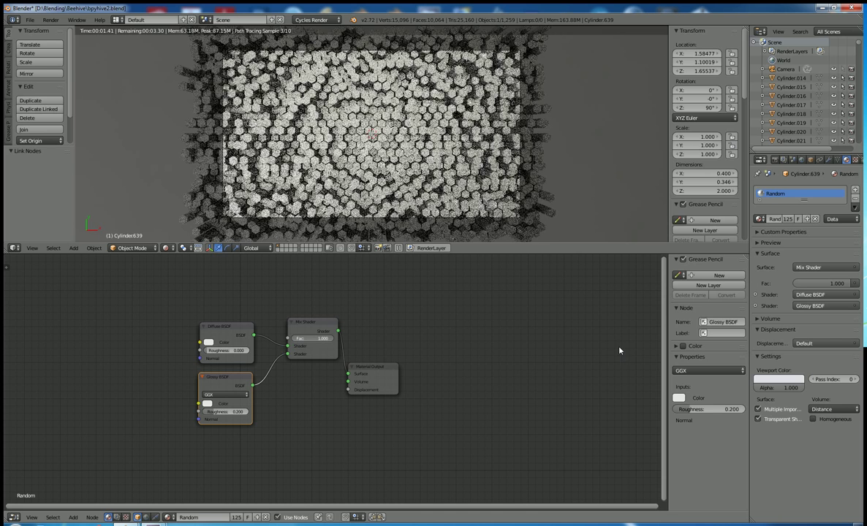
left_click(332, 338)
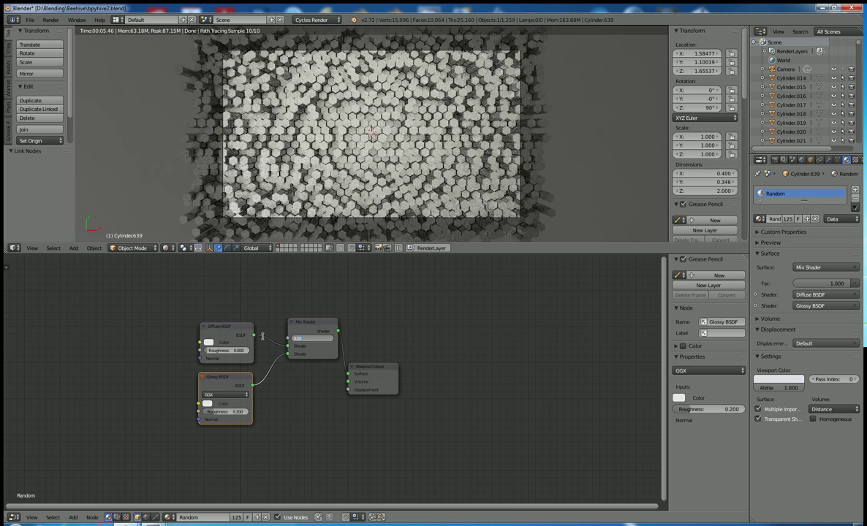
type("0.05")
key("Return")
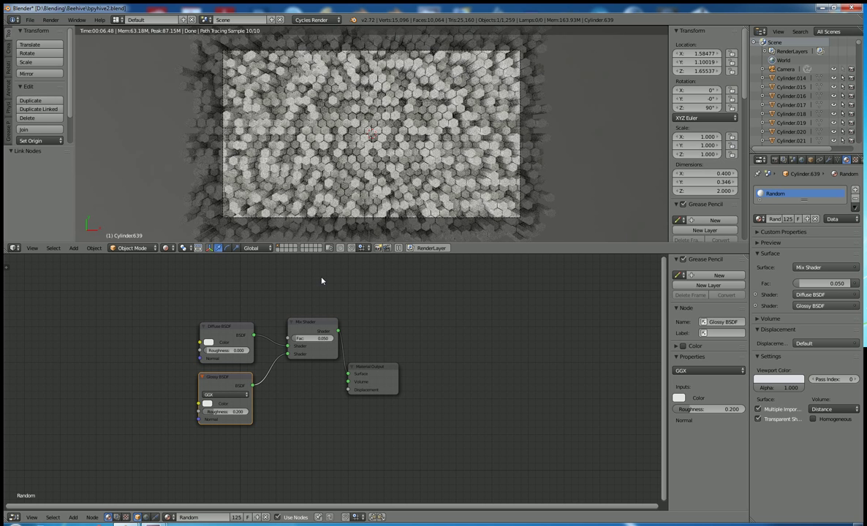
- Set the Glossy BSDF node's distribution to Beckmann
left_click(223, 403)
left_click(223, 396)
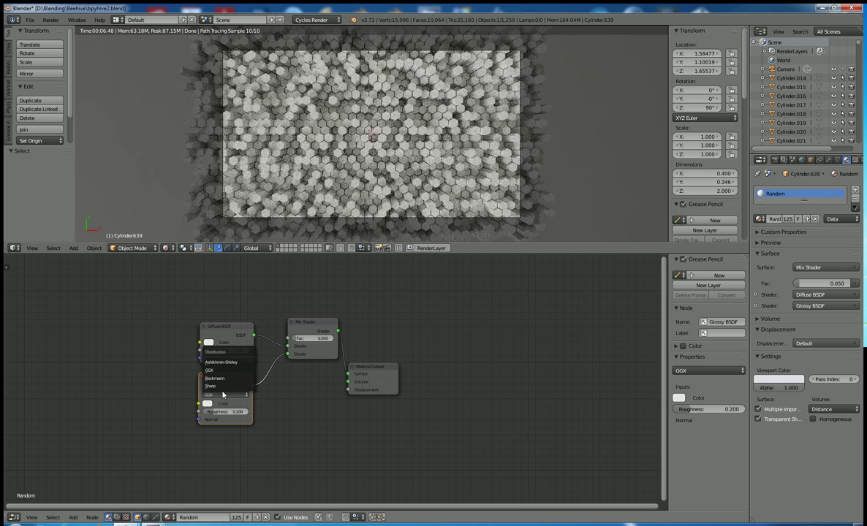
left_click(218, 379)
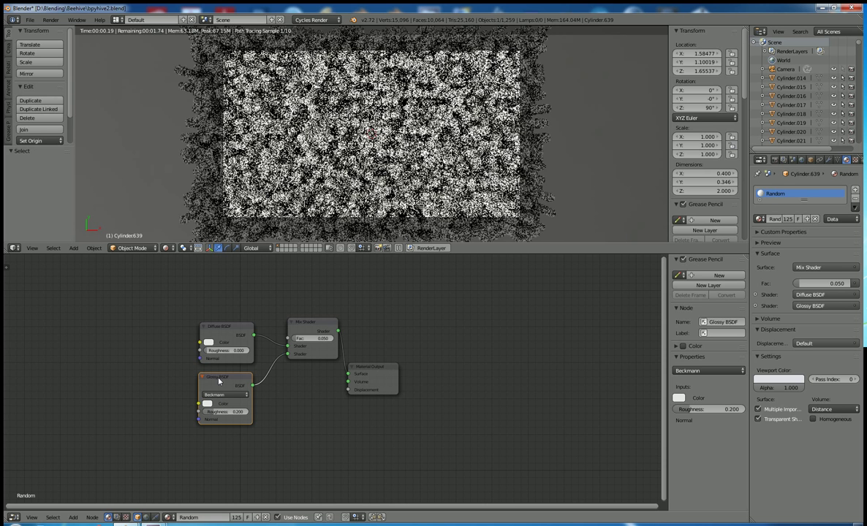
- Add a Hue/Saturation node before the Diffuse BSDF and connect its color output to the Diffuse color input
scroll(168, 374, "down", 1)
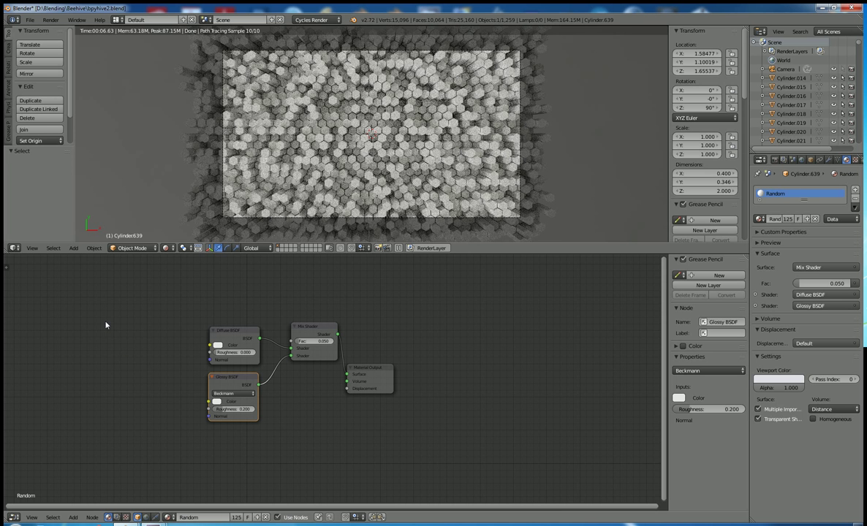
key("shift+a")
mouse_move(102, 342)
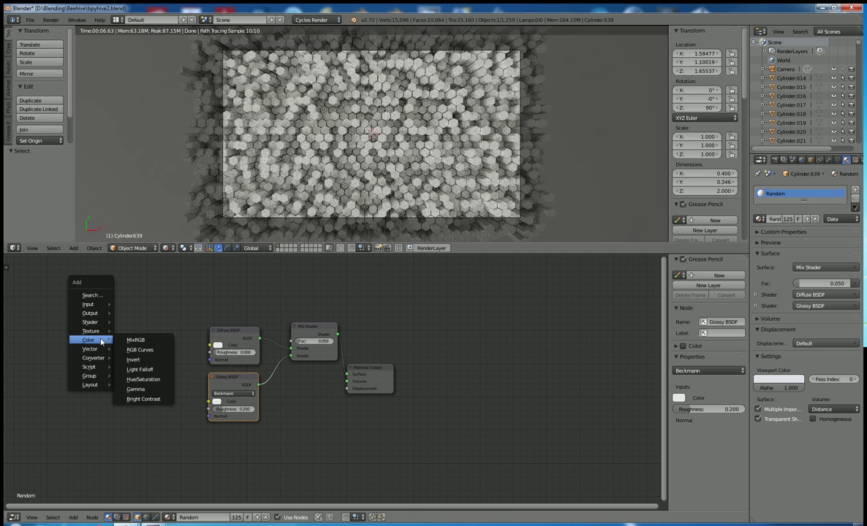
left_click(144, 379)
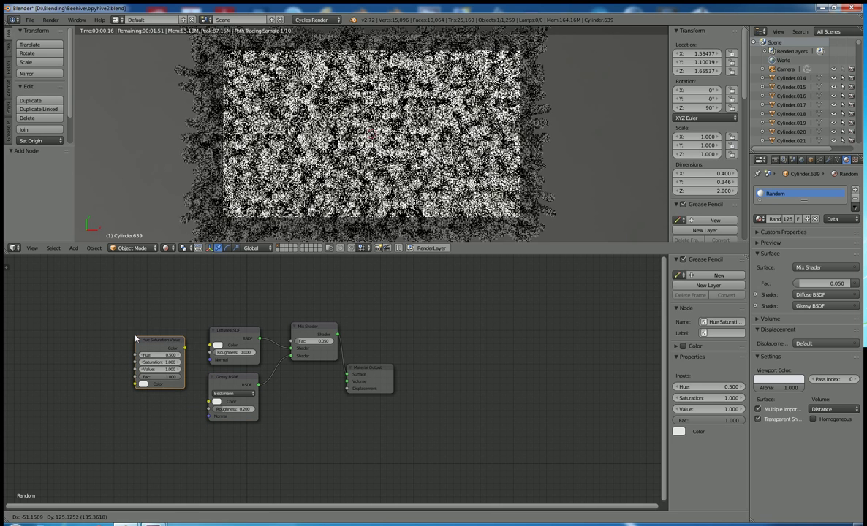
left_click(139, 334)
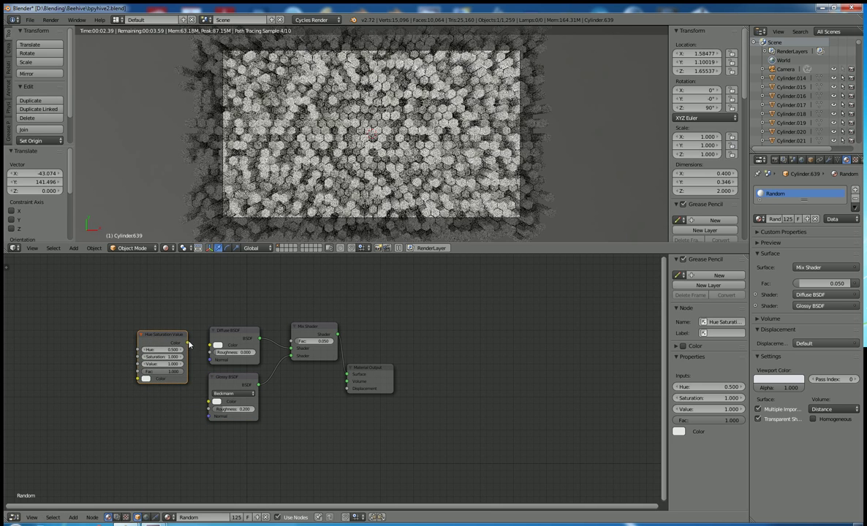
left_click_drag(188, 345, 212, 347)
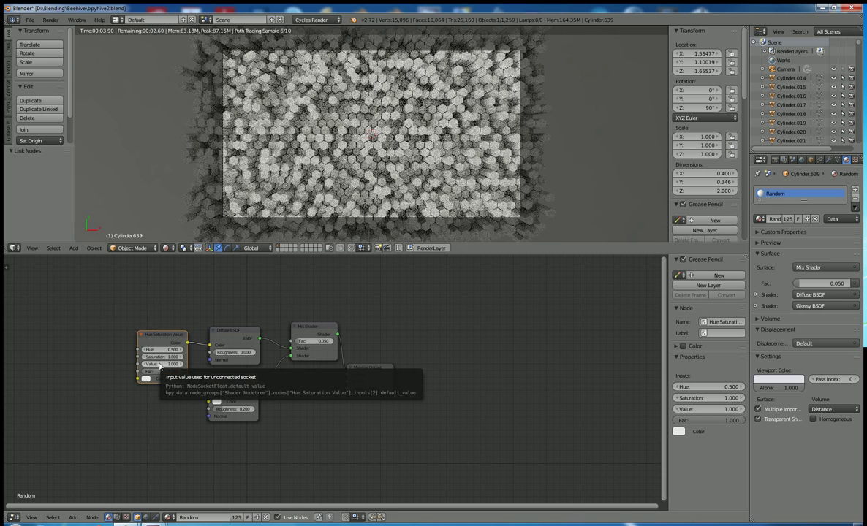
- Set the Hue/Saturation node's input color to a saturated red
left_click(145, 379)
left_click(168, 328)
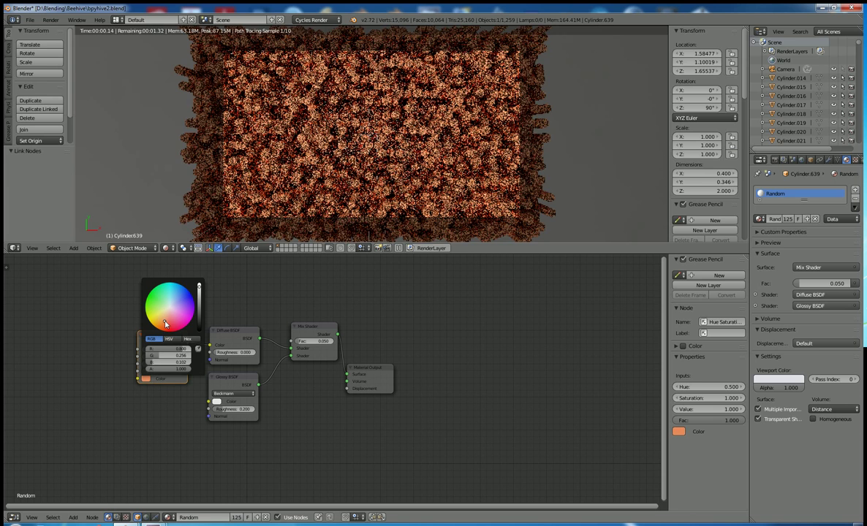
left_click(174, 333)
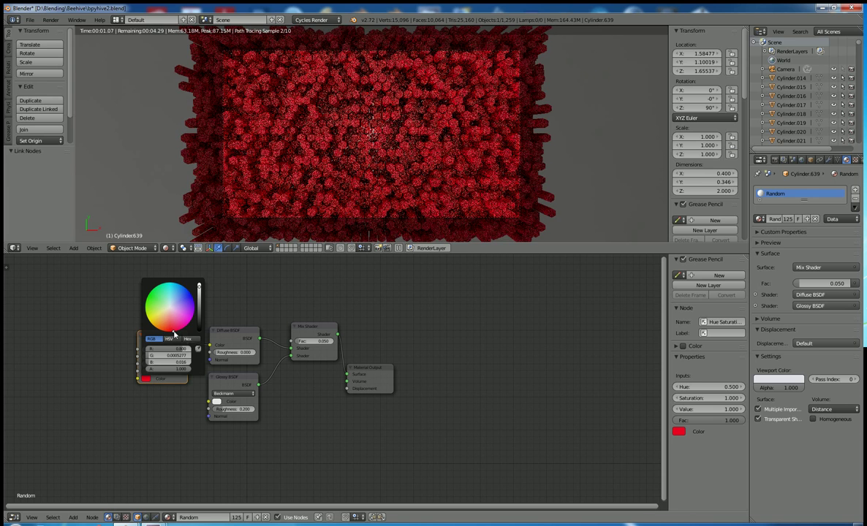
left_click(172, 334)
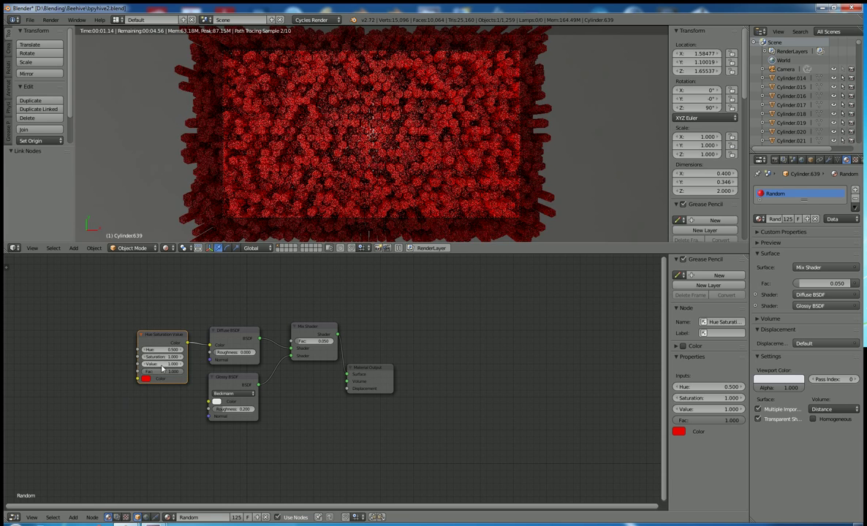
- Test the Hue/Saturation node's Value in the rendered view, starting from 0 and raising it in increments to 1.2
left_click(174, 364)
type("0")
key("Return")
left_click(179, 365)
left_click(179, 365)
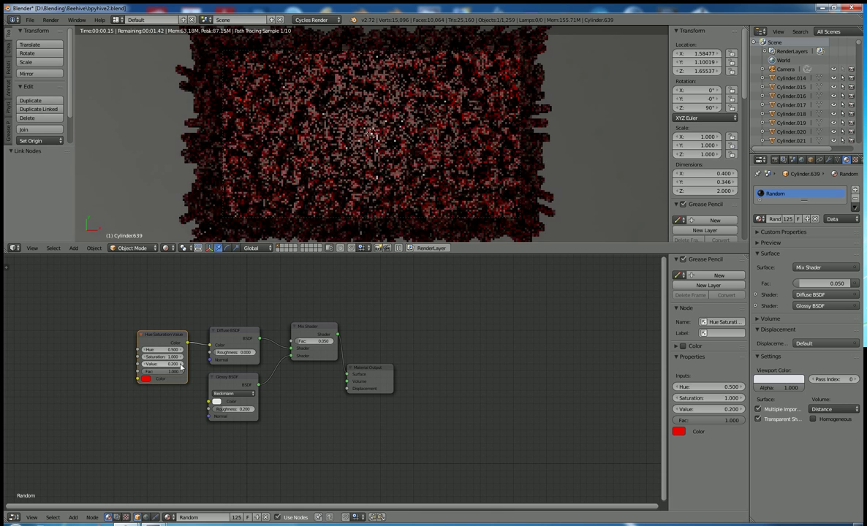
scroll(181, 366, "down", 1, "ctrl")
scroll(180, 367, "up", 3, "ctrl")
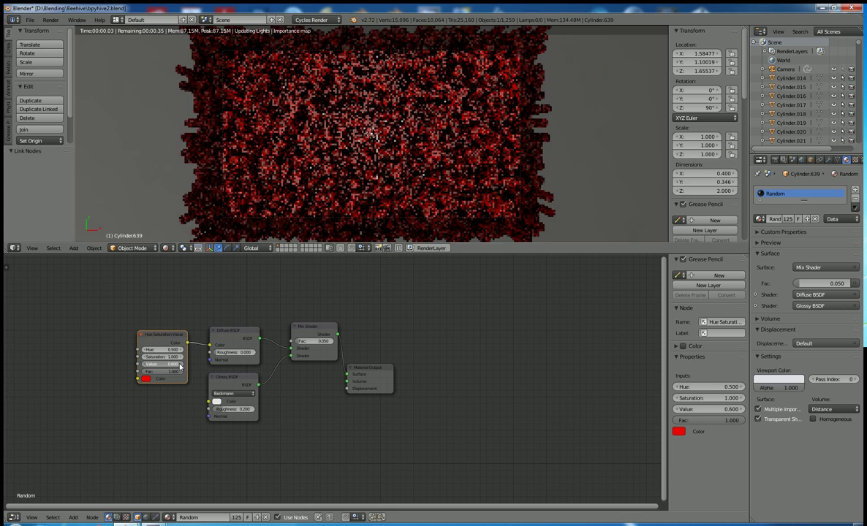
scroll(180, 366, "up", 5, "ctrl")
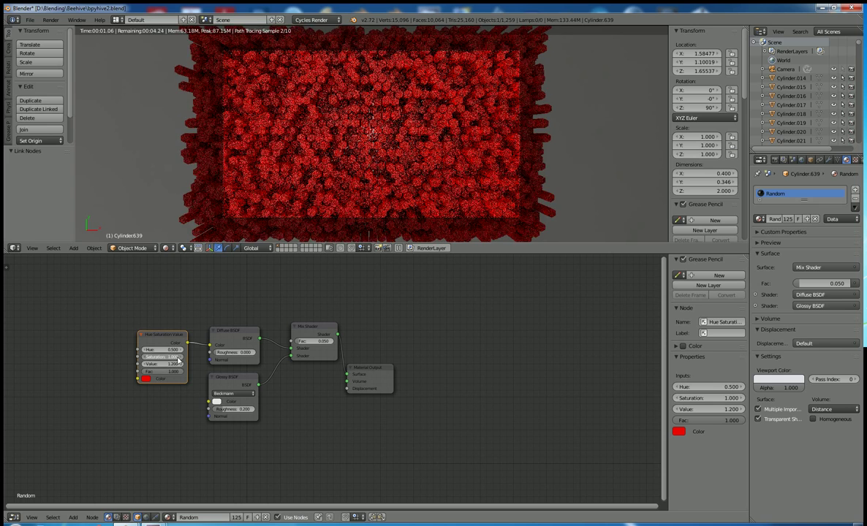
- Test the node's Saturation at 0 and raise it in increments back to 1
key("BackSpace")
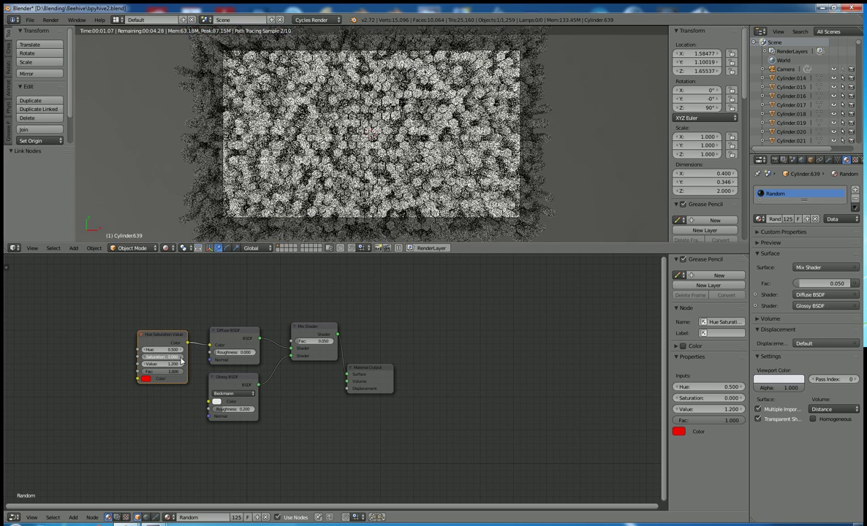
scroll(180, 360, "up", 2, "ctrl")
scroll(180, 360, "up", 2, "ctrl")
scroll(181, 360, "up", 3, "ctrl")
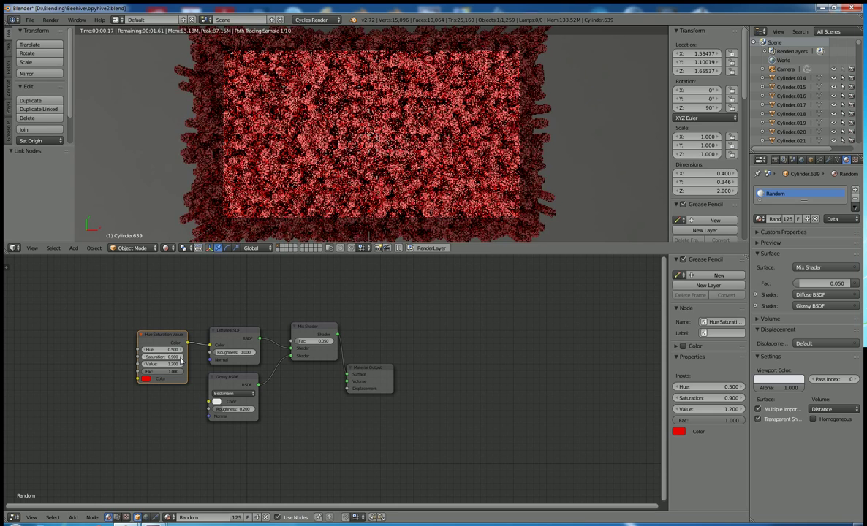
scroll(182, 350, "up", 2, "ctrl")
- Try Hue at 0.9 and 0.6, and restore Hue to 0.5 and Value to 1
scroll(182, 352, "up", 2, "ctrl")
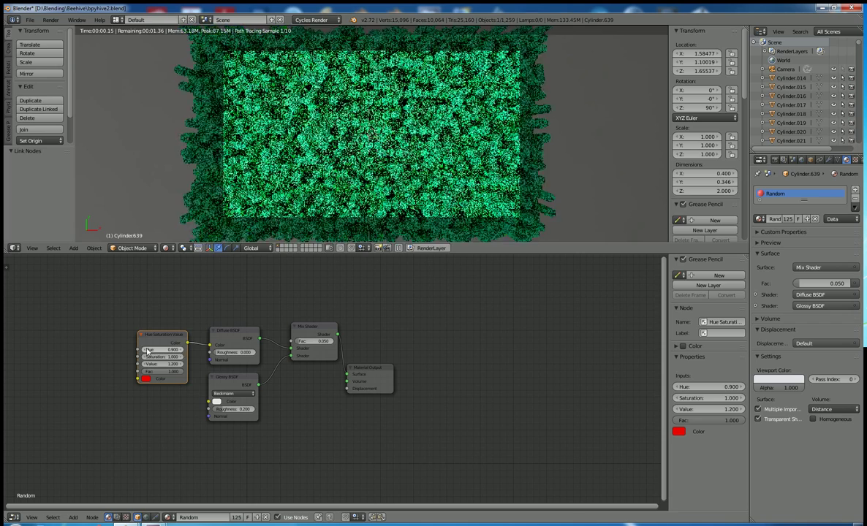
scroll(146, 352, "down", 2, "ctrl")
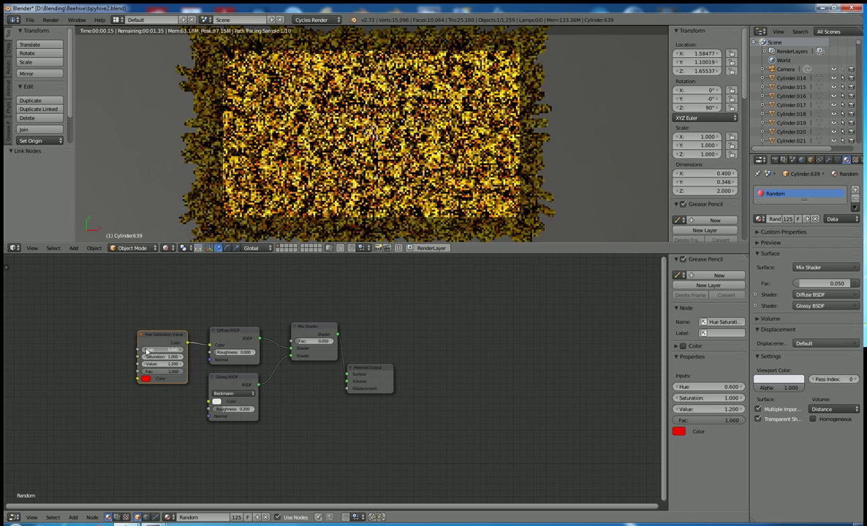
left_click(146, 350)
left_click(146, 364)
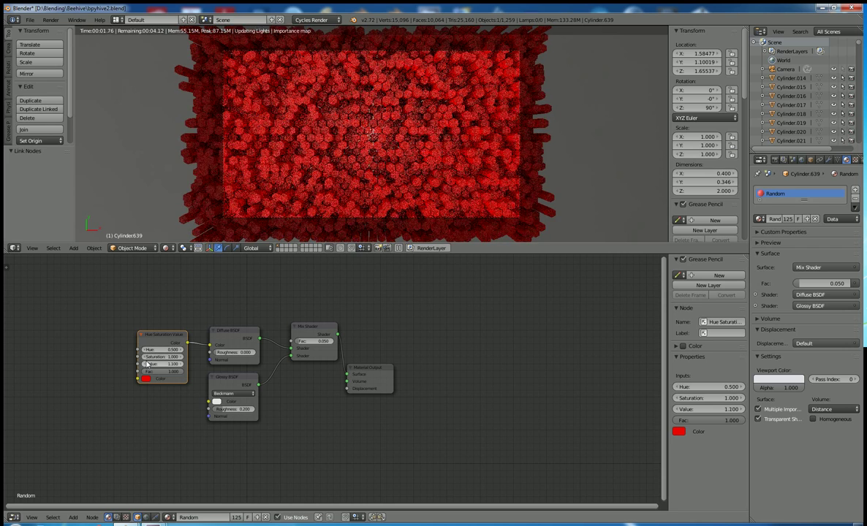
left_click(146, 364)
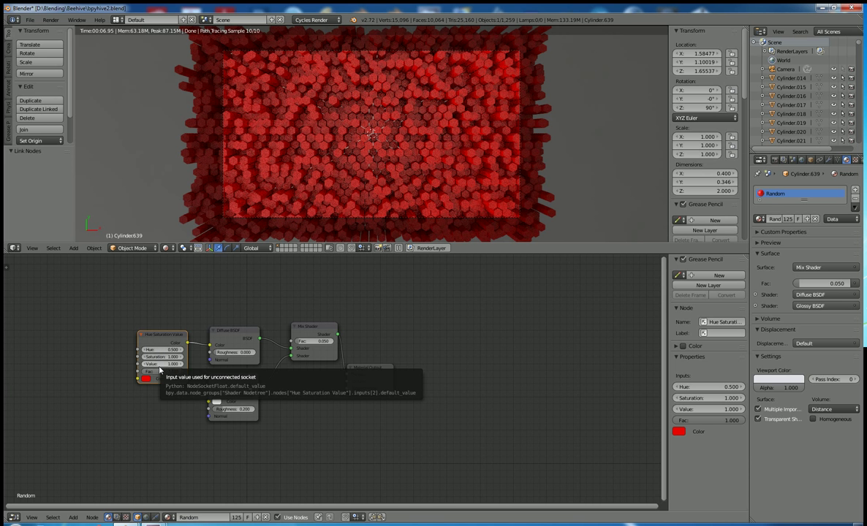
- Add an Object Info node before the Hue/Saturation node and connect its Random output to the Hue input
key("shift+a")
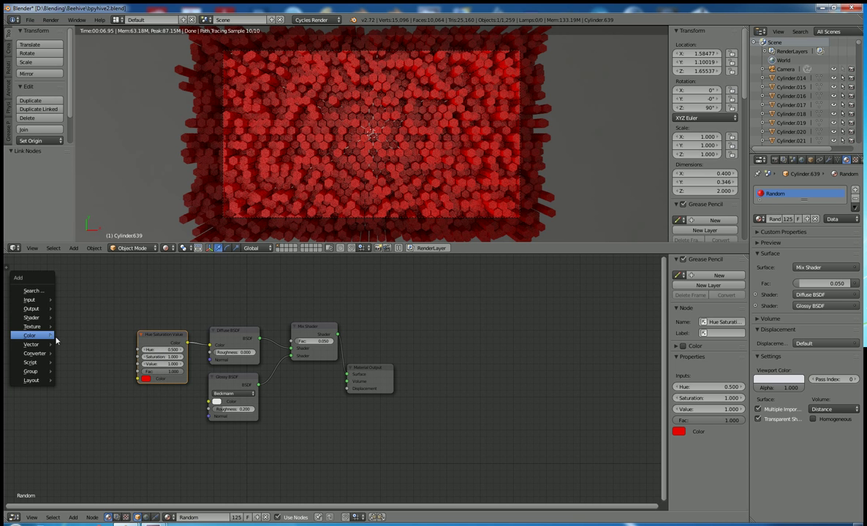
mouse_move(43, 301)
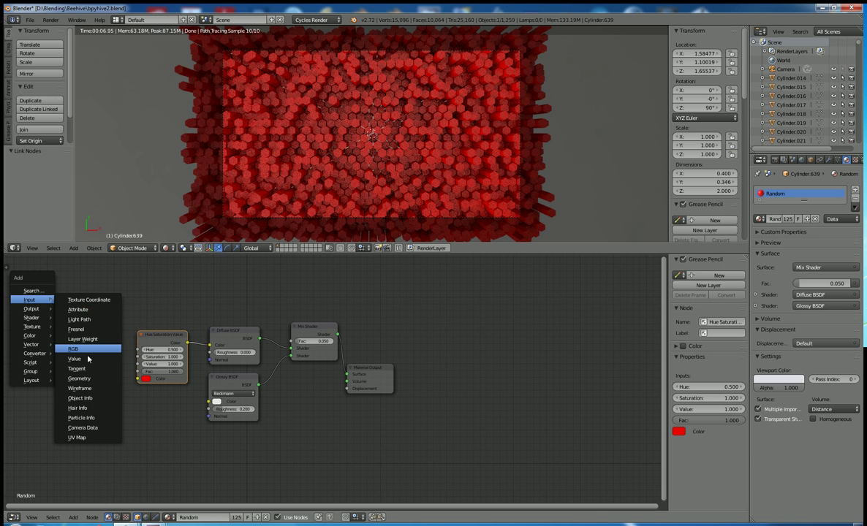
left_click(82, 398)
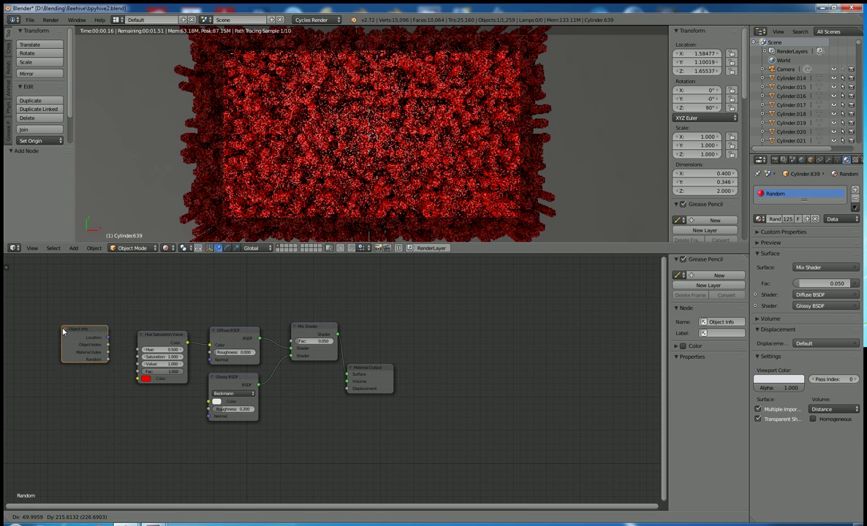
left_click(65, 333)
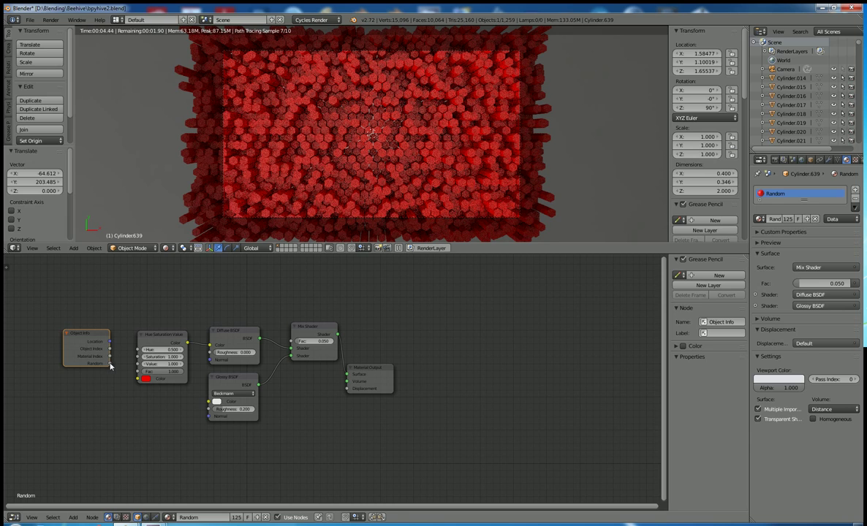
left_click_drag(110, 363, 139, 349)
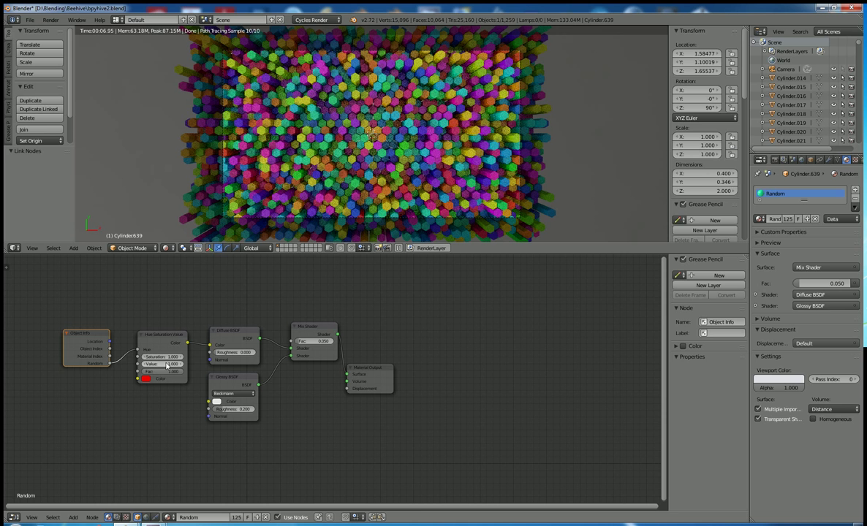
- Try connecting Random to Saturation, Value and Fac as well, and remove these extra links, keeping only Hue
left_click_drag(110, 364, 139, 365)
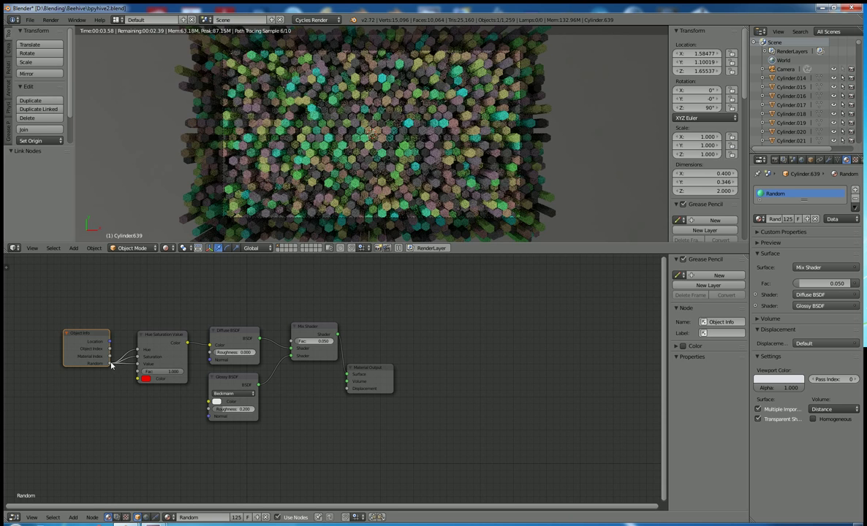
left_click_drag(109, 363, 138, 371)
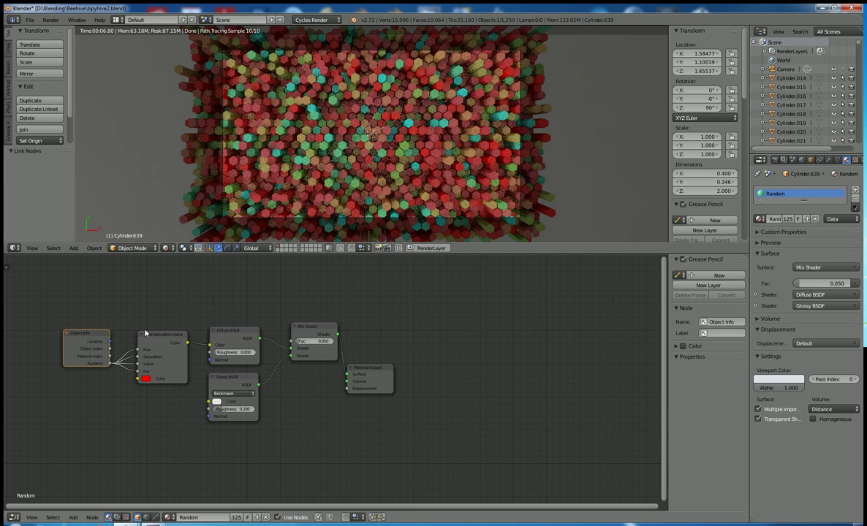
left_click_drag(137, 372, 137, 349)
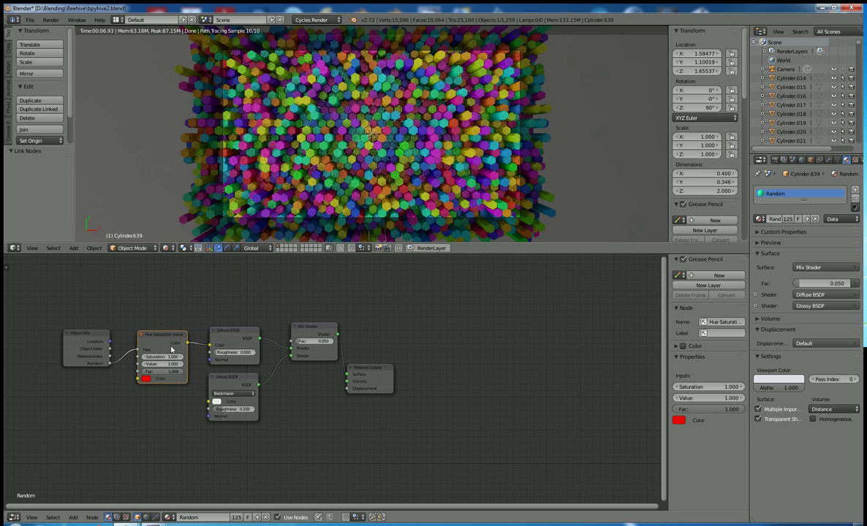
- Connect the Object Info Random output to Value instead of Hue, and try blue as the Hue/Saturation node's color
left_click_drag(109, 363, 137, 364)
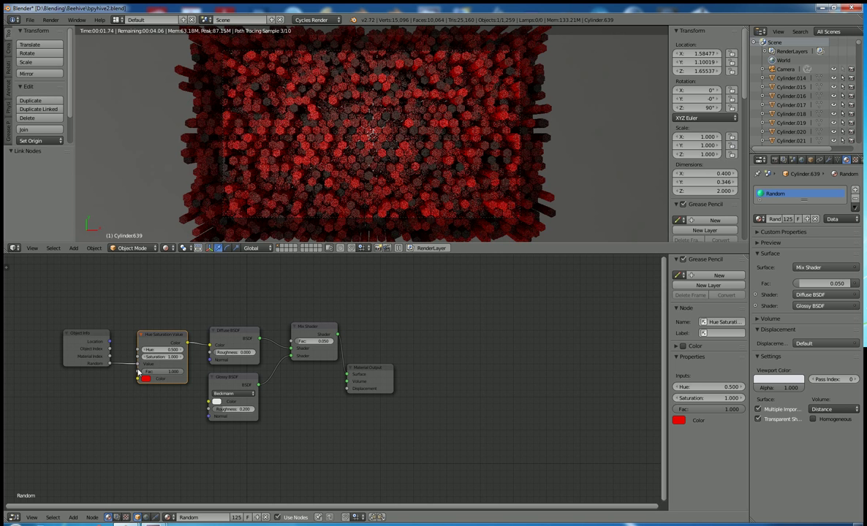
left_click(146, 378)
left_click(188, 314)
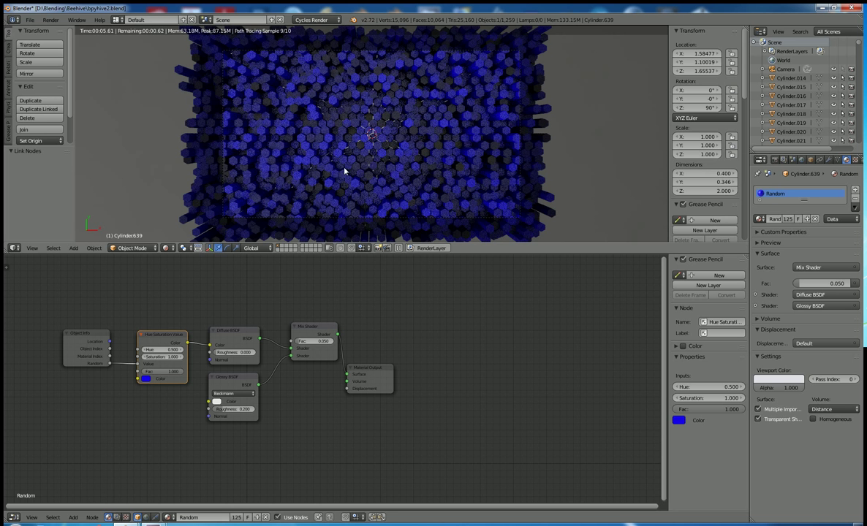
- Set the Hue/Saturation node's color to a bright red and its Saturation to 0.98
left_click(146, 379)
left_click_drag(185, 310, 171, 330)
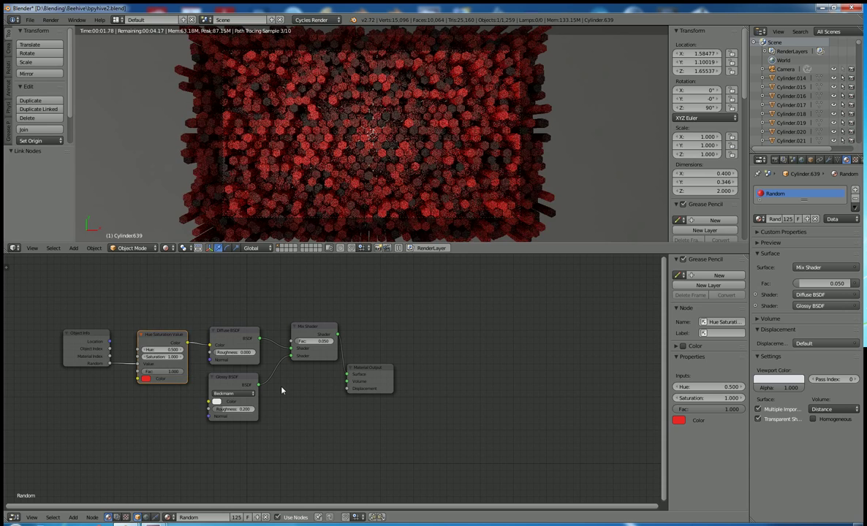
left_click_drag(146, 358, 175, 357)
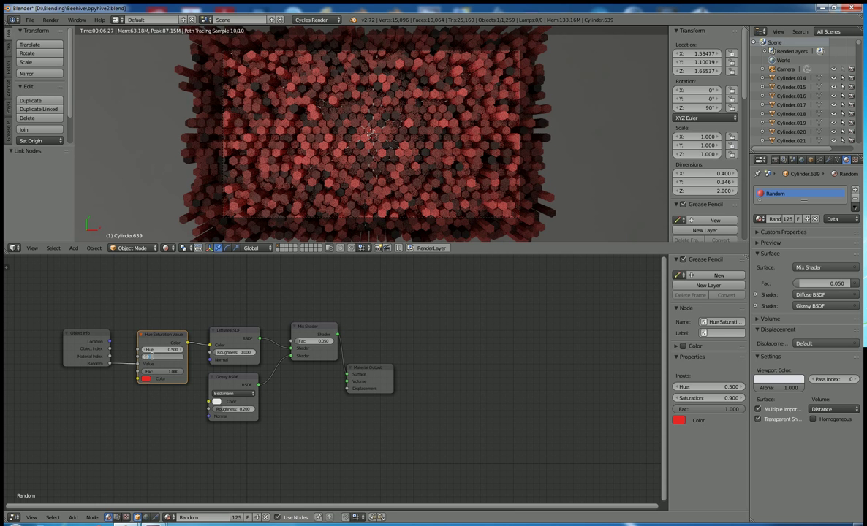
left_click_drag(147, 356, 158, 357)
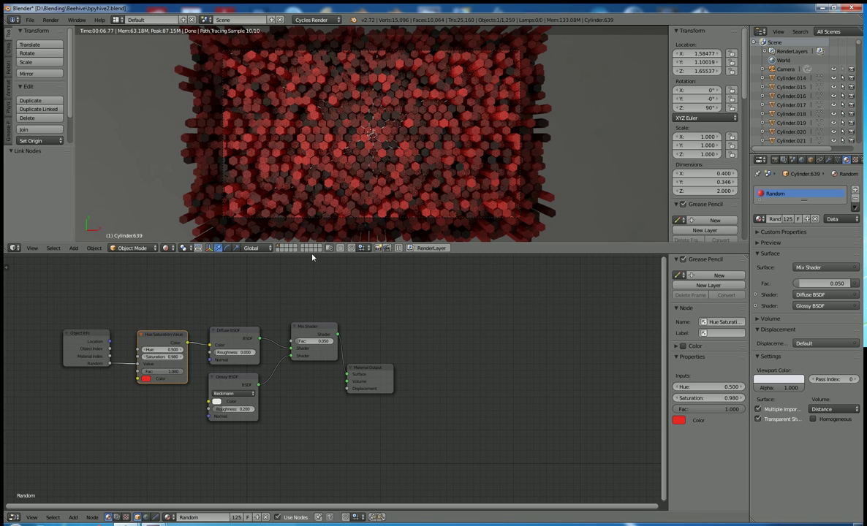
- Enlarge the 3D viewport over the node editor and switch its shading to Solid
left_click_drag(312, 254, 312, 367)
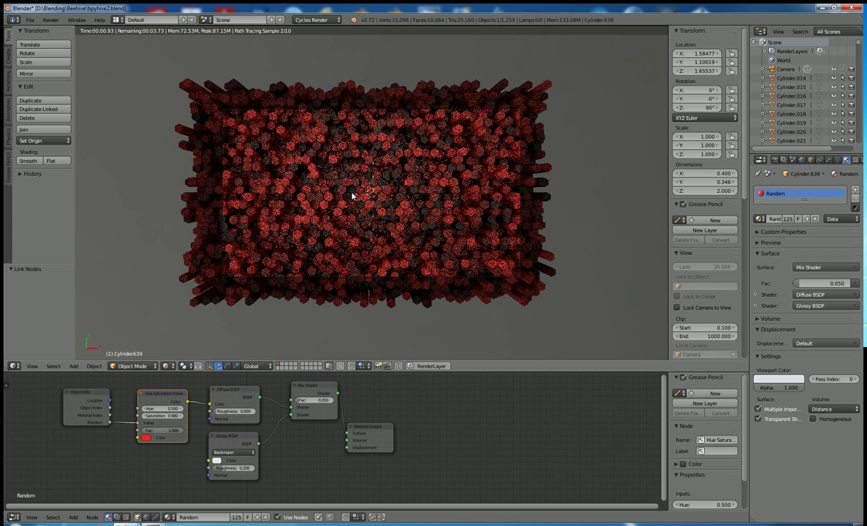
left_click(167, 367)
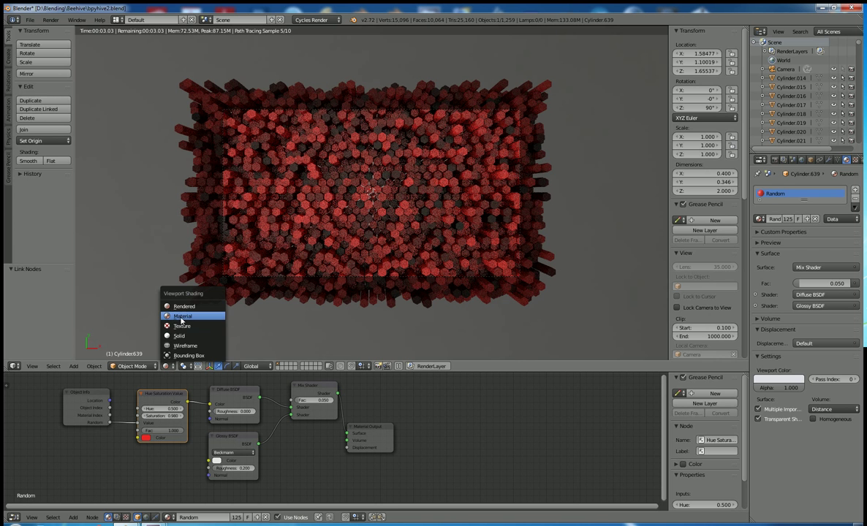
left_click(178, 336)
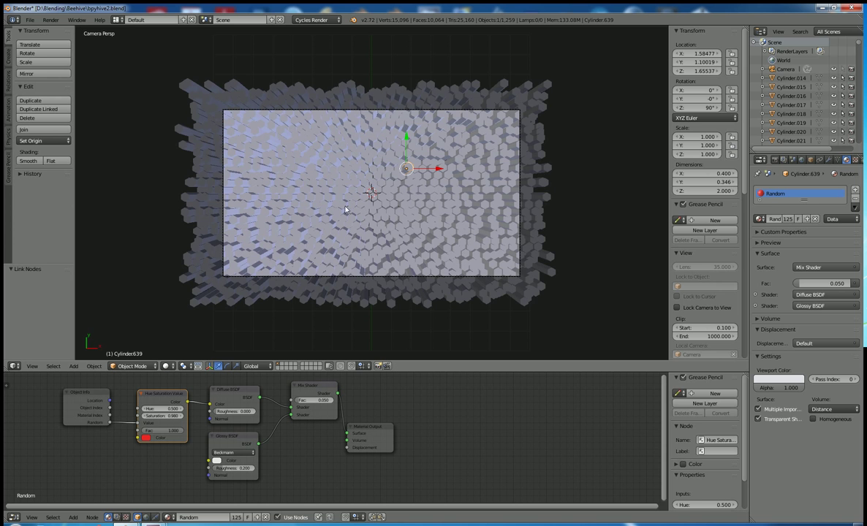
- Add a plane and scale it past the column field's edges to about 20.4 by 11.8 units, stretching it along X
key("shift+a")
mouse_move(342, 198)
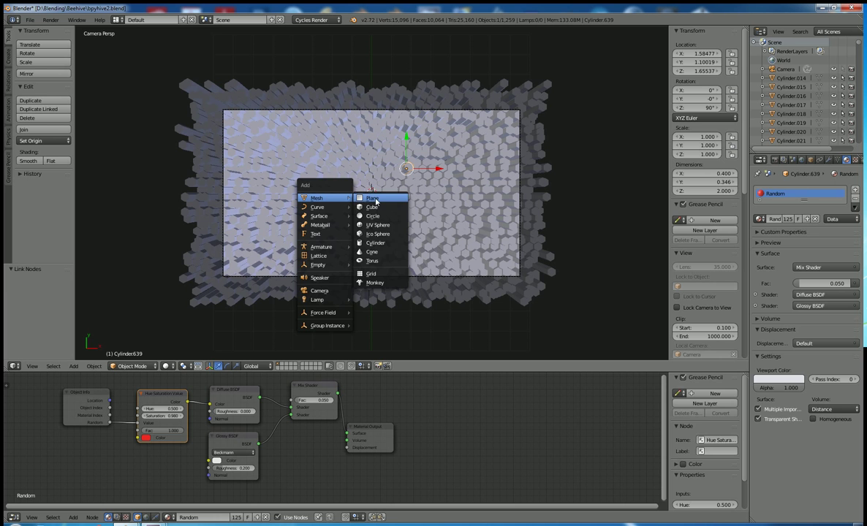
left_click(374, 199)
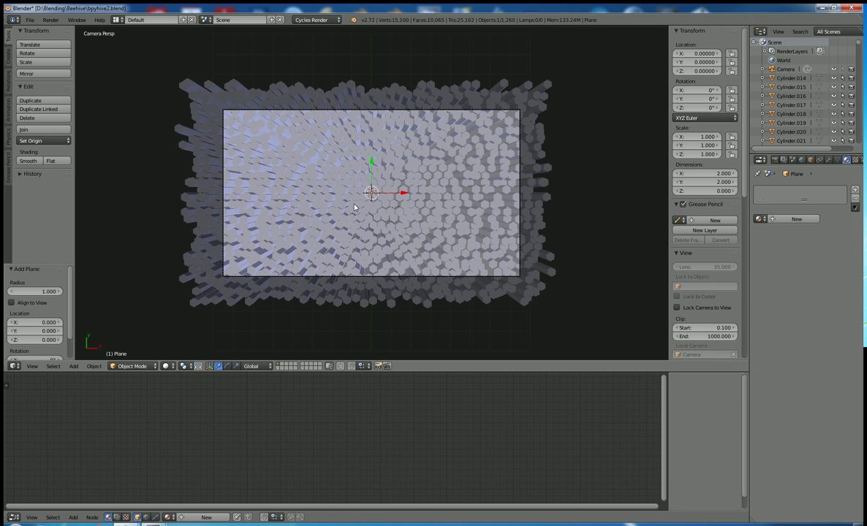
key("s")
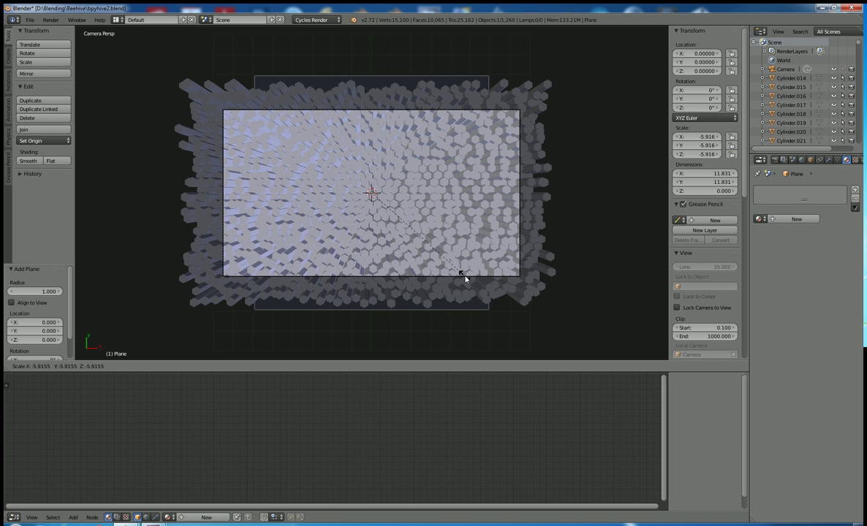
left_click(465, 279)
key("s")
key("x")
left_click(600, 287)
- Create a new material for the plane and set its Diffuse BSDF color to black
left_click(812, 218)
left_click(258, 441)
left_click_drag(311, 362, 312, 423)
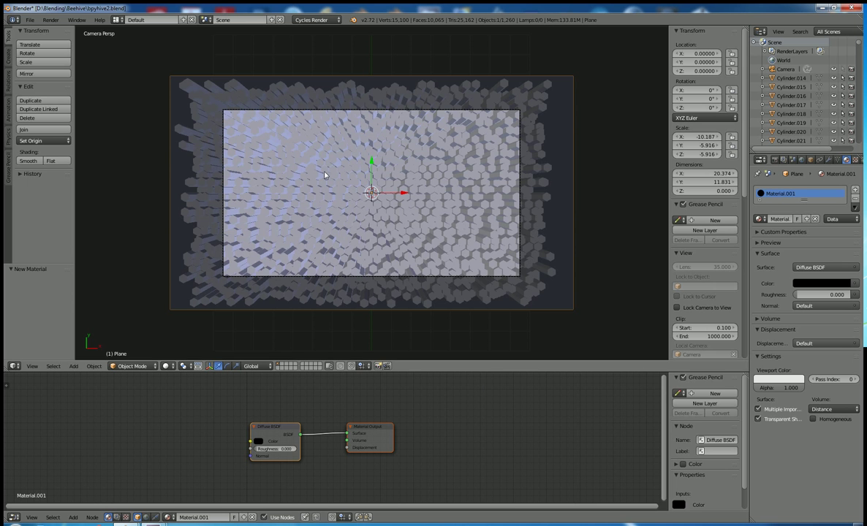
- In the right side view, move the plane down along Z by about 0.68 units, near the bottoms of the columns
key("KP_3")
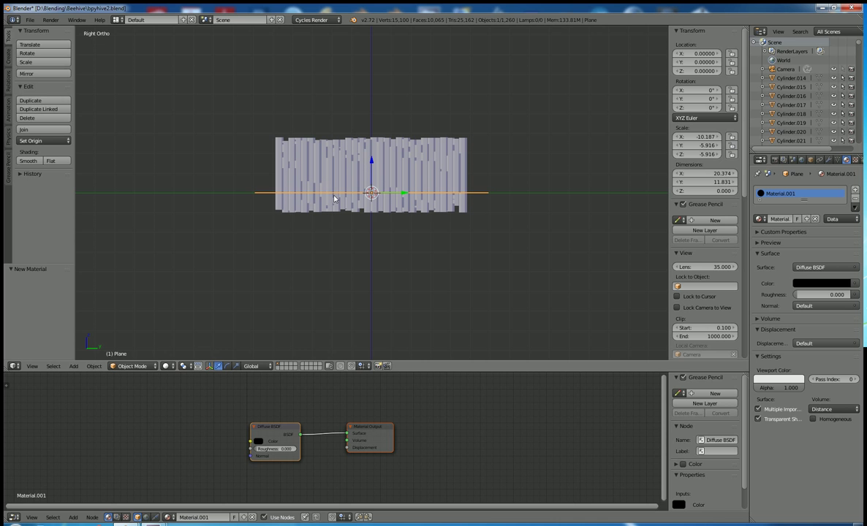
key("g")
key("z")
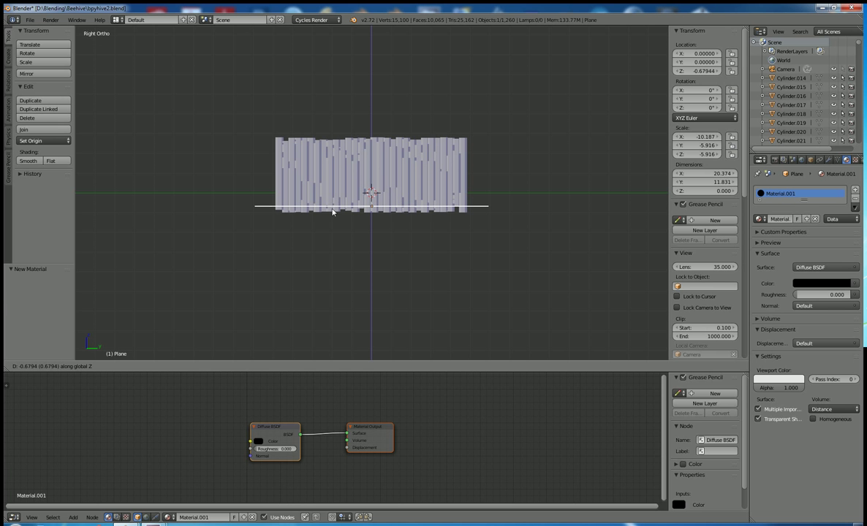
left_click(333, 211)
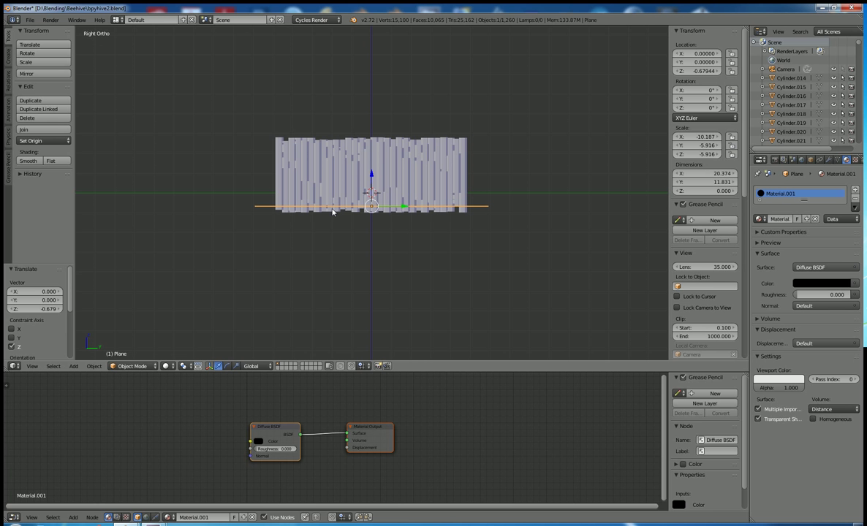
- Check the backing plane's coverage behind the columns from above and through the camera
key("KP_7")
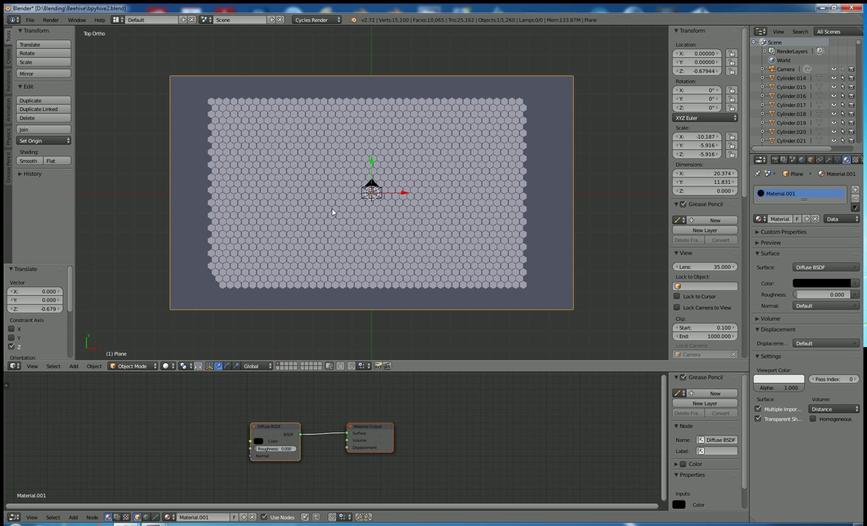
key("KP_0")
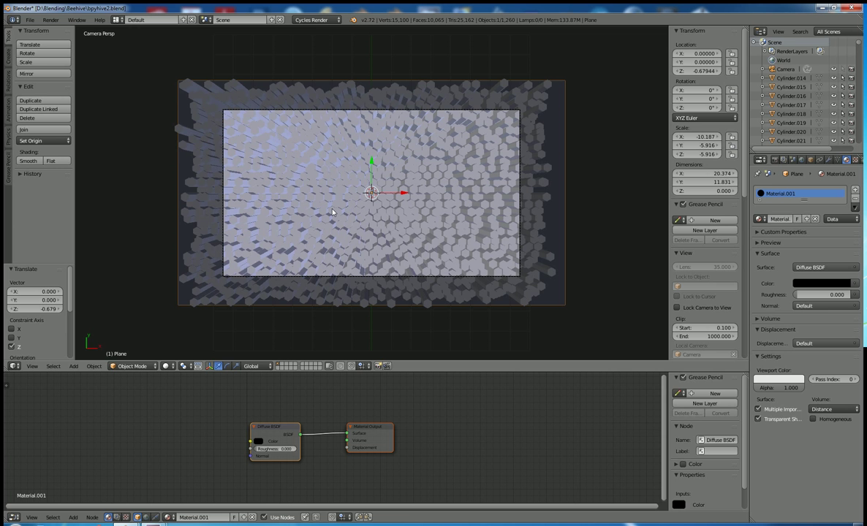
scroll(332, 211, "up", 3)
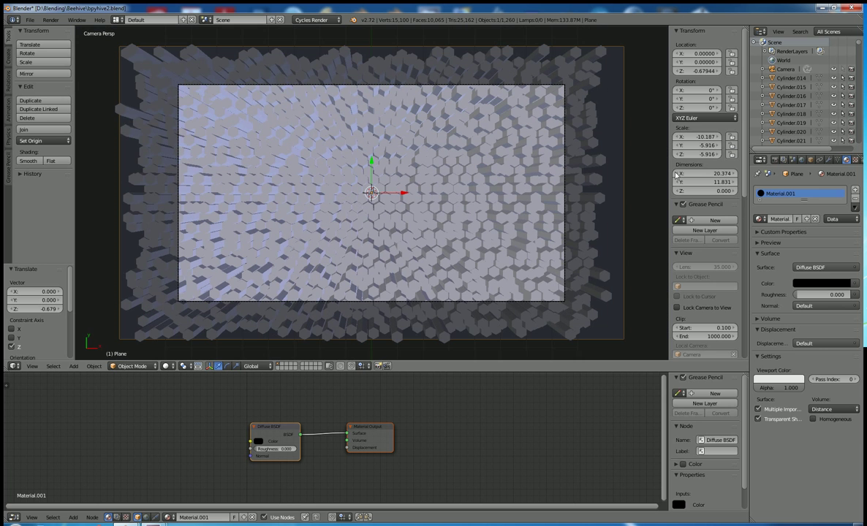
- In the scene's render settings, set the Cycles render samples to 500
left_click(776, 160)
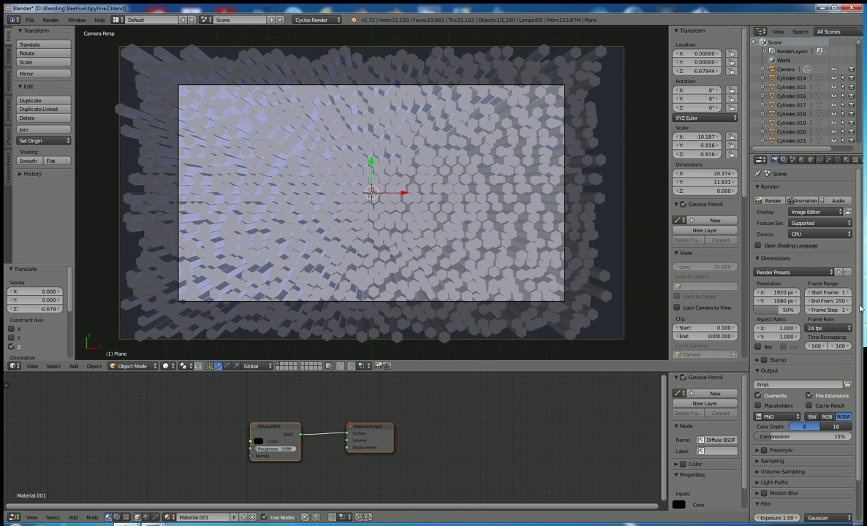
scroll(813, 395, "down", 2)
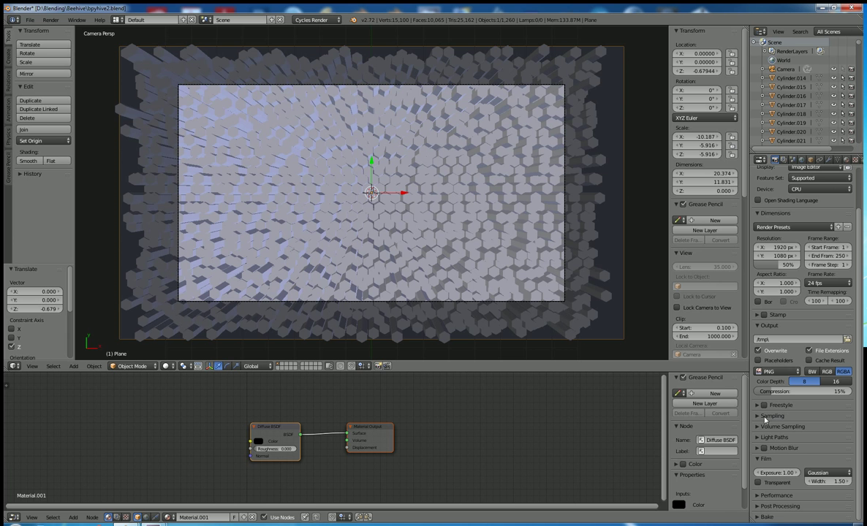
left_click(765, 415)
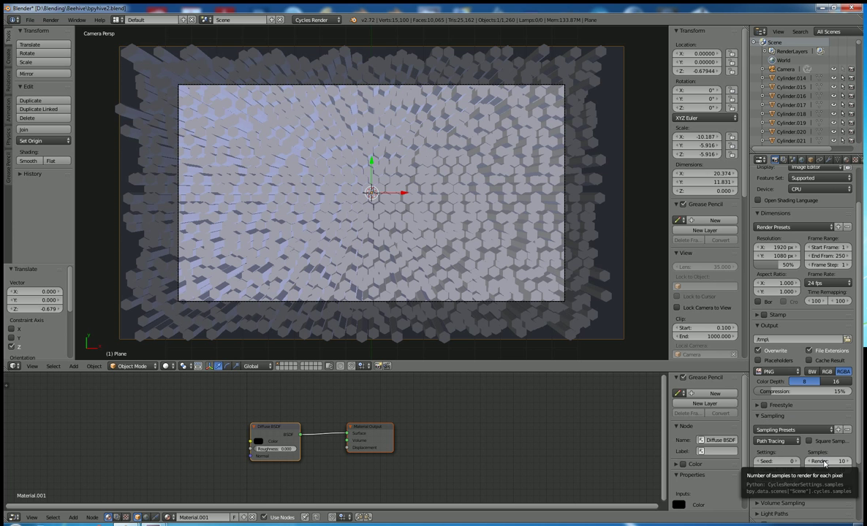
type("1")
key("Return")
scroll(814, 429, "down", 4)
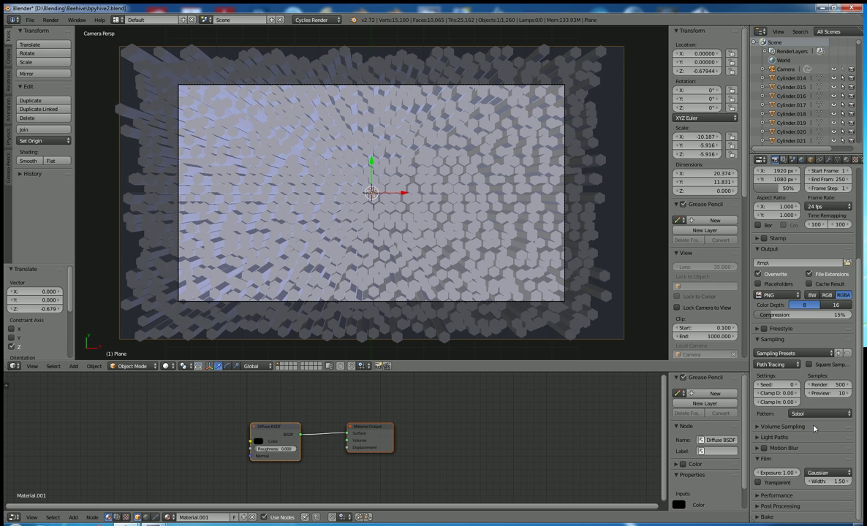
- Turn off both reflective and refractive caustics in the light path settings
left_click(773, 437)
scroll(769, 431, "down", 4)
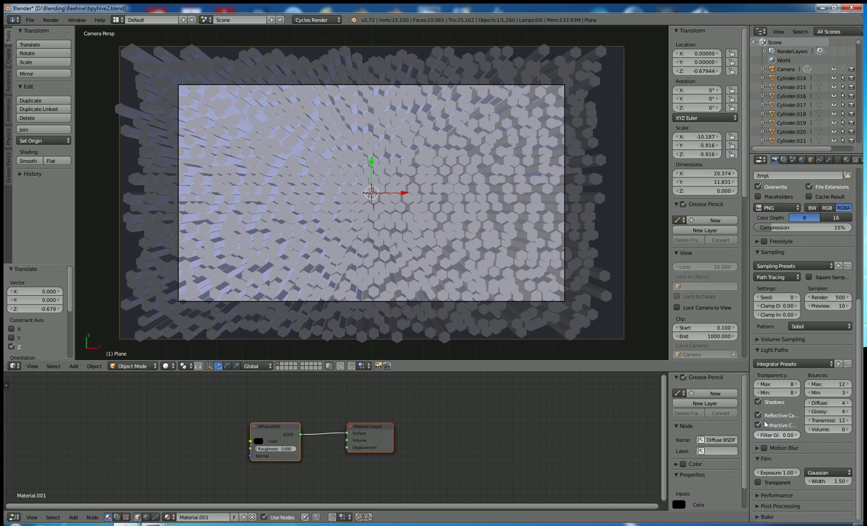
left_click(765, 425)
left_click(760, 415)
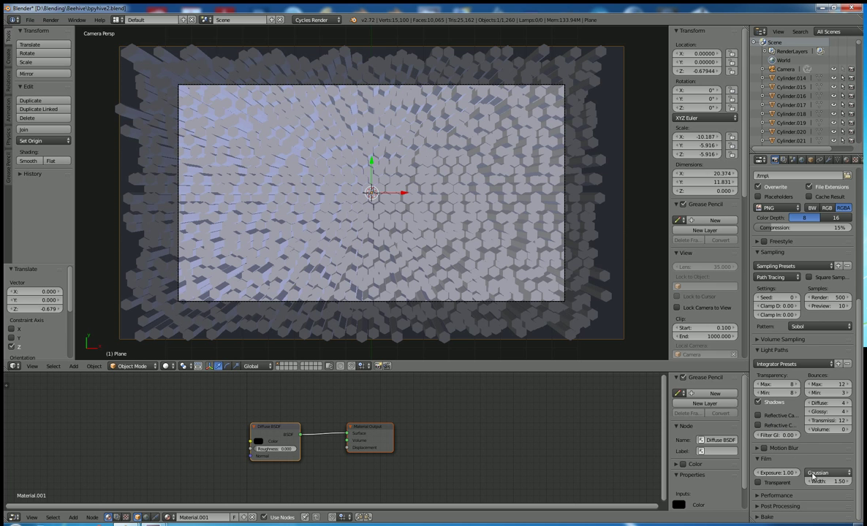
- Set the render tile size to 16 by 16 in the performance settings
scroll(777, 471, "down", 3)
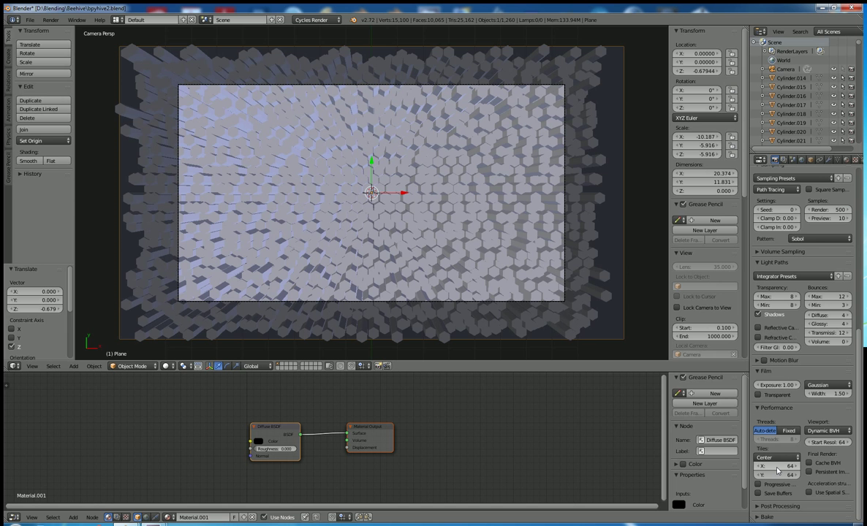
left_click(777, 467)
type("16")
key("Tab")
type("16")
key("Return")
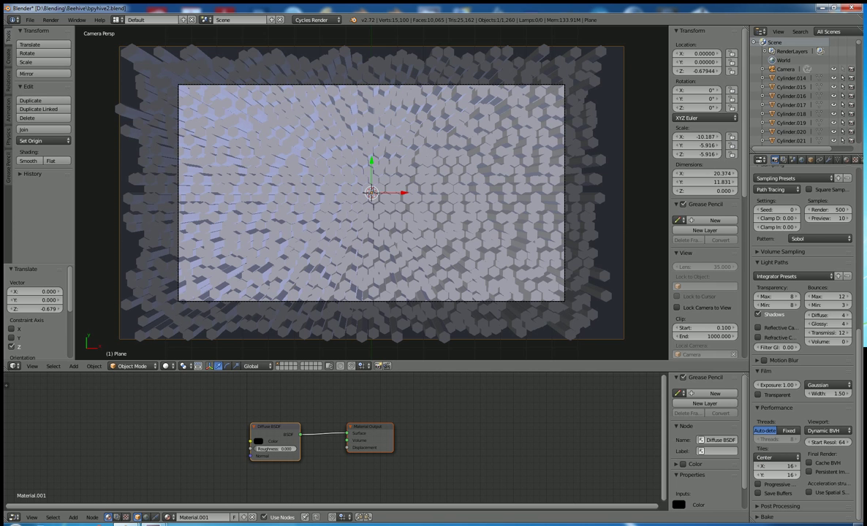
- Review the render settings, including the device, resolution, sampling, light paths and tile size
left_click_drag(860, 364, 861, 167)
scroll(830, 243, "down", 5)
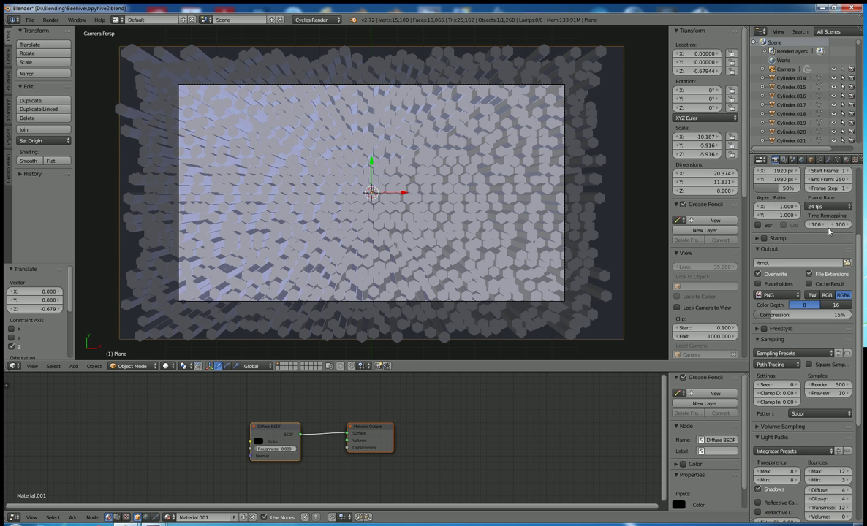
scroll(829, 244, "up", 5)
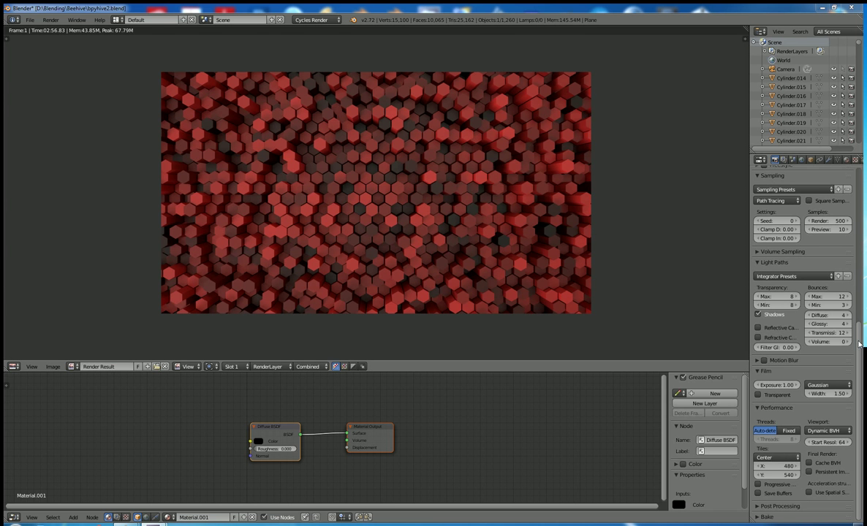
scroll(860, 172, "up", 8)
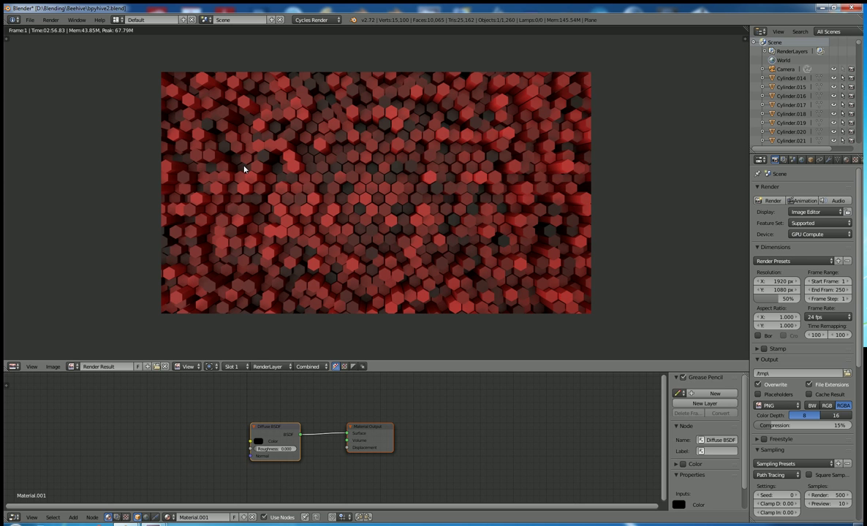